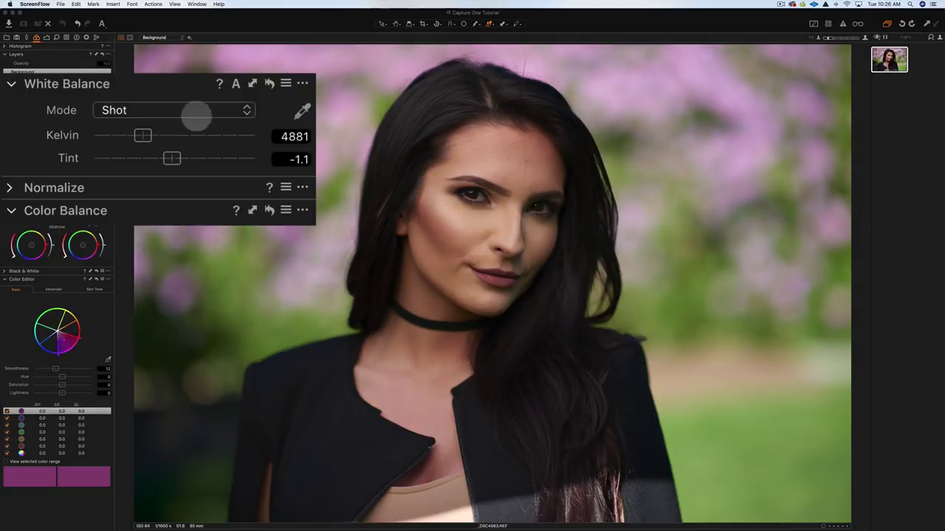
- Set the portrait's white balance mode to Sunny
left_click(155, 82)
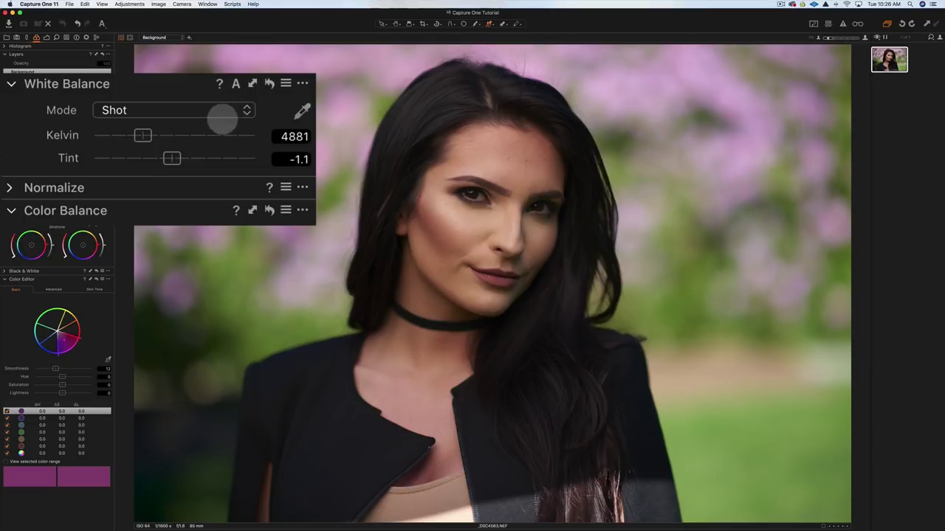
left_click(229, 110)
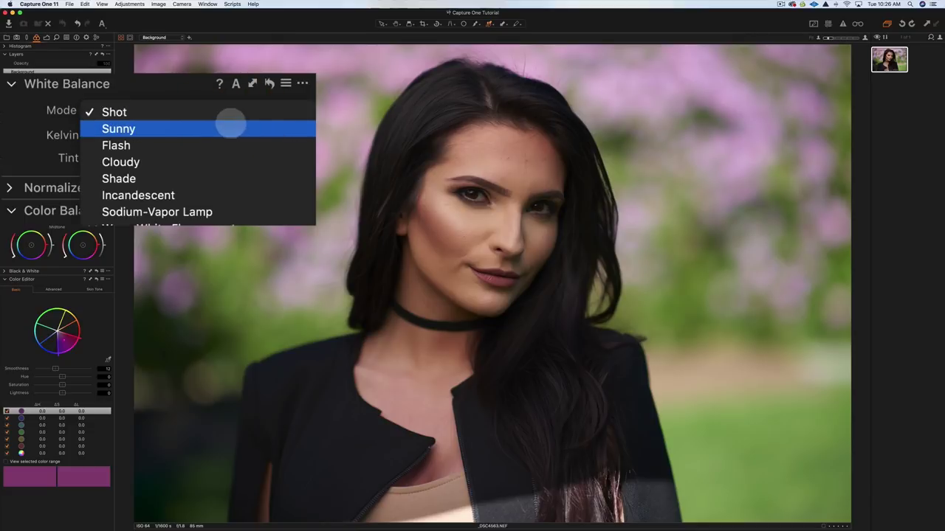
left_click(238, 125)
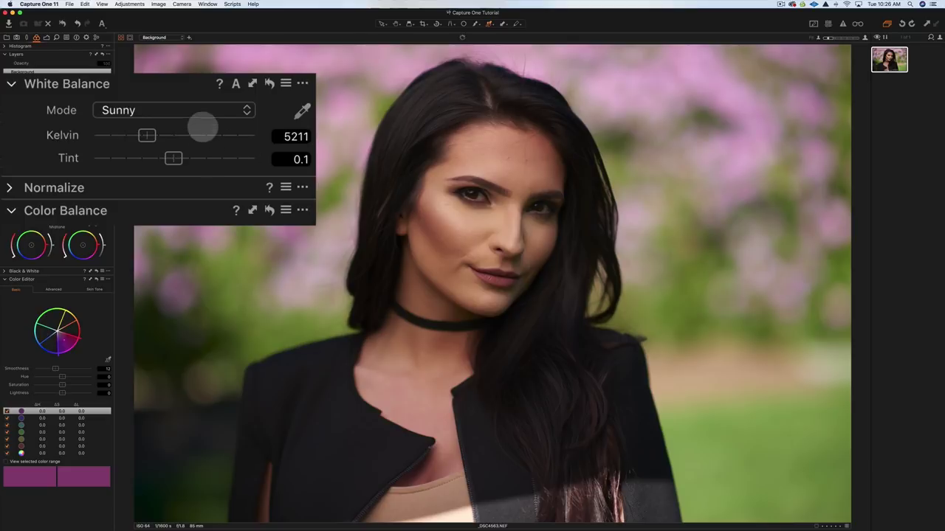
left_click(218, 109)
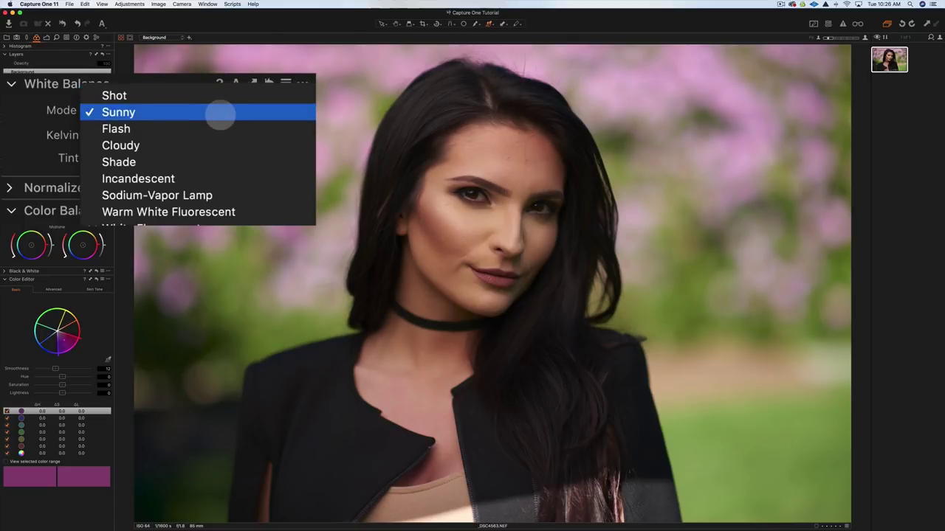
left_click(219, 108)
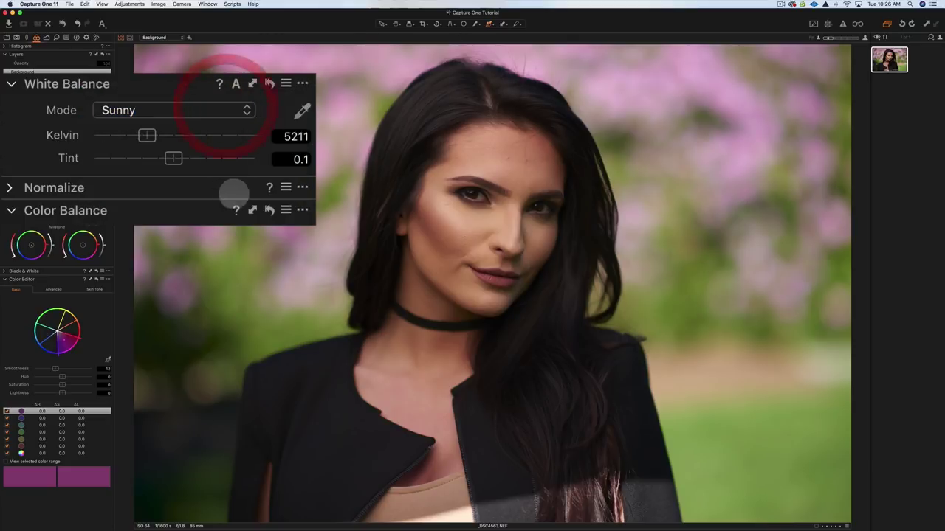
- Set the white balance Kelvin value to 5100
left_click(293, 136)
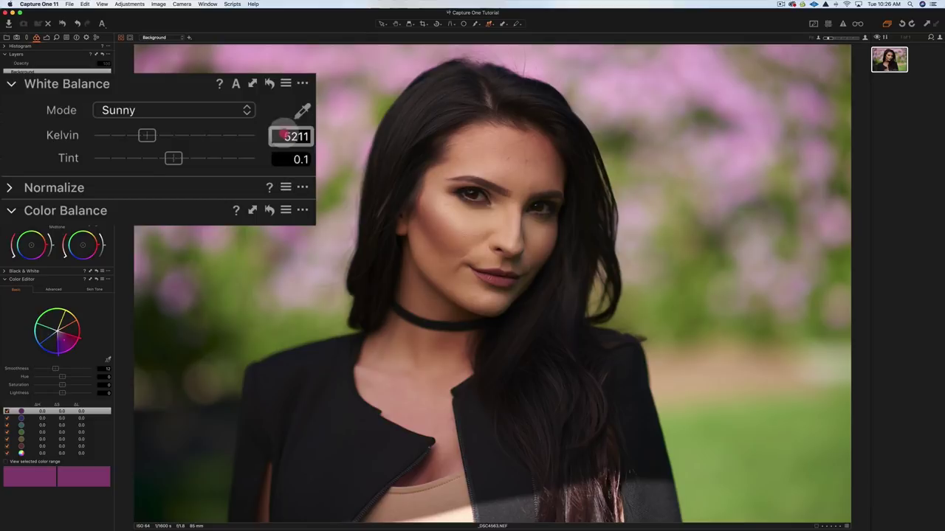
type("51")
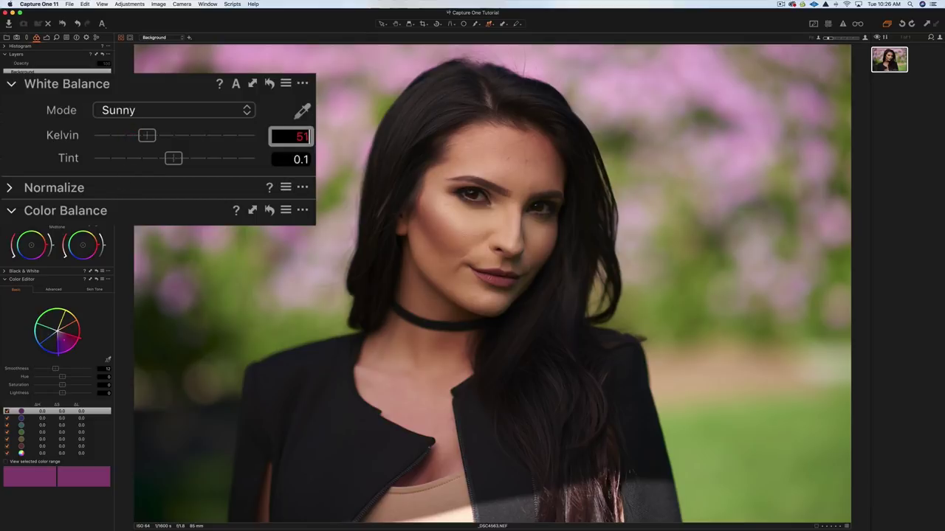
type("00")
key("Return")
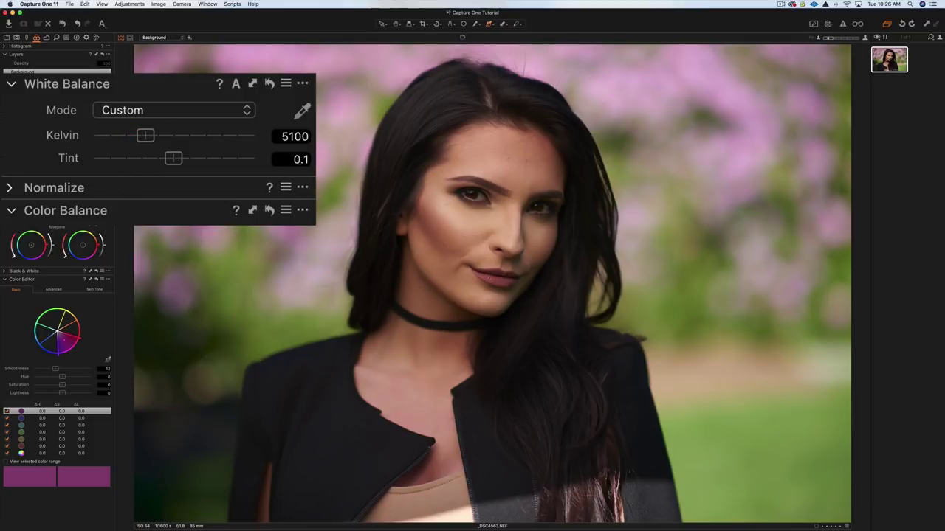
- Try white balance Tint values of 14.7, 2 and 4 on the portrait
left_click_drag(173, 158, 197, 158)
left_click(292, 160)
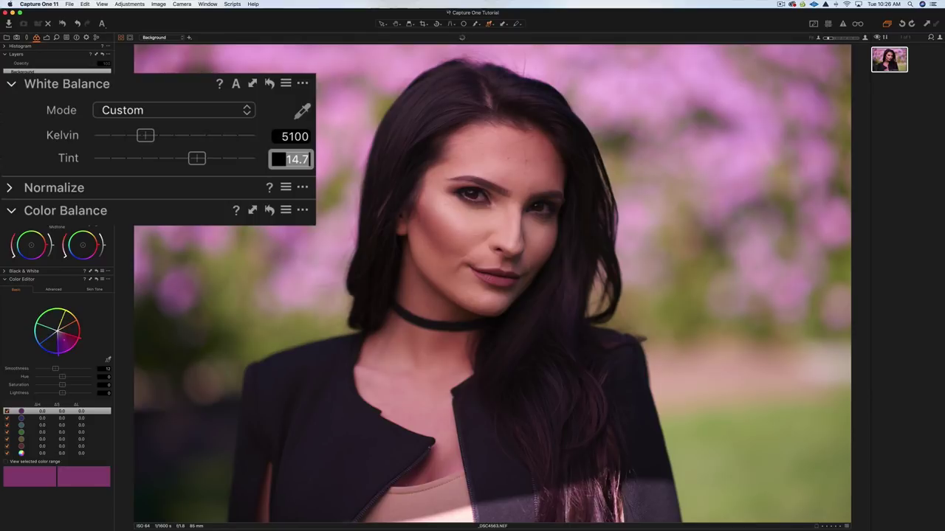
type("2")
key("Return")
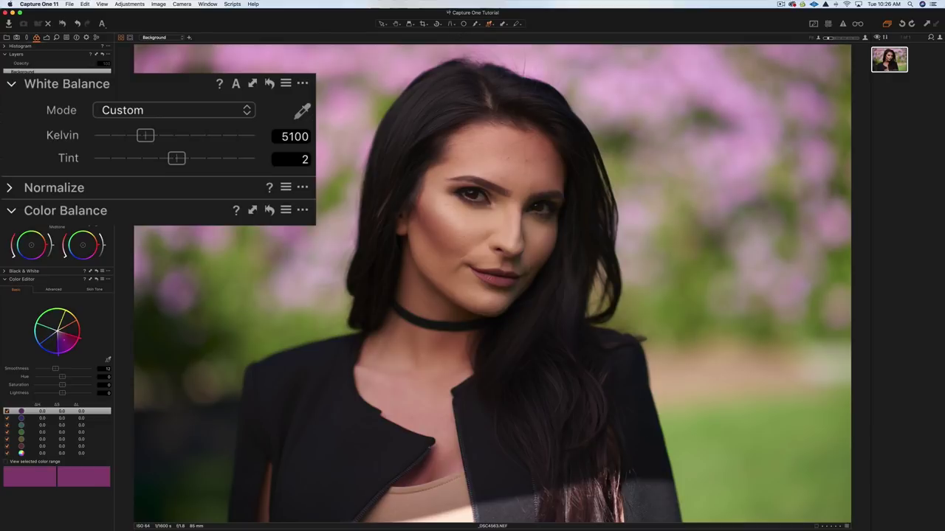
left_click(292, 159)
type("4")
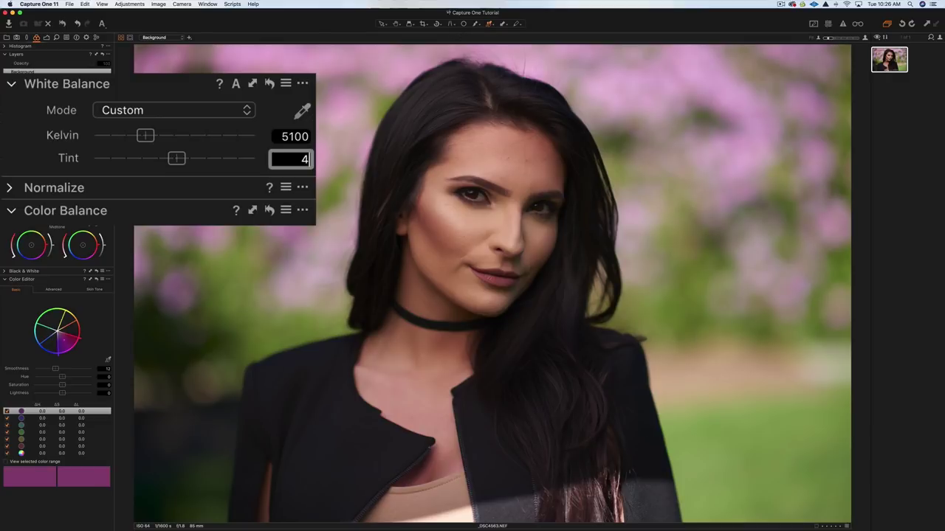
key("Return")
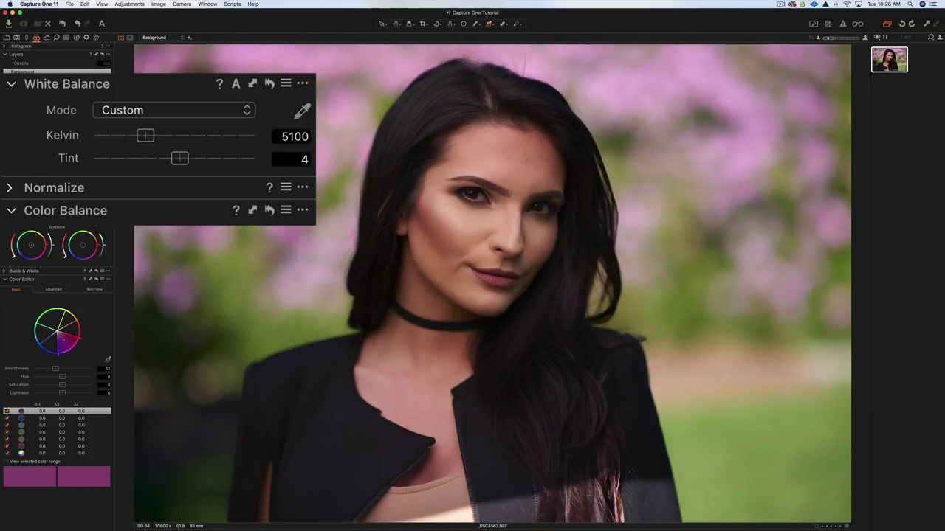
- Set the white balance Tint to 3 and show the Color Editor's Skin Tone controls
left_click(291, 160)
type("3")
key("Return")
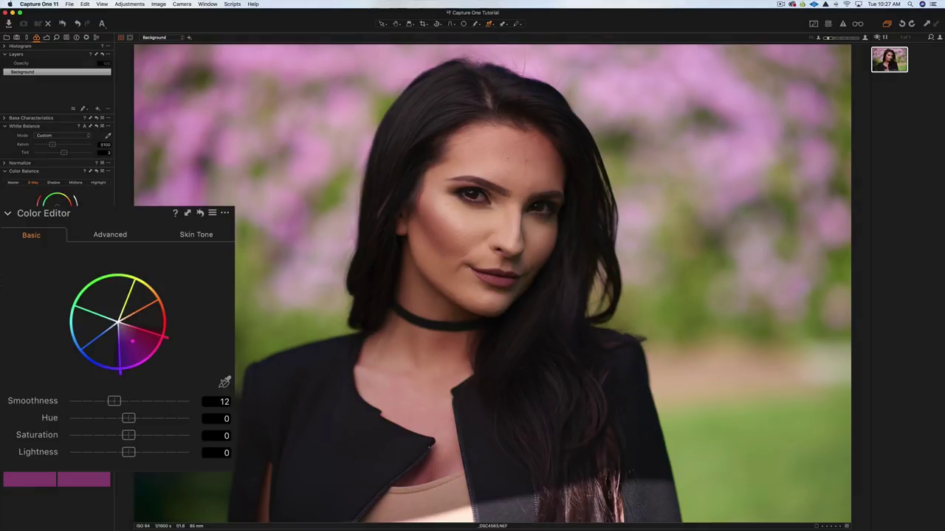
left_click(94, 289)
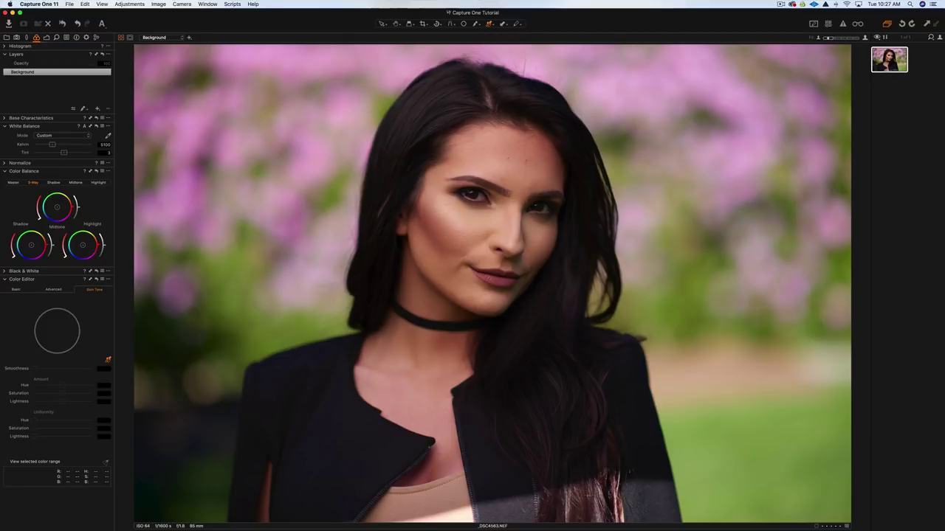
- Try adding two empty adjustment layers above the Background and undo both
left_click(217, 128)
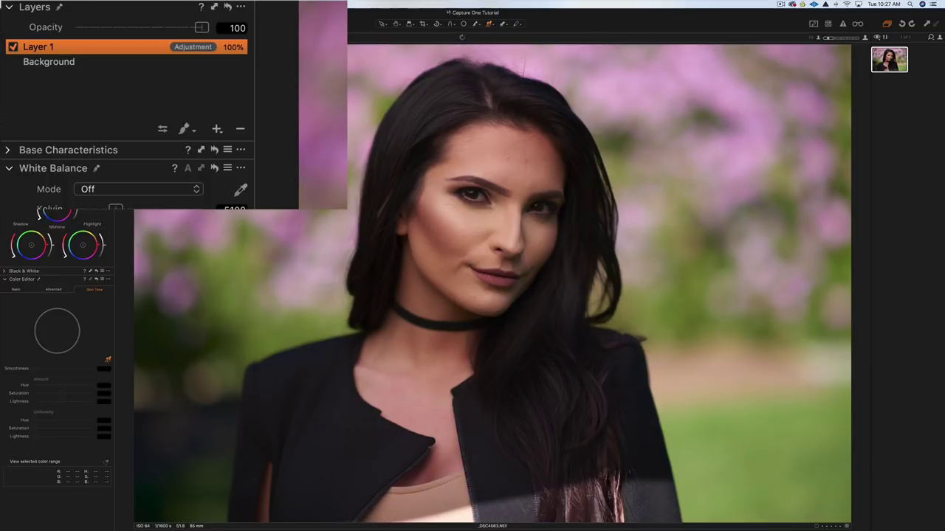
left_click(218, 130)
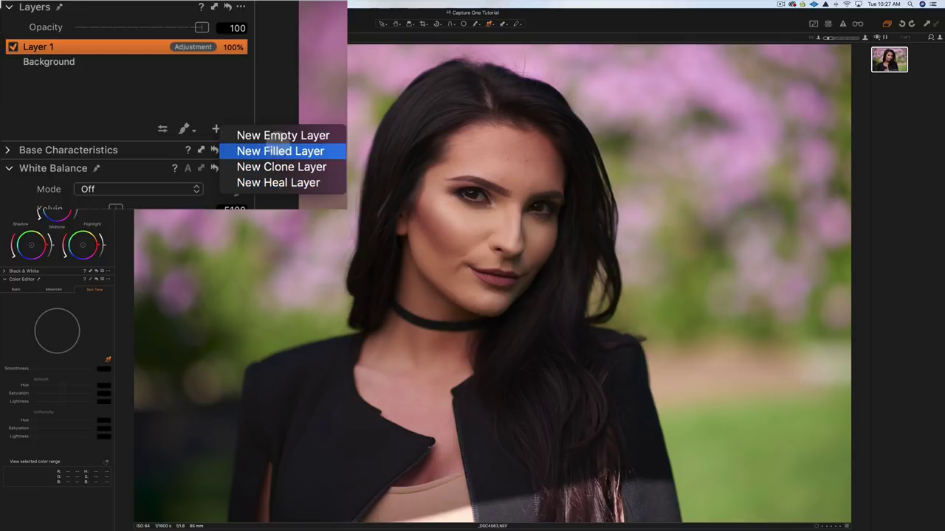
left_click(270, 133)
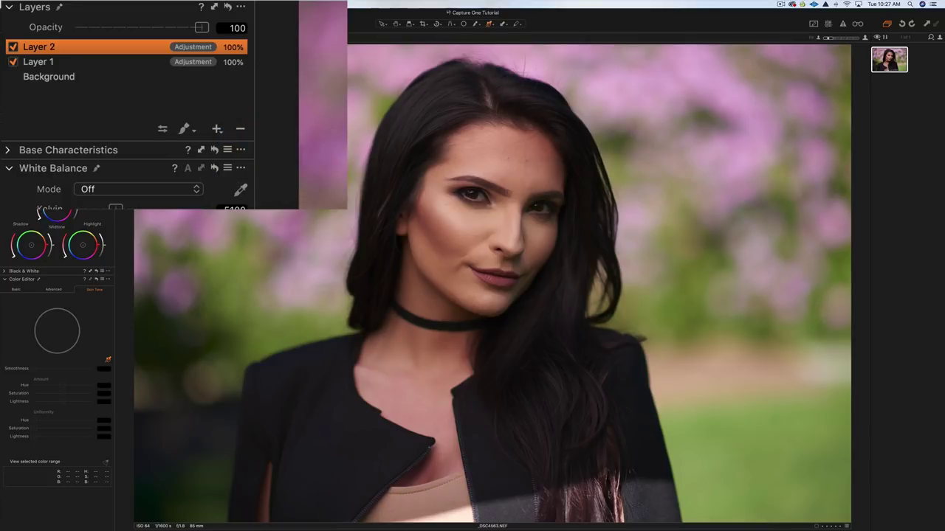
key("super+z")
key("super+z")
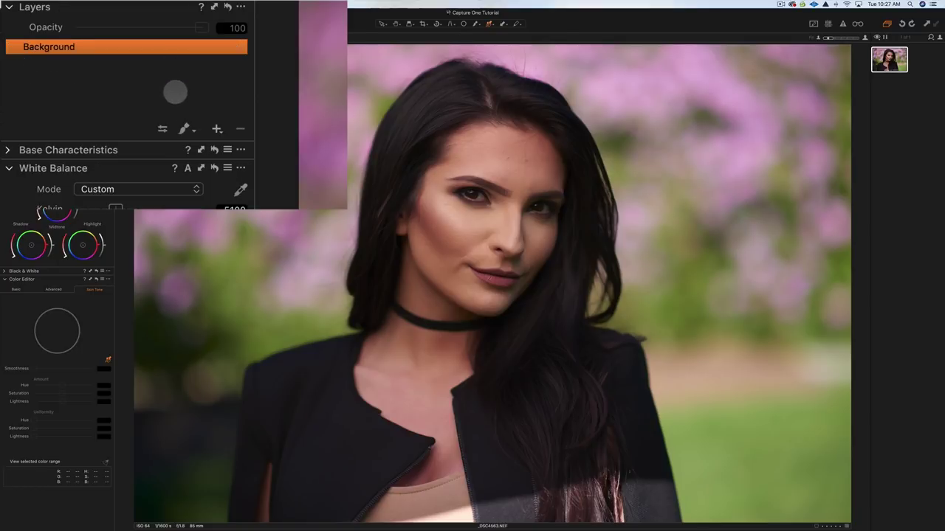
- Add a new empty layer above the Background and name it Skin
left_click(216, 128)
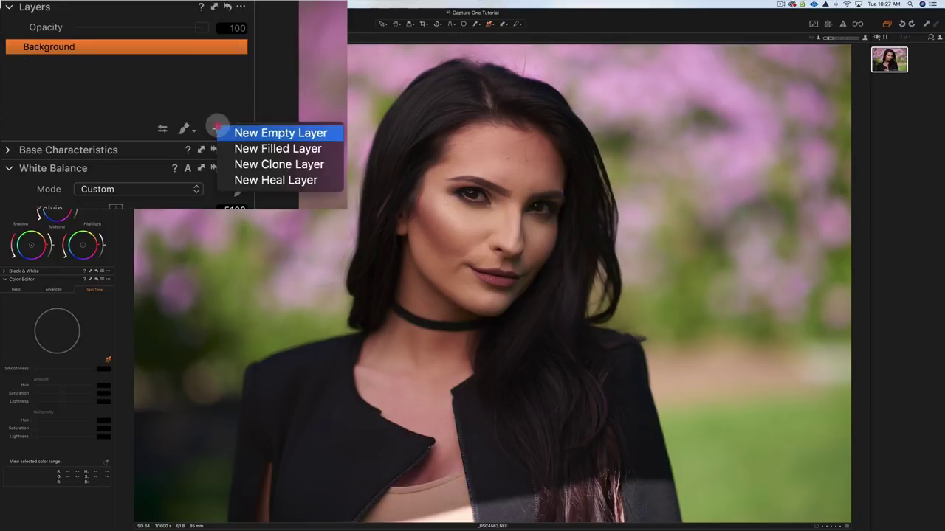
left_click(244, 133)
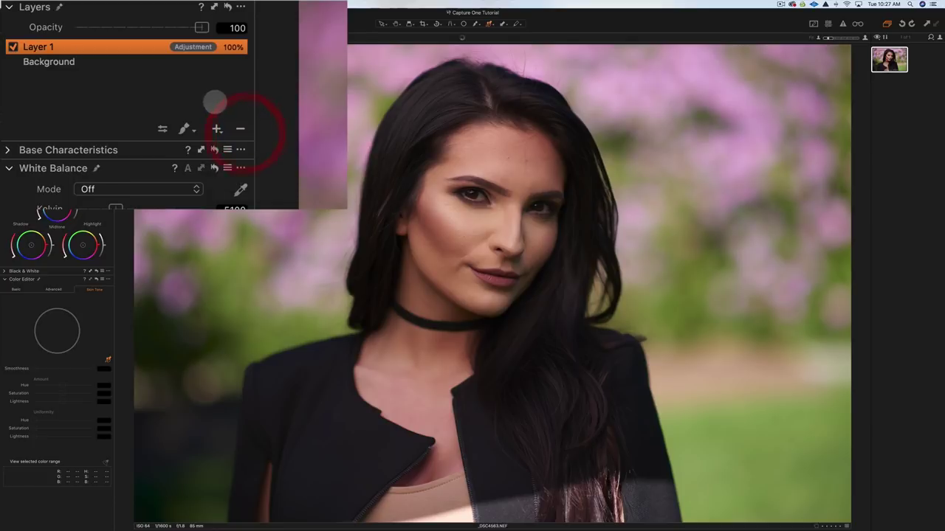
double_click(46, 47)
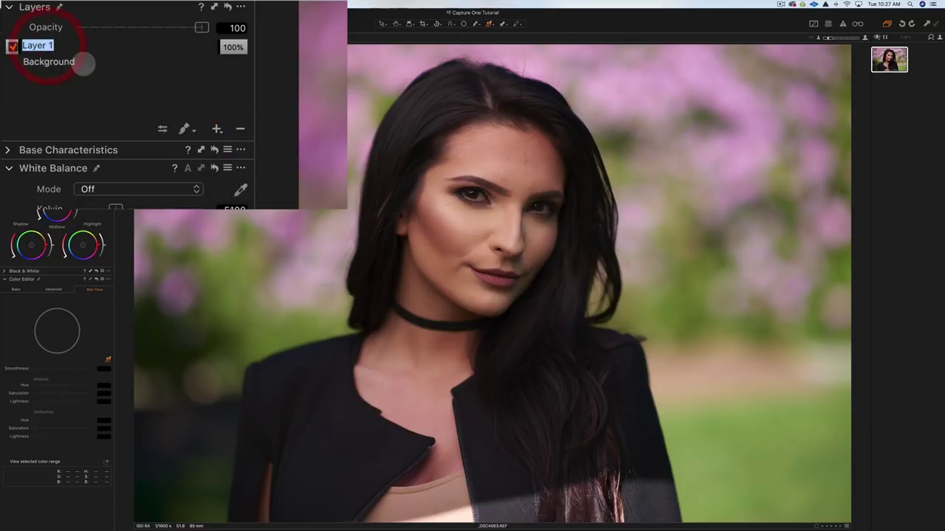
type("S")
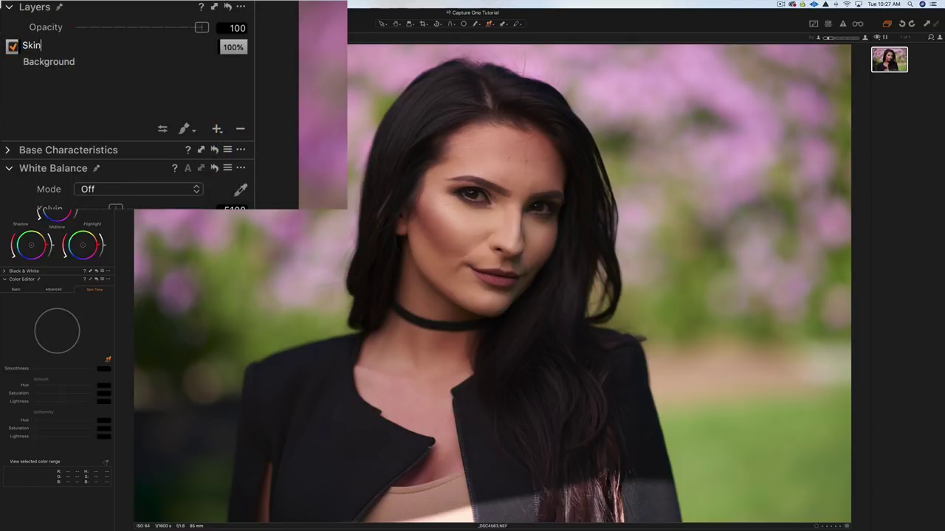
type("kin")
key("Return")
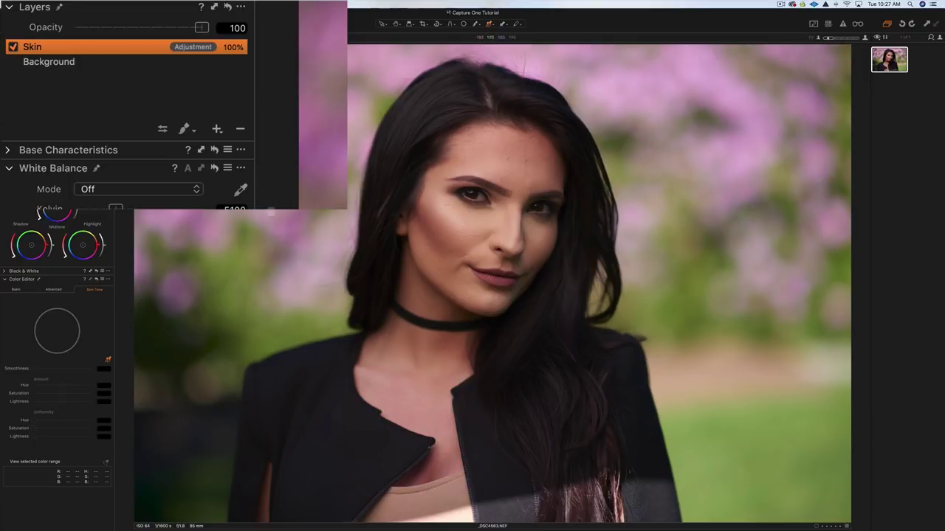
- Set the mask brush to size 93 and hardness 28 with pen pressure off, and paint a mask stroke across the forehead
left_click(223, 62)
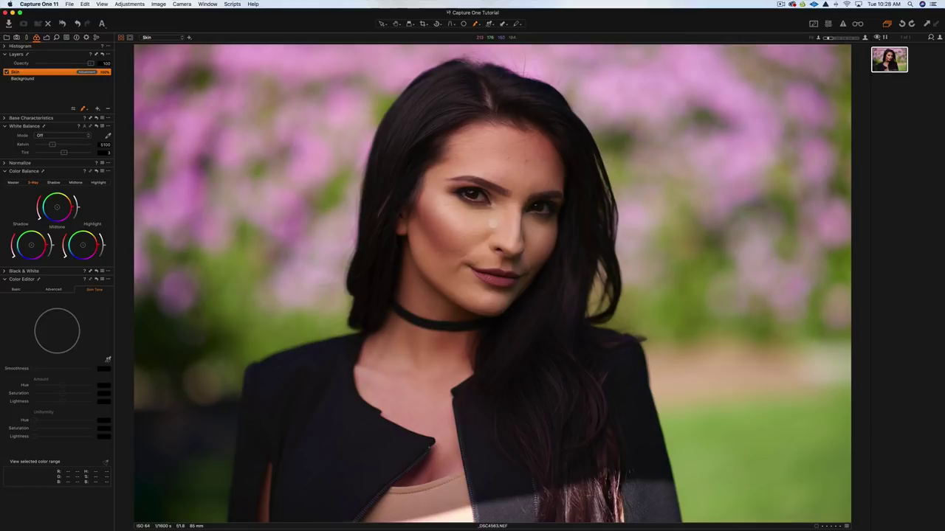
right_click(462, 225)
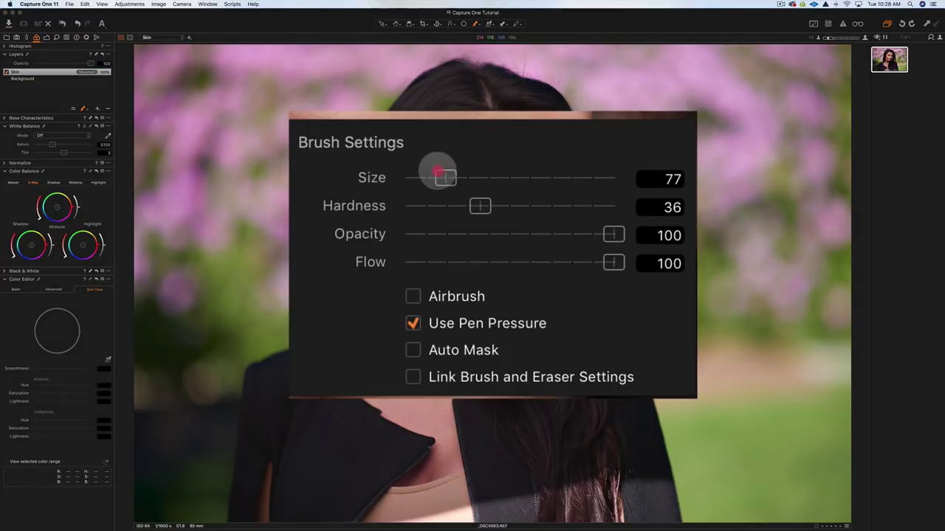
mouse_move(437, 170)
left_mouse_down()
mouse_move(499, 172)
mouse_move(436, 172)
mouse_move(479, 171)
mouse_move(443, 177)
left_mouse_up()
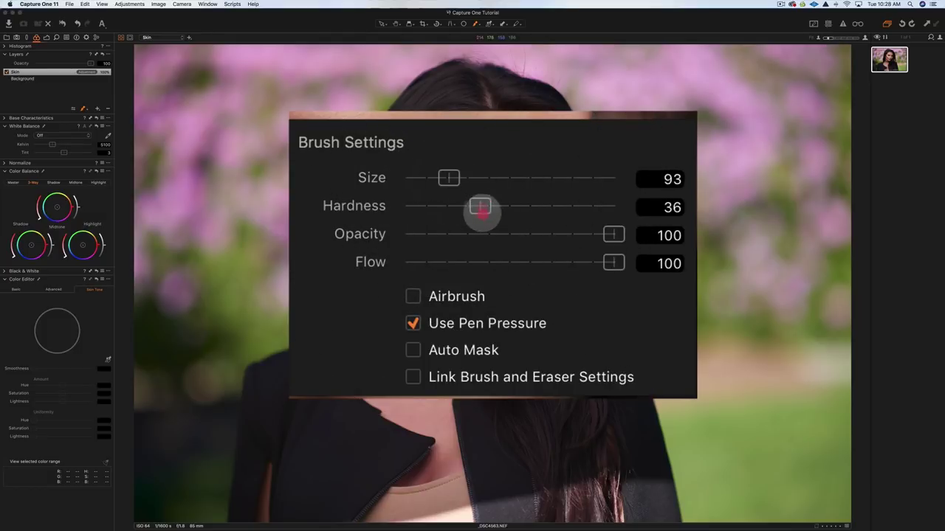
mouse_move(480, 207)
left_mouse_down()
mouse_move(508, 207)
mouse_move(463, 207)
left_mouse_up()
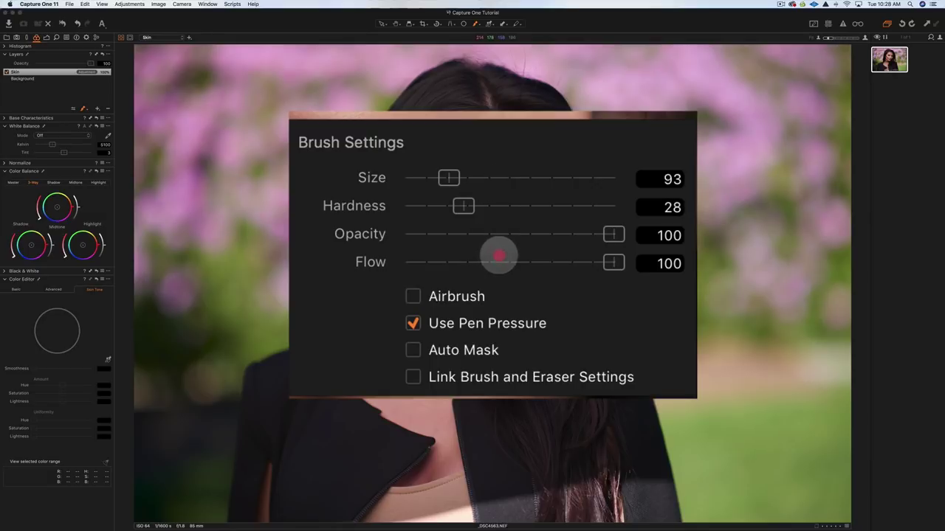
left_click(415, 324)
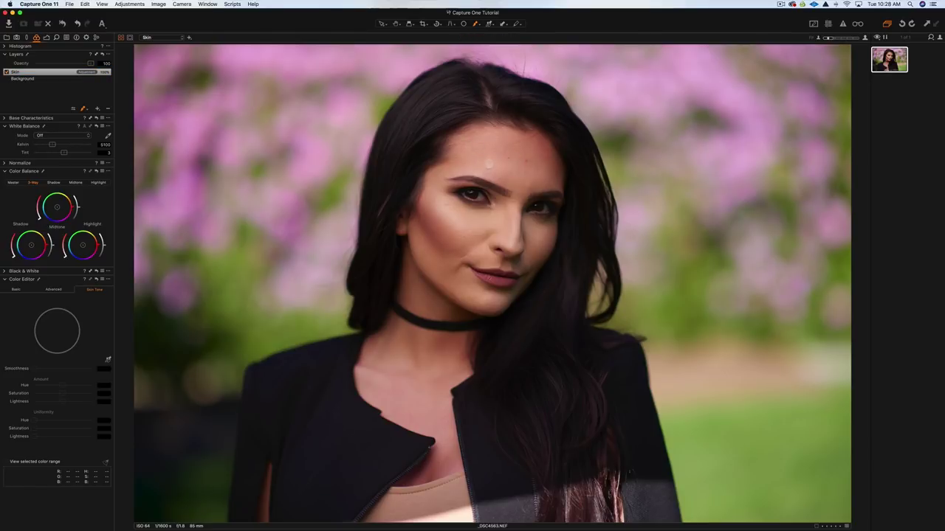
left_click_drag(472, 151, 516, 163)
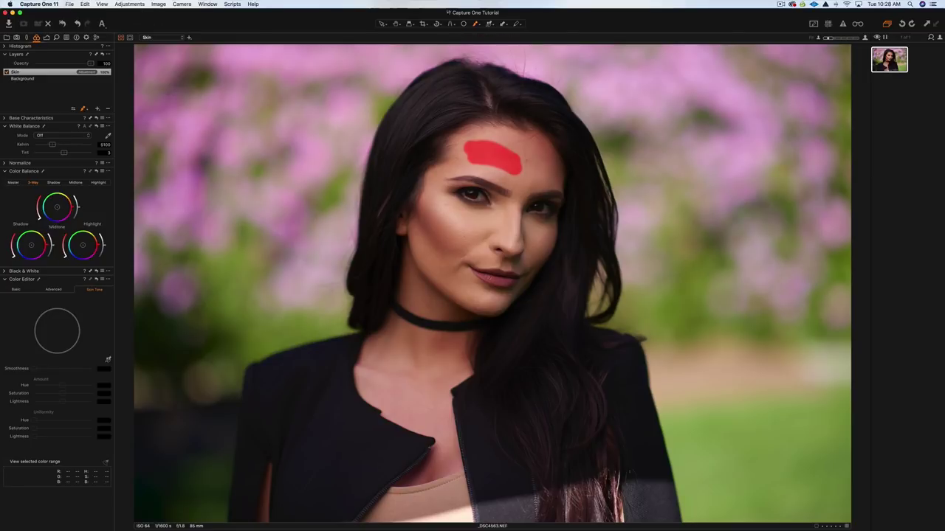
- Change the layer mask color to green in the Appearance preferences
left_click(39, 4)
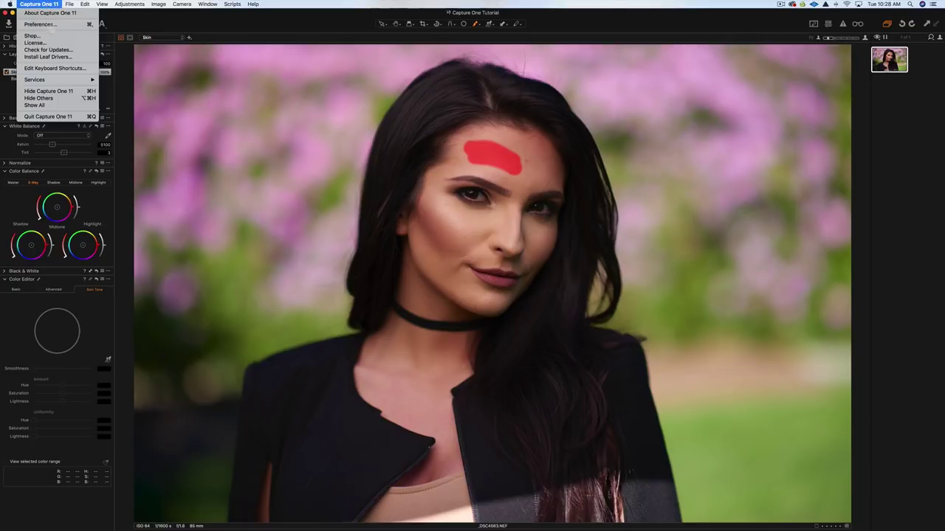
left_click(50, 21)
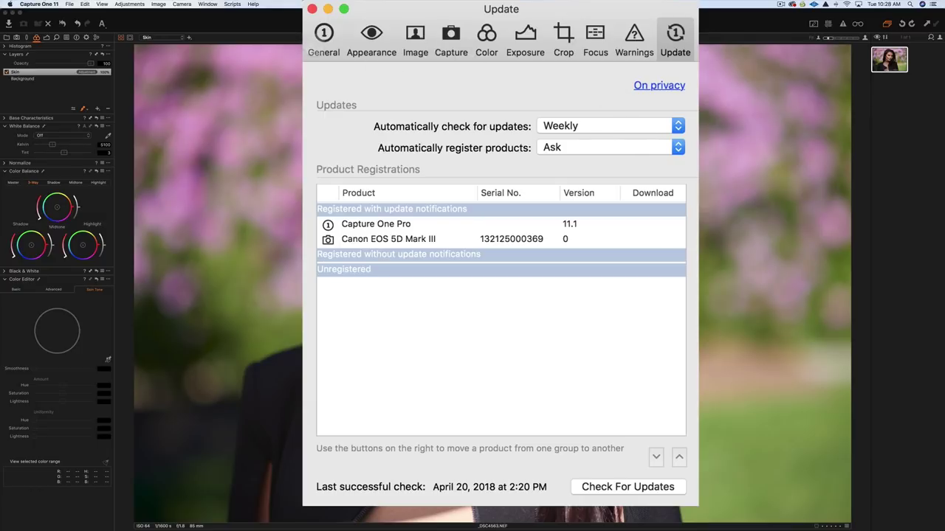
left_click(323, 37)
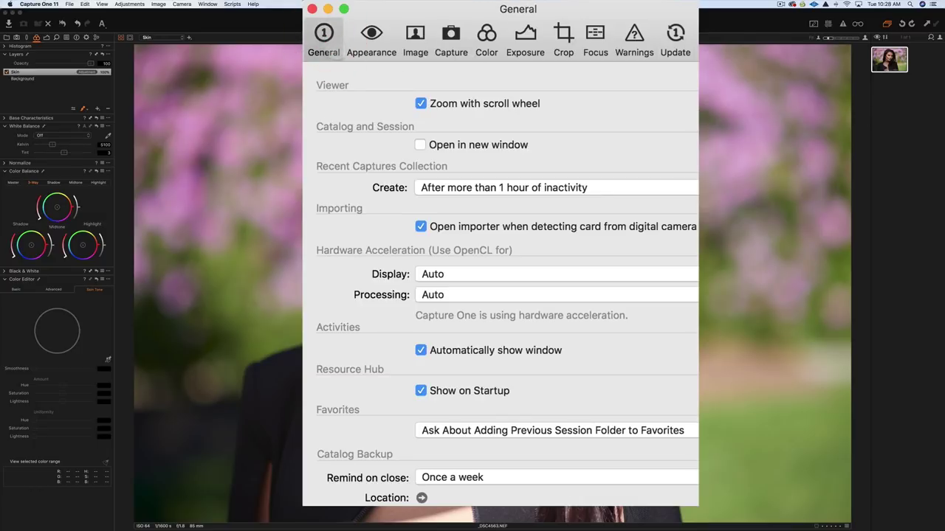
left_click(372, 33)
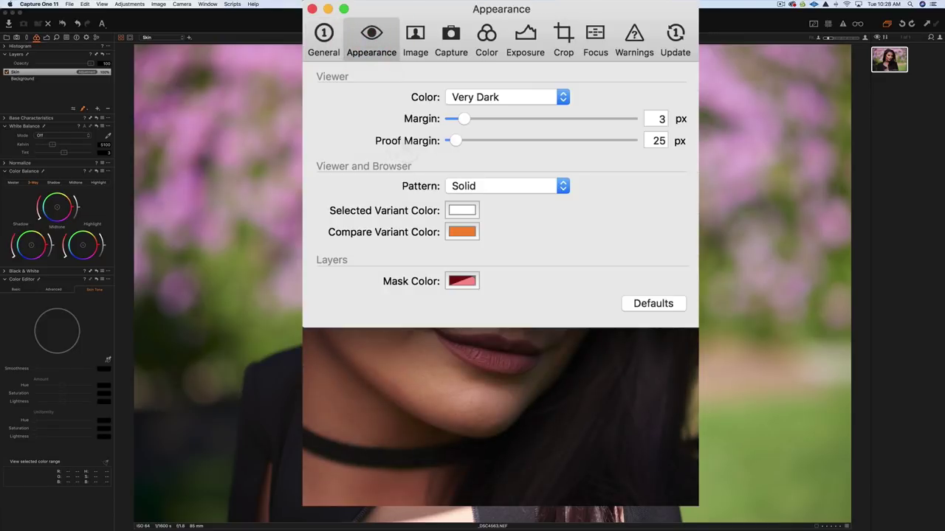
left_click(462, 281)
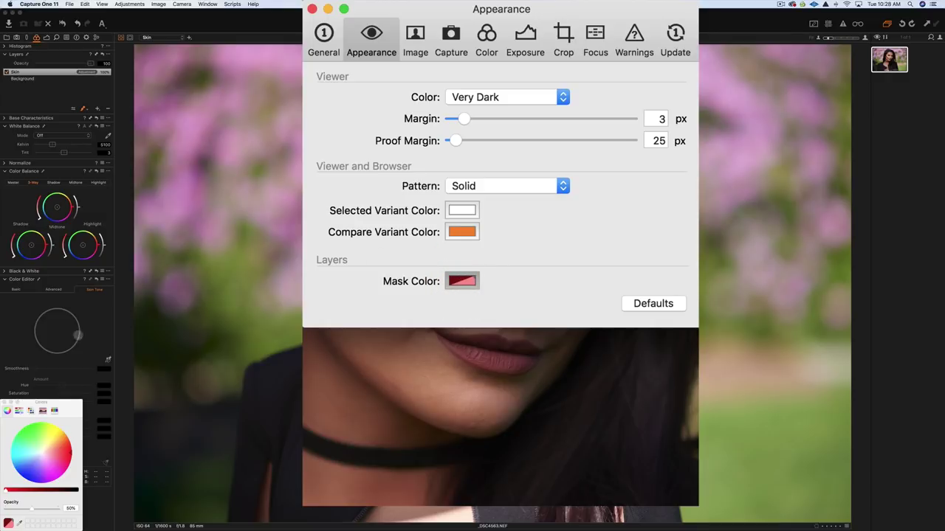
left_click(26, 428)
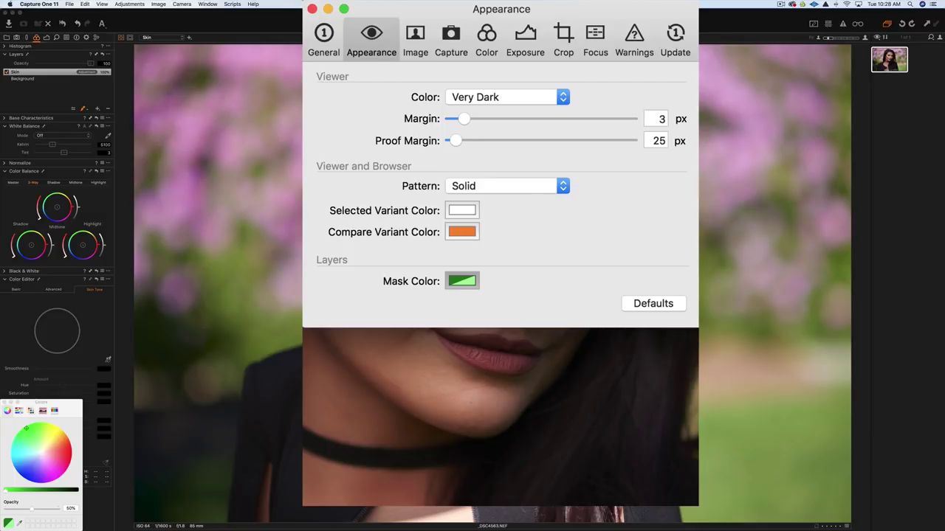
- Close the preferences and color picker, and paint a second mask stroke on the other side of the forehead
left_click(312, 8)
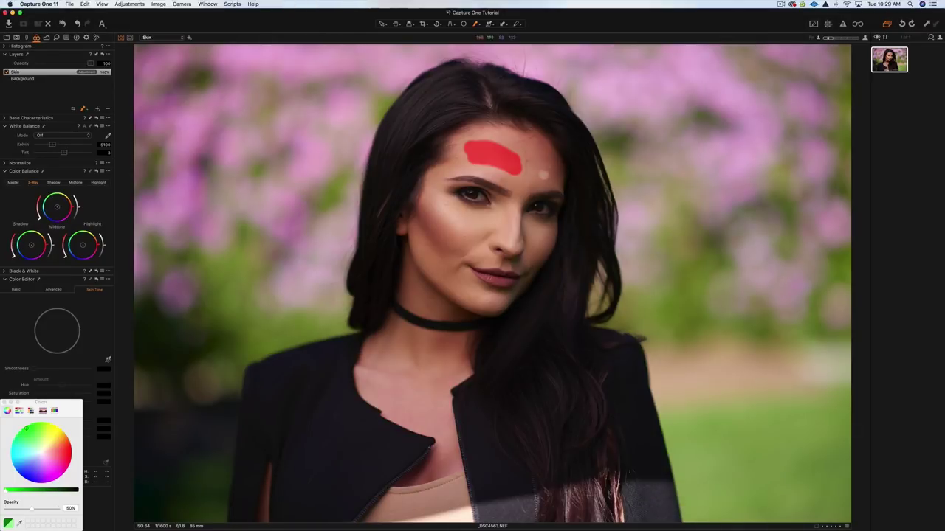
left_click_drag(540, 156, 538, 177)
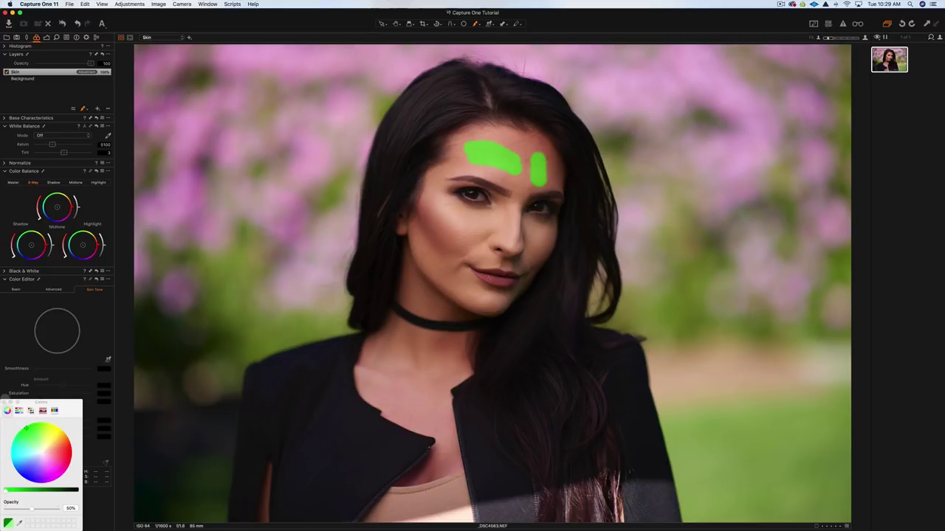
left_click(5, 403)
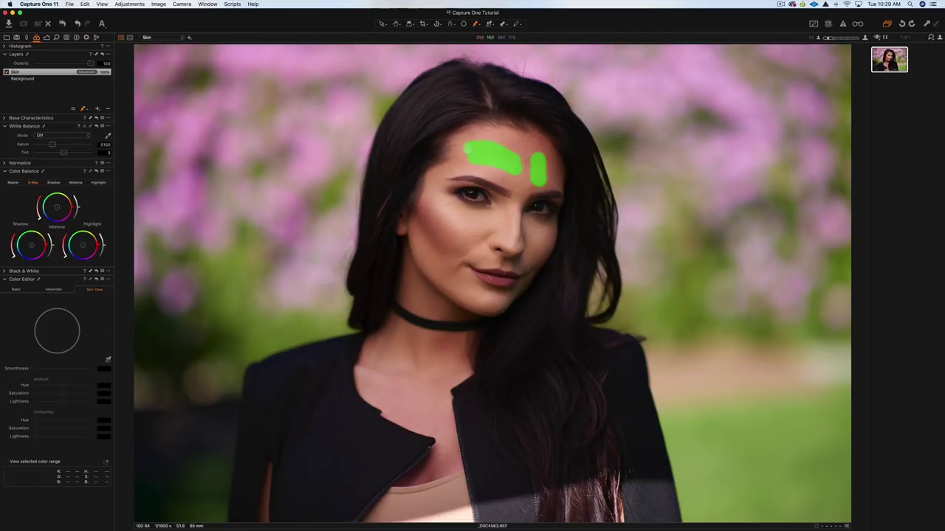
- Paint a closed mask outline around the face from the hairline to the chin and fill the Skin layer's mask
mouse_move(461, 142)
left_mouse_down()
mouse_move(487, 126)
mouse_move(453, 140)
mouse_move(412, 219)
left_mouse_up()
mouse_move(403, 219)
left_mouse_down()
mouse_move(397, 292)
mouse_move(411, 306)
mouse_move(454, 318)
mouse_move(515, 296)
mouse_move(552, 238)
mouse_move(558, 179)
mouse_move(541, 131)
mouse_move(480, 126)
left_mouse_up()
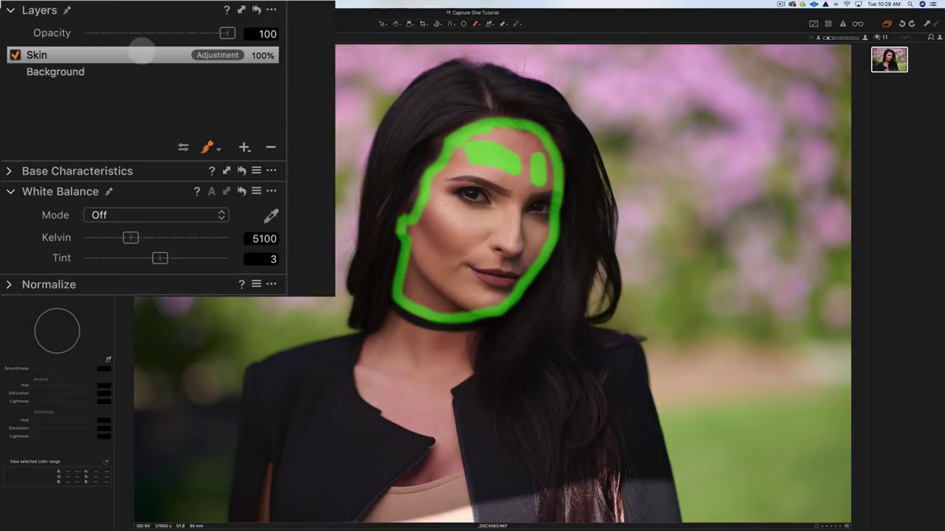
right_click(141, 51)
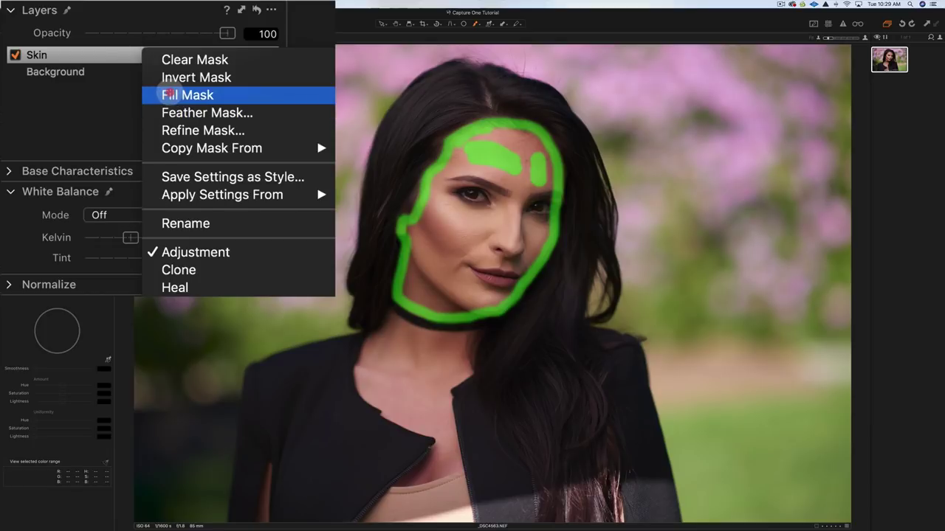
left_click(168, 94)
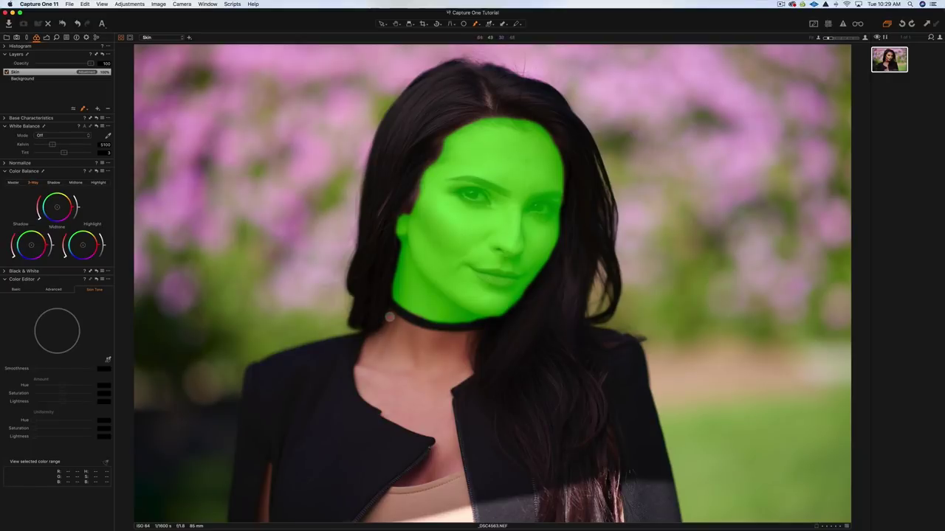
- Outline the exposed neck and chest below the choker with the mask brush and fill the Skin layer's mask
mouse_move(391, 318)
left_mouse_down()
mouse_move(475, 338)
mouse_move(468, 372)
mouse_move(447, 418)
left_mouse_up()
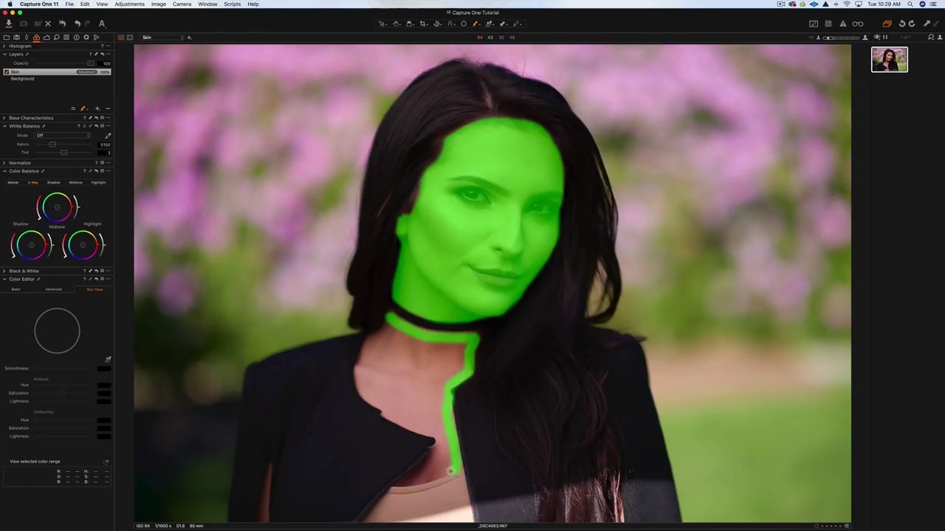
mouse_move(434, 472)
left_mouse_down()
mouse_move(401, 483)
mouse_move(433, 447)
left_mouse_up()
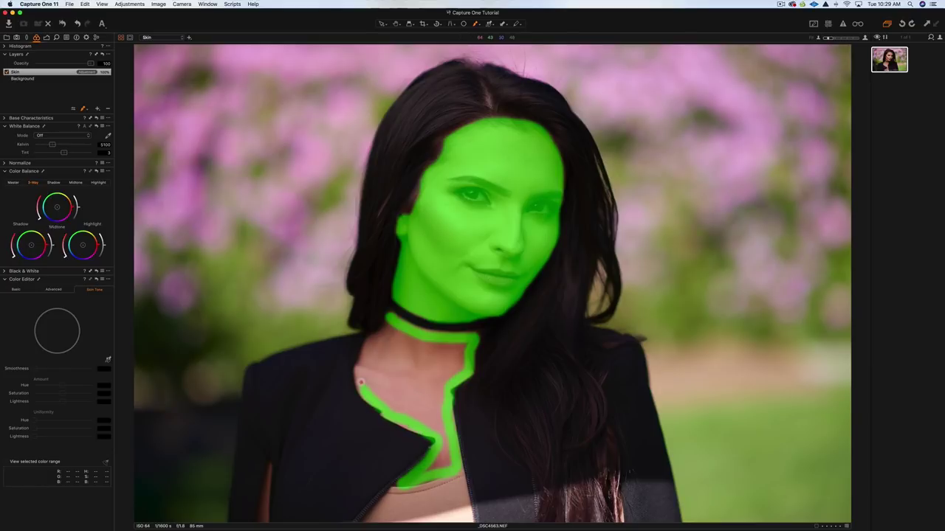
left_click_drag(358, 371, 390, 322)
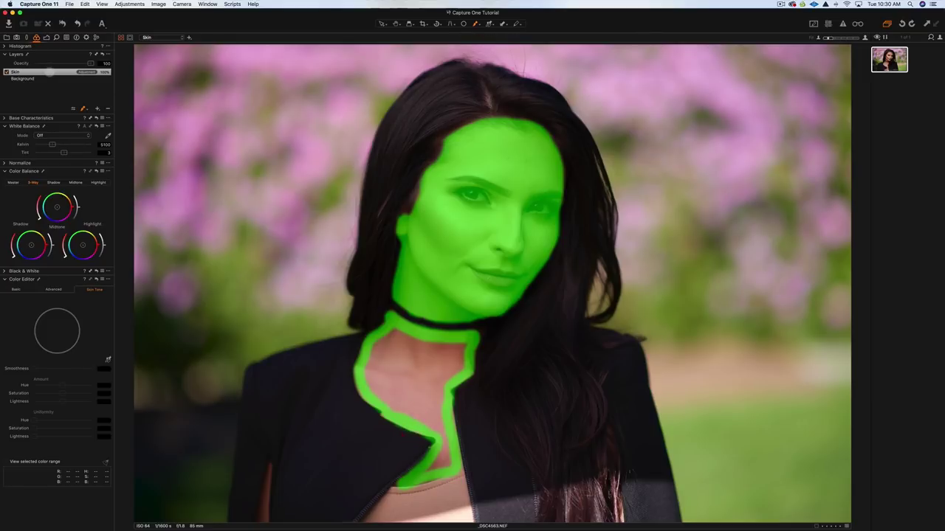
right_click(50, 71)
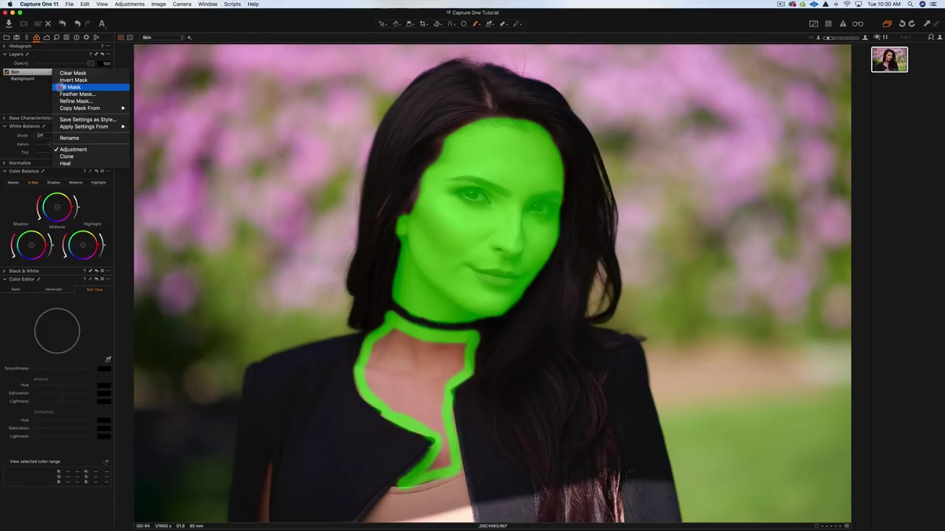
left_click(58, 87)
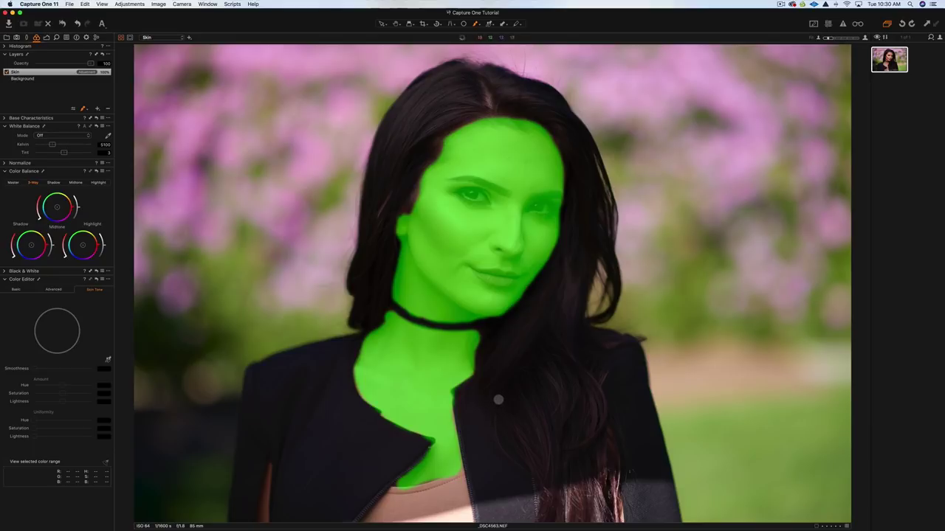
- Hide the mask overlay, sample the skin tone below the choker and widen the selected color range on the wheel
key("m")
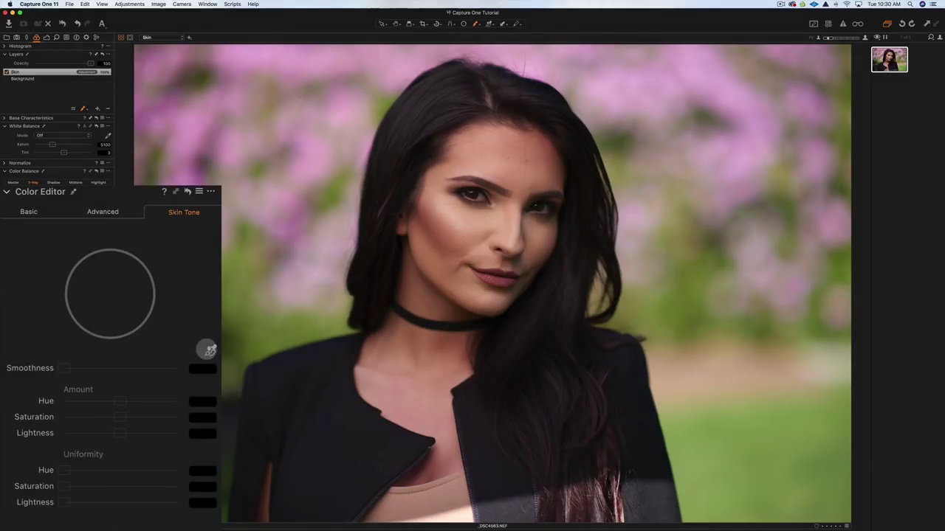
left_click(210, 351)
left_click(397, 359)
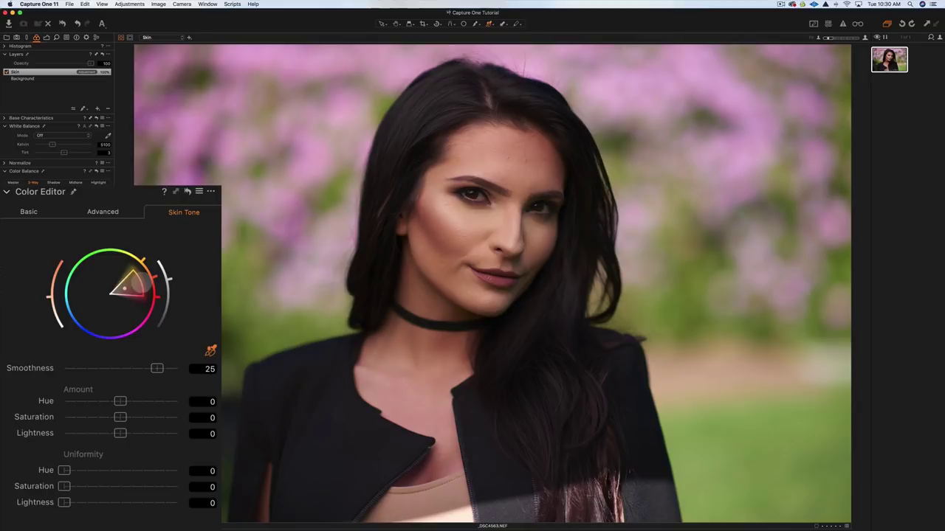
left_click(154, 267)
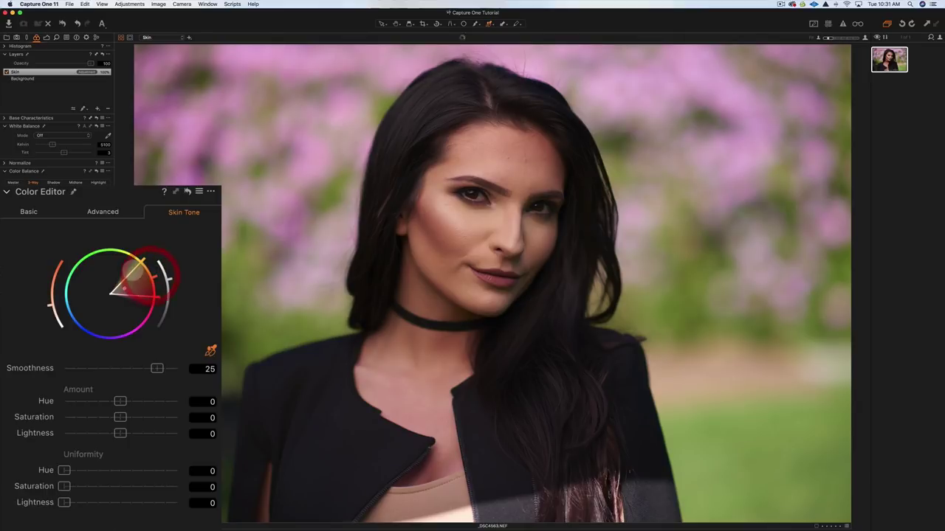
left_click(126, 267)
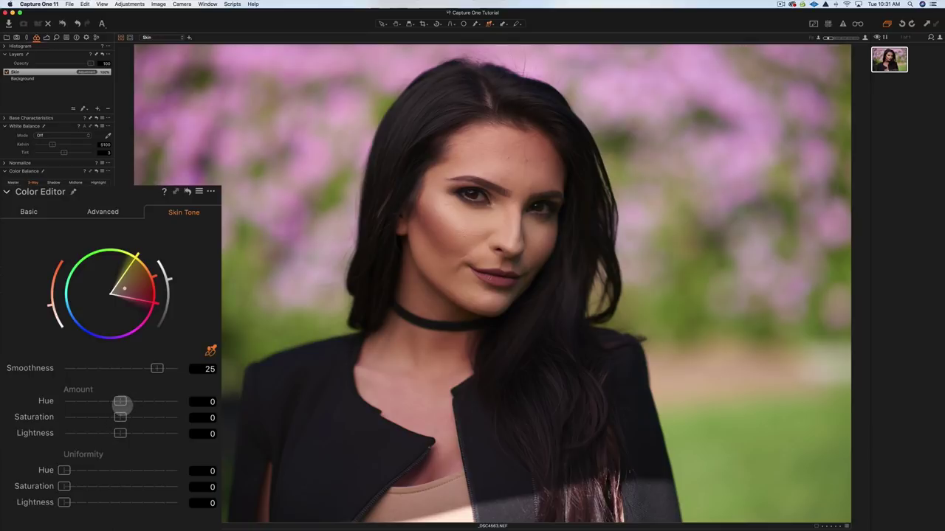
- Set the skin tone Amount values to Hue -2.5, Saturation 0.4 and Lightness 0.5
left_click_drag(119, 399, 94, 391)
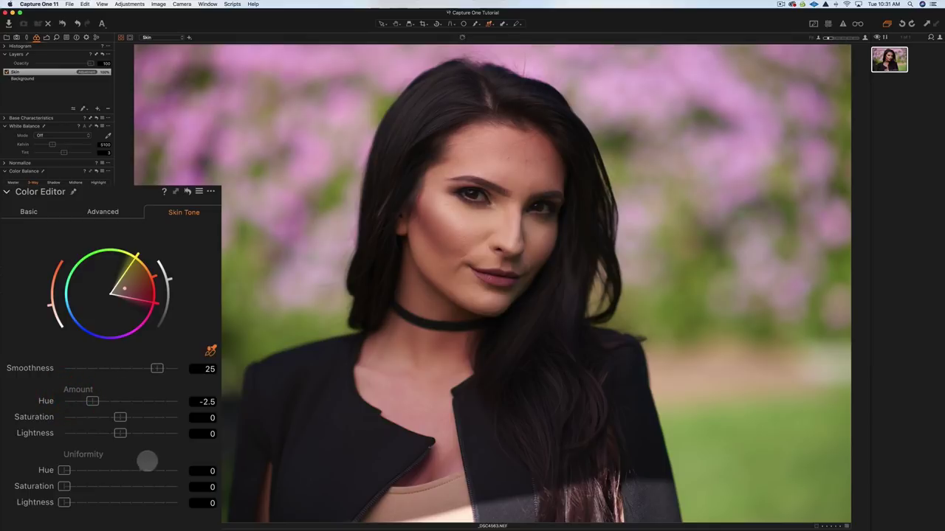
mouse_move(120, 416)
left_mouse_down()
mouse_move(177, 417)
mouse_move(46, 415)
mouse_move(74, 424)
mouse_move(63, 417)
mouse_move(119, 417)
left_mouse_up()
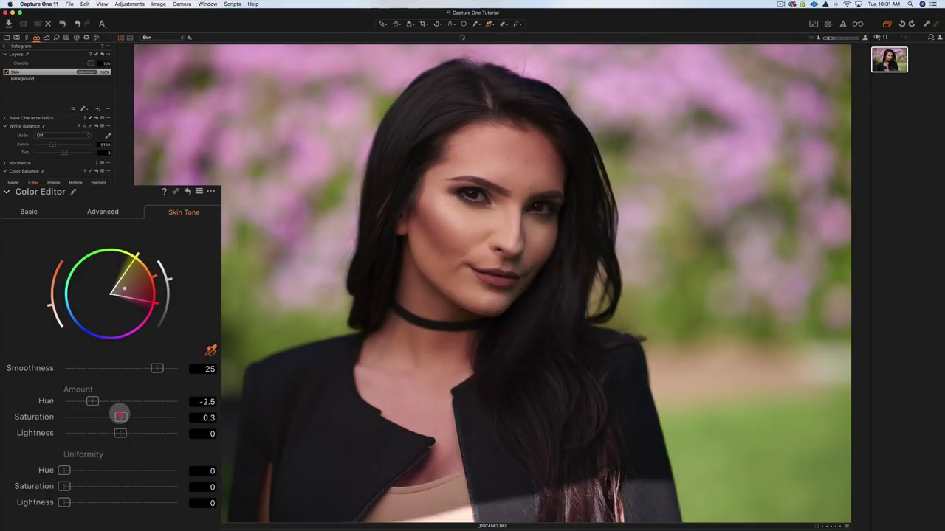
mouse_move(121, 416)
left_mouse_down()
mouse_move(130, 415)
mouse_move(119, 417)
left_mouse_up()
mouse_move(122, 417)
left_mouse_down()
mouse_move(133, 433)
mouse_move(158, 434)
mouse_move(70, 433)
mouse_move(183, 431)
mouse_move(65, 433)
mouse_move(121, 433)
left_mouse_up()
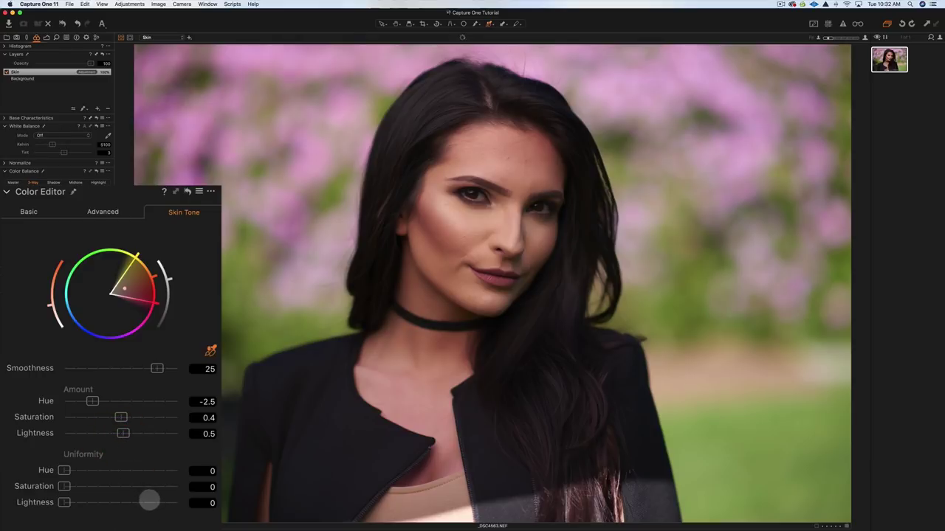
- Try a skin tone Uniformity Hue of 100 and return it to 0
left_click_drag(65, 471, 181, 464)
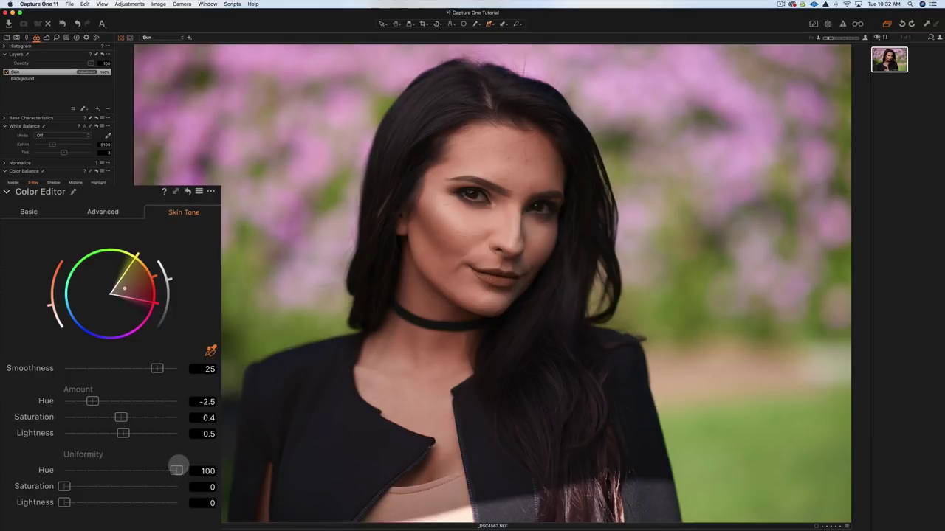
left_click_drag(176, 470, 63, 470)
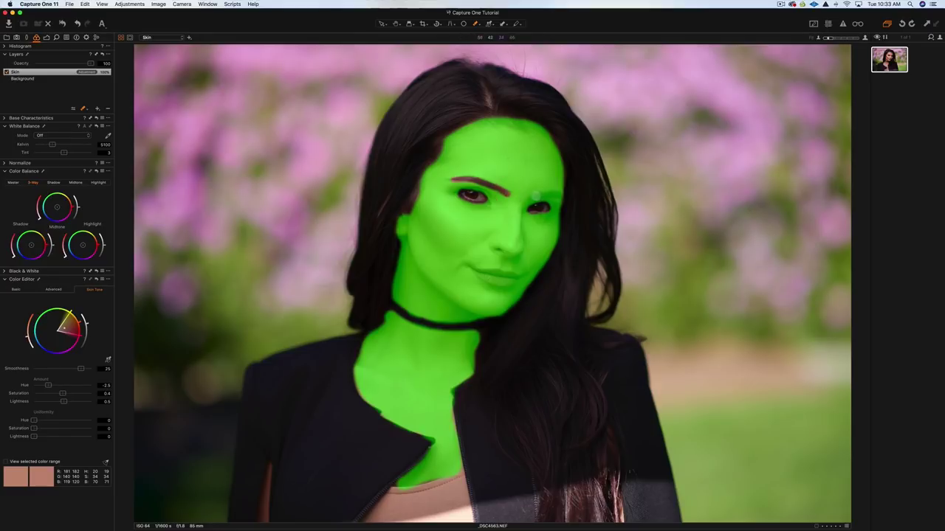
- Erase the Skin mask from the eyes, eyebrows and lips, and toggle the mask overlay to check the coverage
left_click_drag(531, 196, 546, 194)
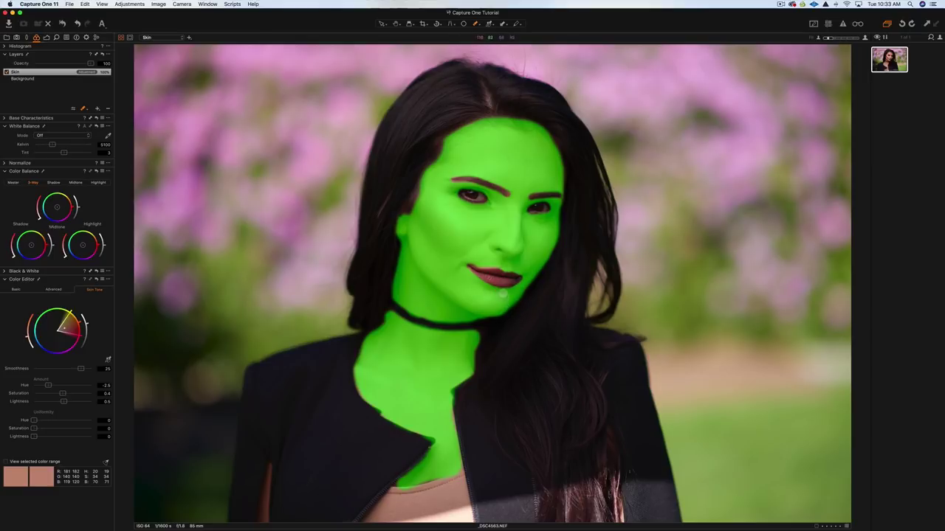
key("m")
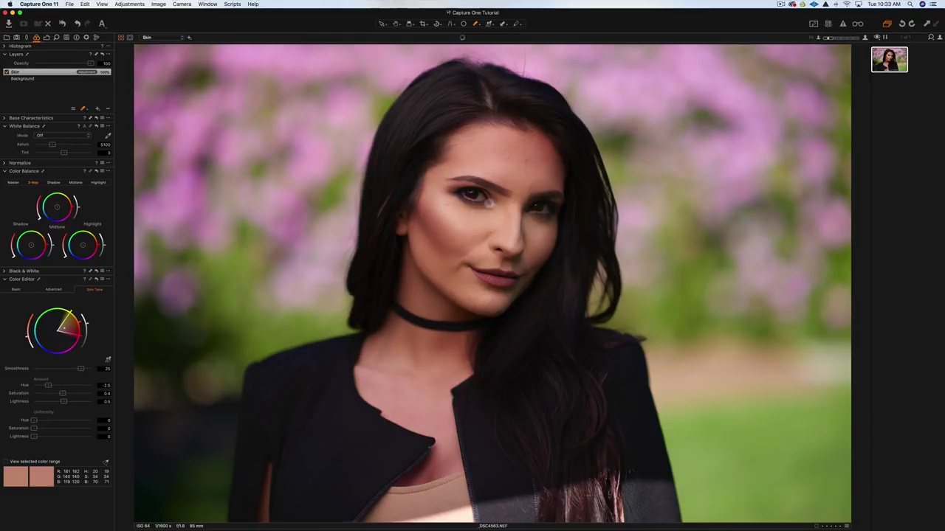
key("m")
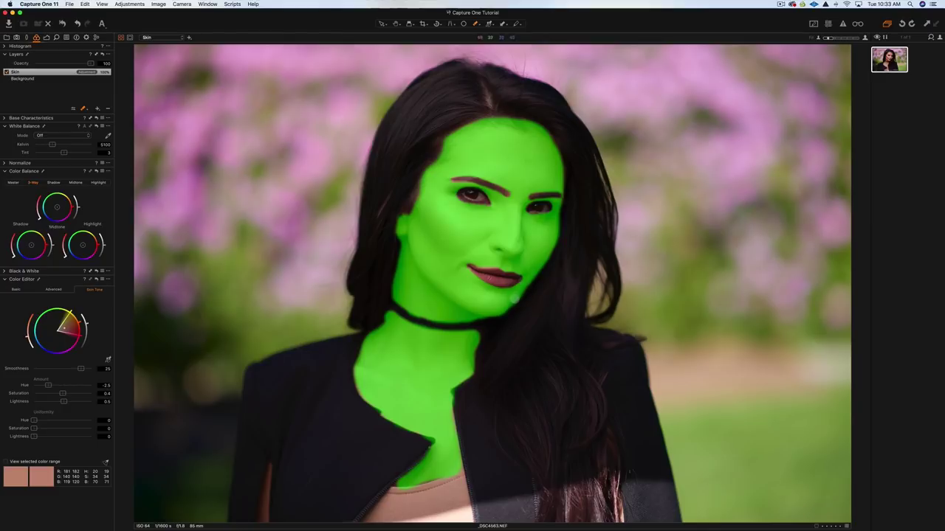
key("m")
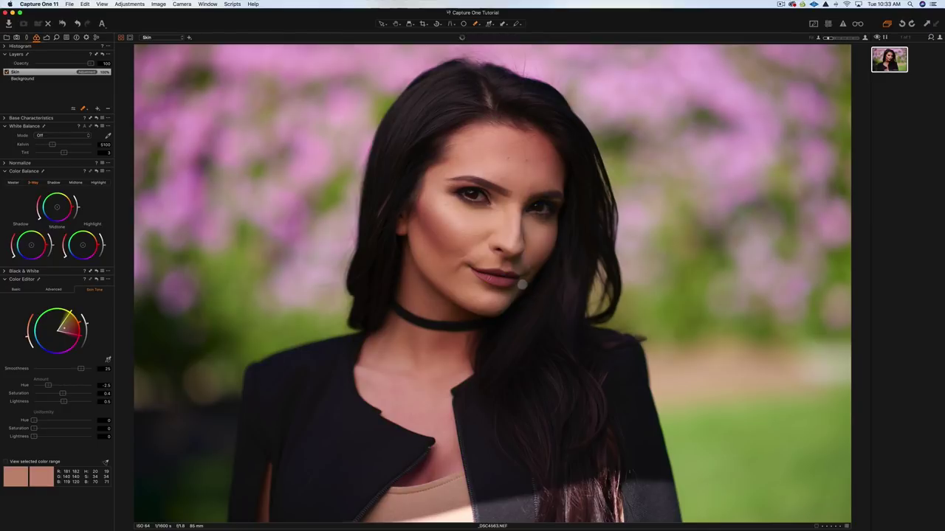
key("m")
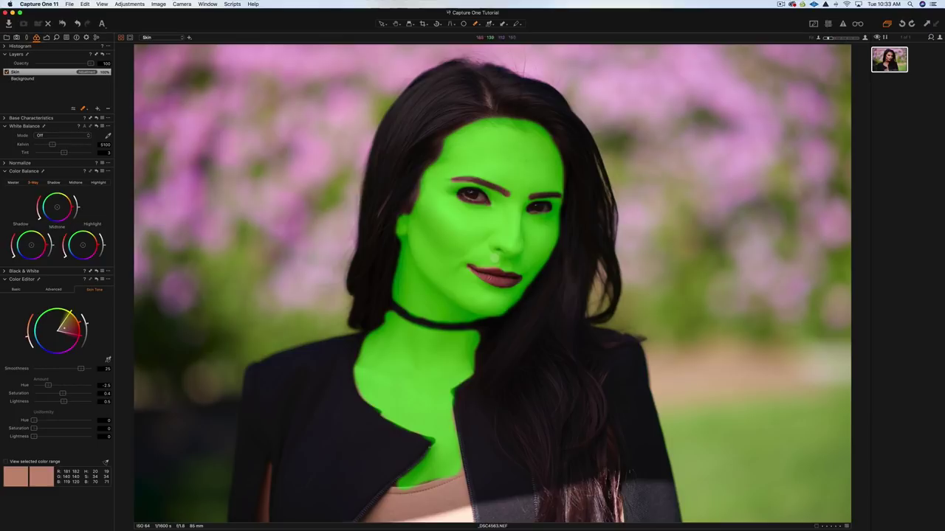
key("m")
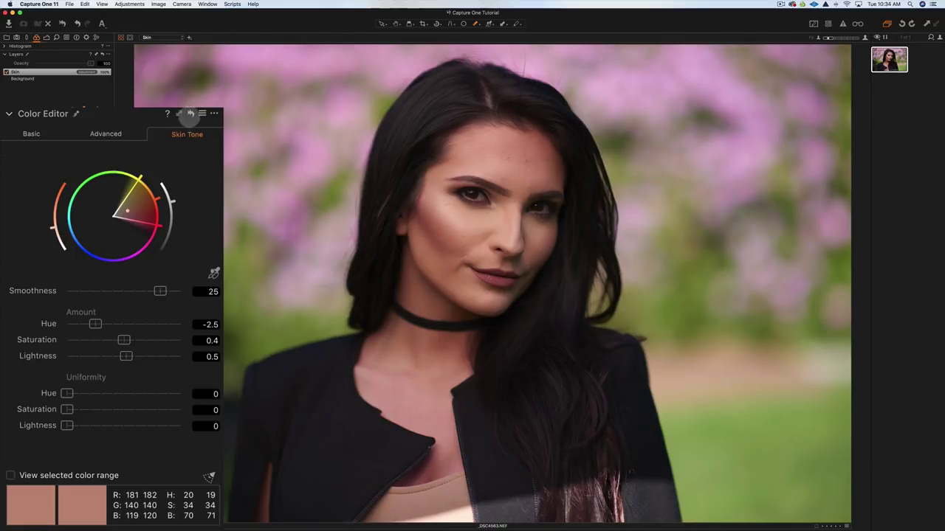
- Compare the portrait without the skin tone edit, and set Uniformity Hue to 1.8 and Saturation to 2.7
left_click(191, 113)
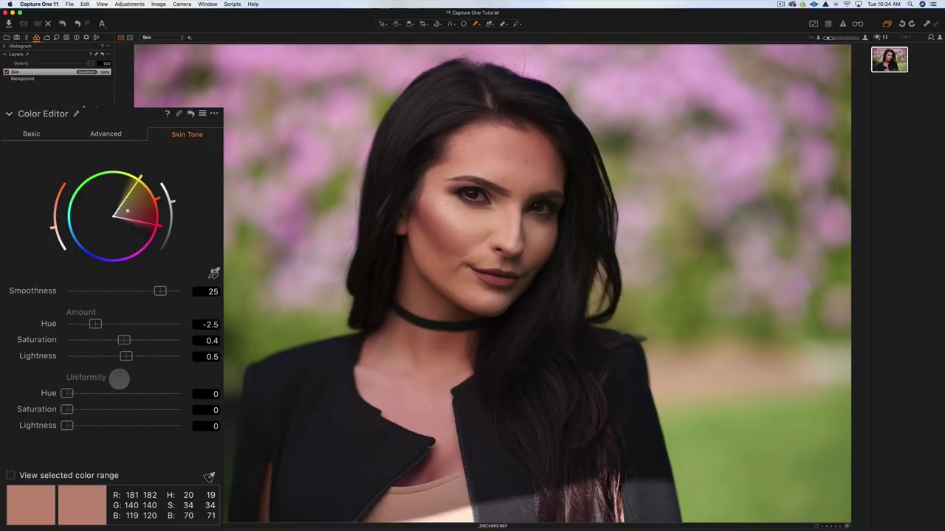
left_click_drag(66, 394, 65, 426)
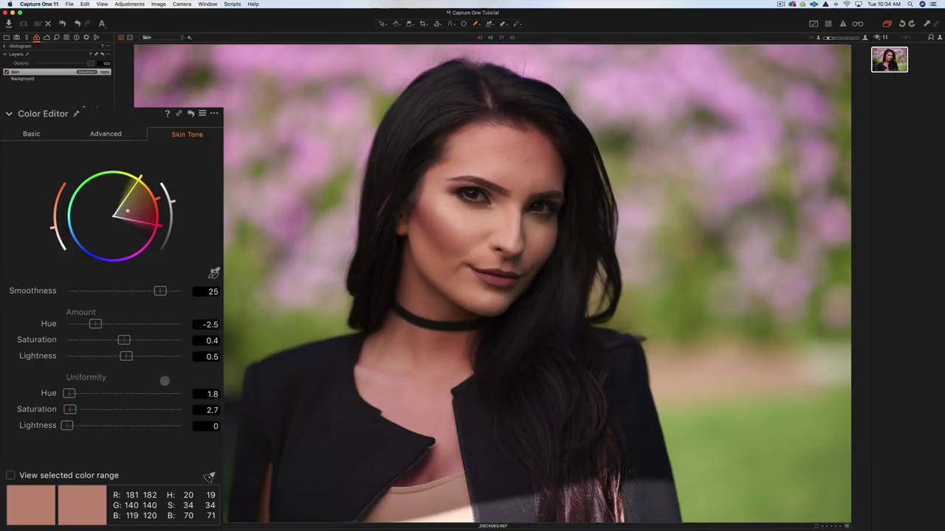
- Resample the darker skin tone just below the choker and set Amount Hue to -3.6 and Saturation to 0.5
left_click(214, 276)
left_click(397, 334)
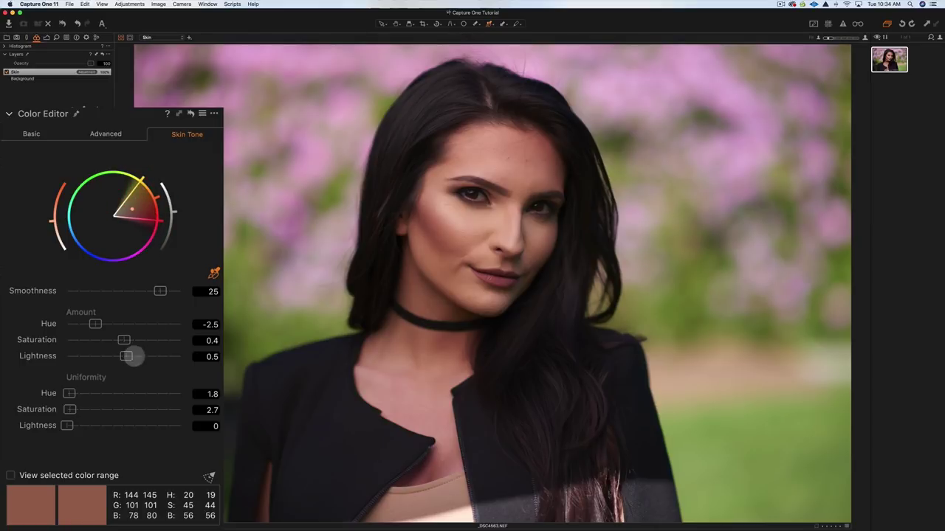
mouse_move(95, 322)
left_mouse_down()
mouse_move(181, 316)
mouse_move(50, 313)
mouse_move(83, 316)
left_mouse_up()
mouse_move(124, 338)
left_mouse_down()
mouse_move(87, 330)
mouse_move(65, 338)
mouse_move(189, 338)
mouse_move(124, 340)
left_mouse_up()
left_click_drag(124, 341, 126, 344)
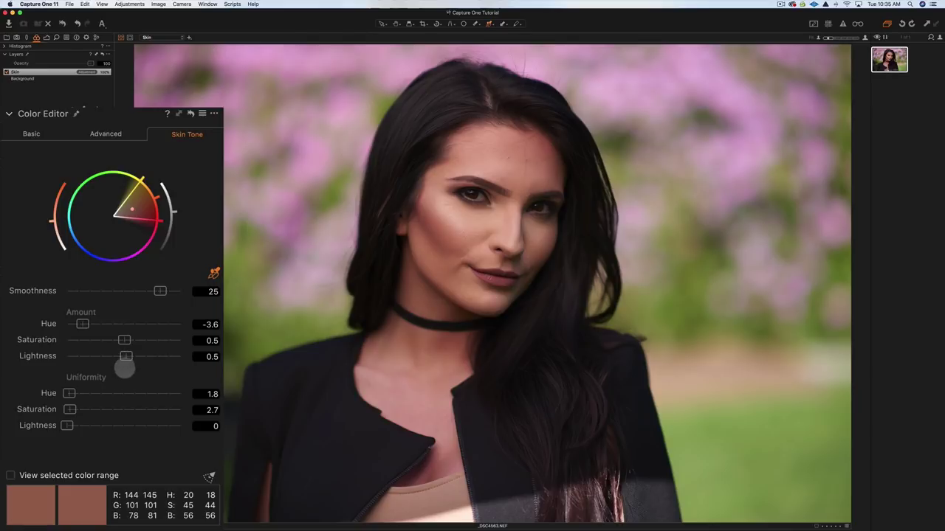
- Set Uniformity Hue to 10.7 and Saturation to 6, and compare the portrait without the skin tone edit
mouse_move(72, 393)
left_mouse_down()
mouse_move(171, 392)
mouse_move(80, 392)
mouse_move(91, 408)
mouse_move(162, 420)
mouse_move(73, 409)
left_mouse_up()
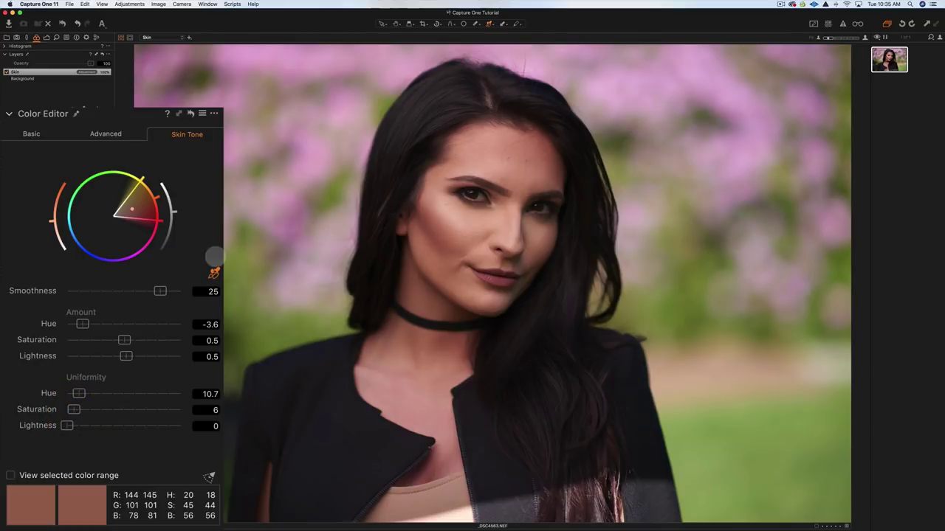
left_click(191, 112)
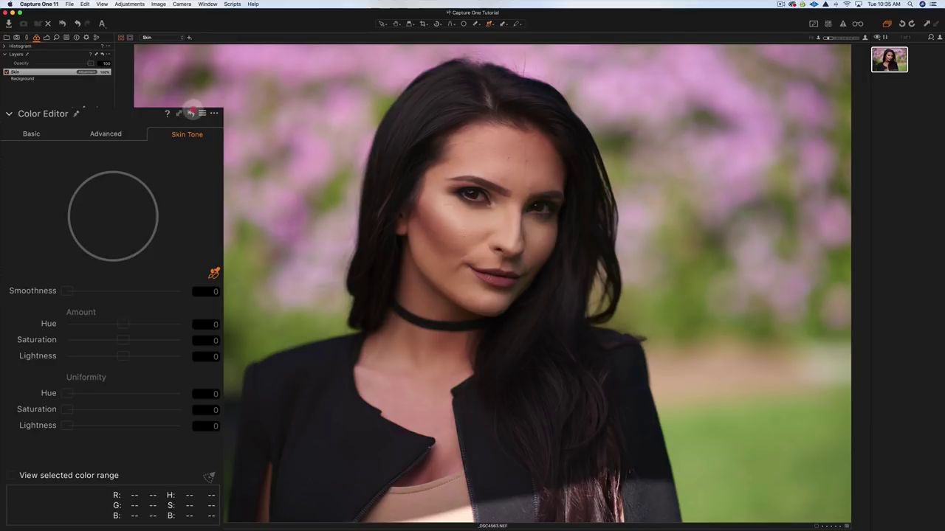
left_click_drag(191, 113, 181, 107)
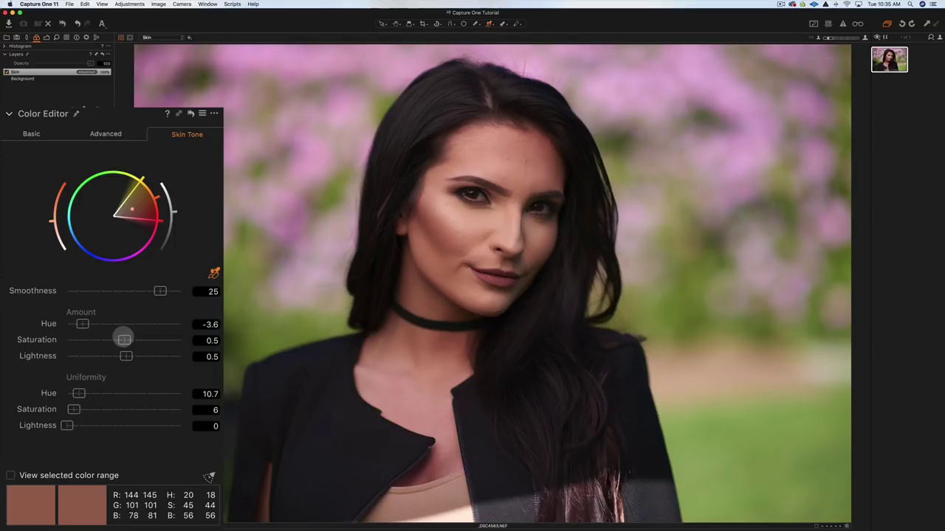
- Reduce the skin tone Amount Saturation to -0.8 and the Uniformity Saturation to 2.8
left_click_drag(124, 339, 122, 339)
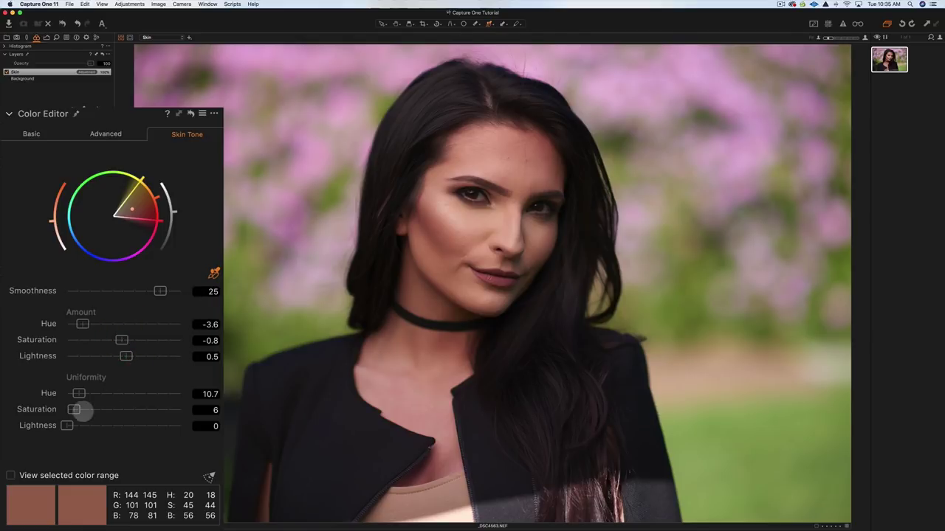
left_click_drag(73, 410, 71, 409)
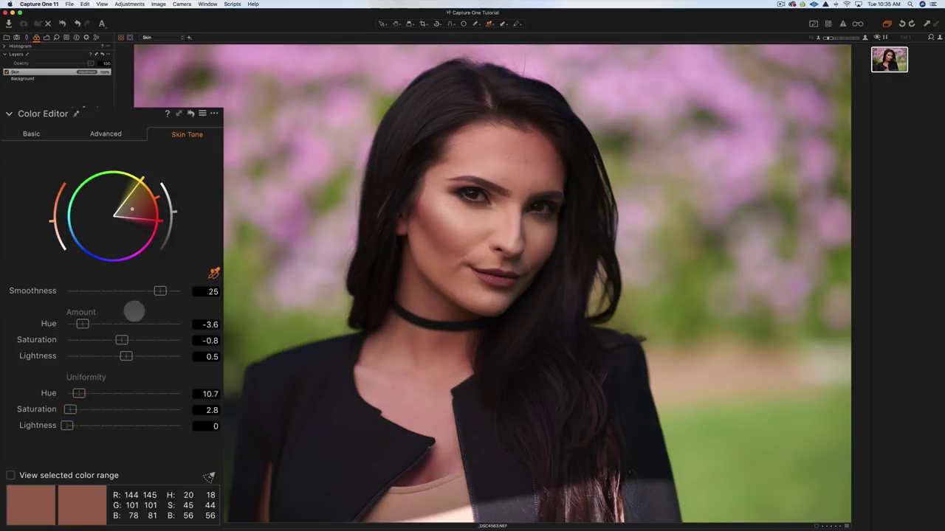
- Compare the portrait twice with and without the skin tone edit on the Skin layer
left_click(190, 113)
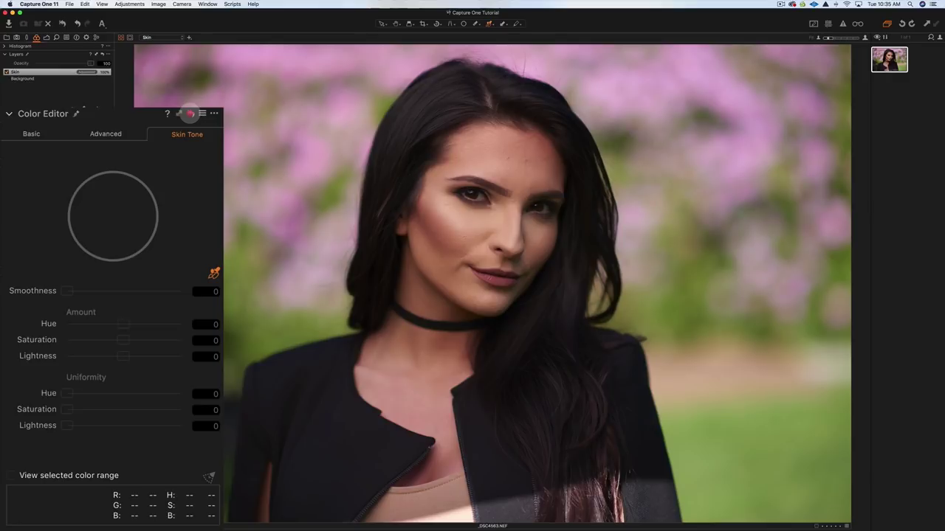
left_click(191, 113)
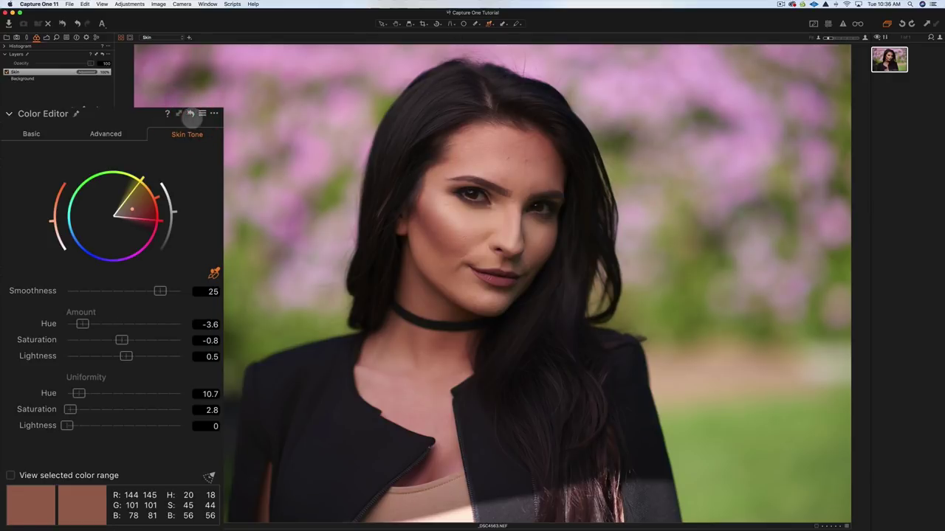
left_click(191, 113)
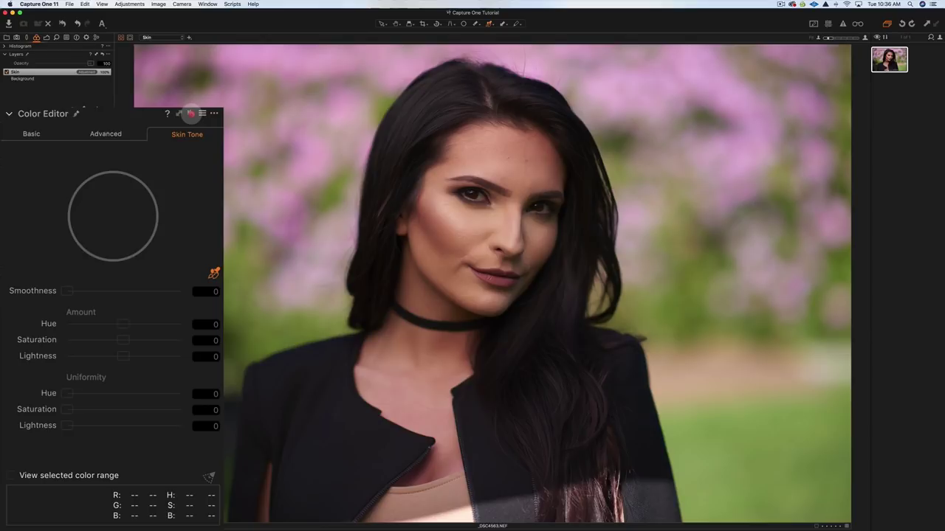
left_click(190, 113)
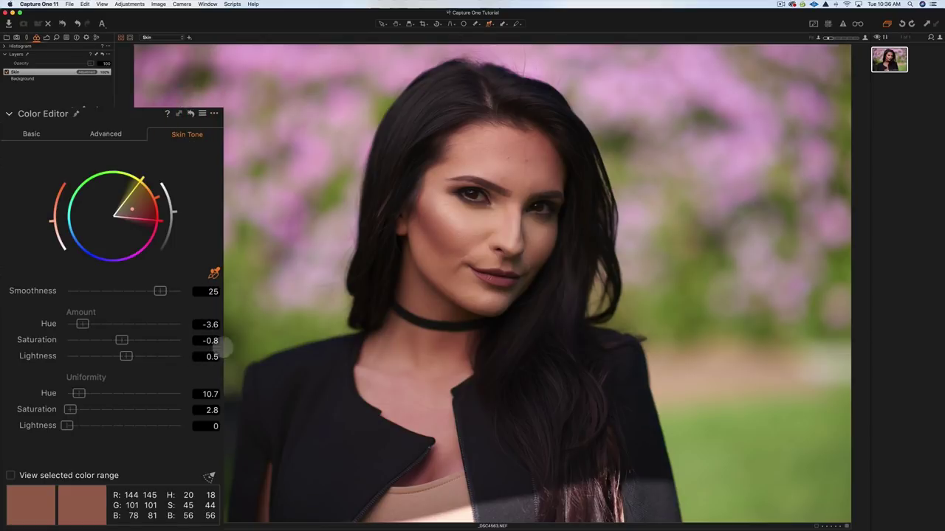
- Resample the skin tone from the forehead and compare the portrait without the skin tone edit
left_click(213, 272)
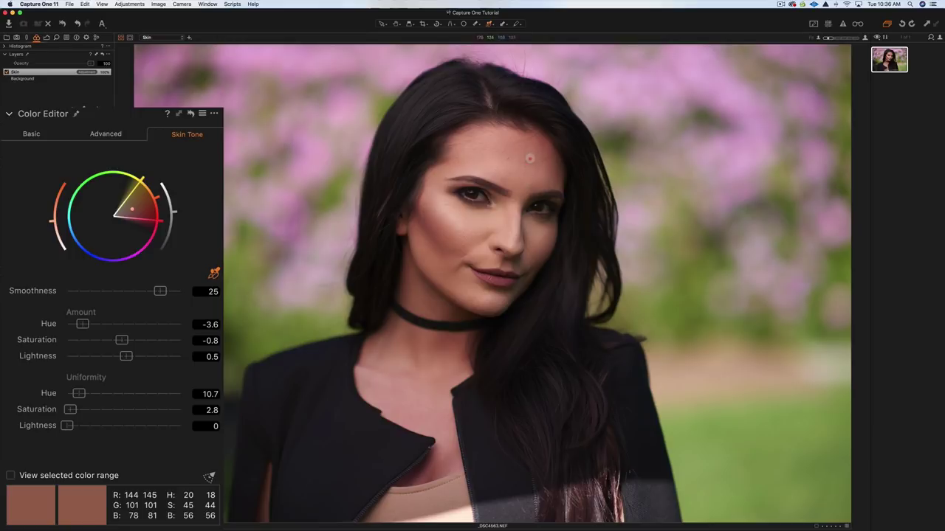
left_click(529, 158)
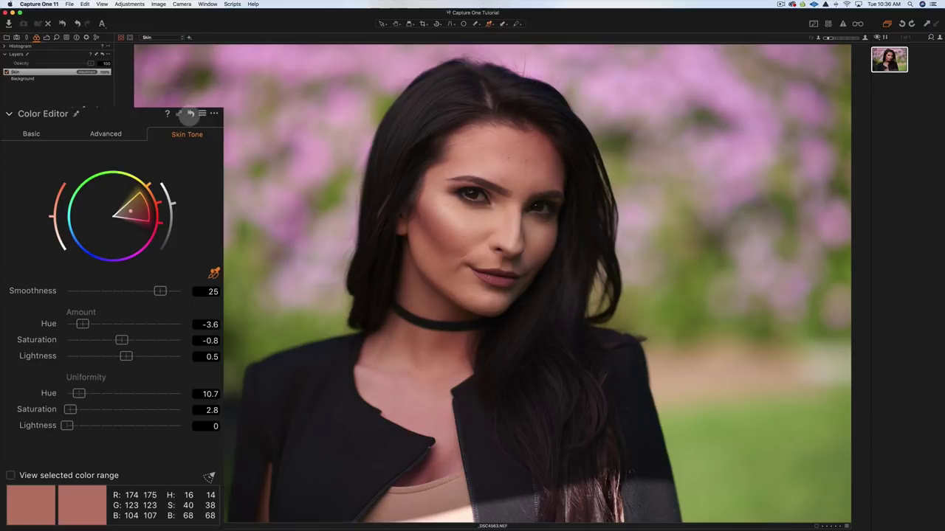
left_click(190, 113)
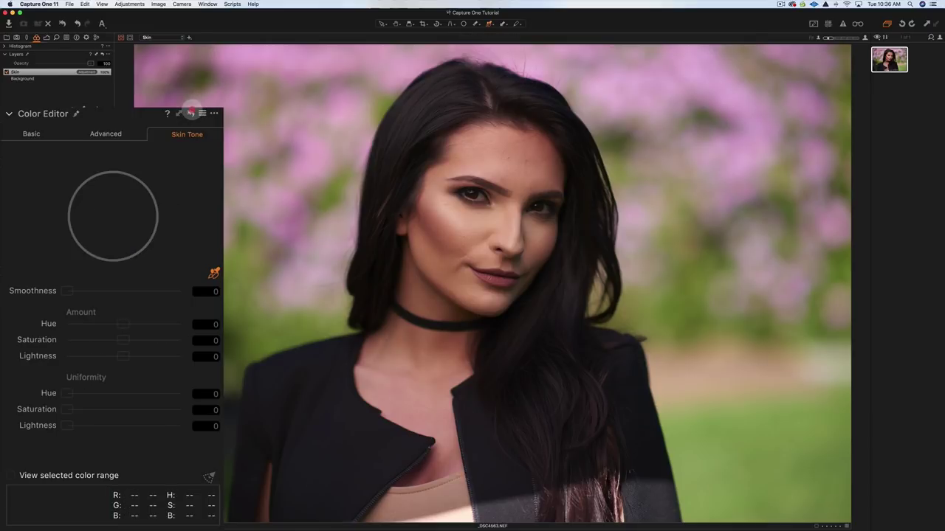
left_click(191, 113)
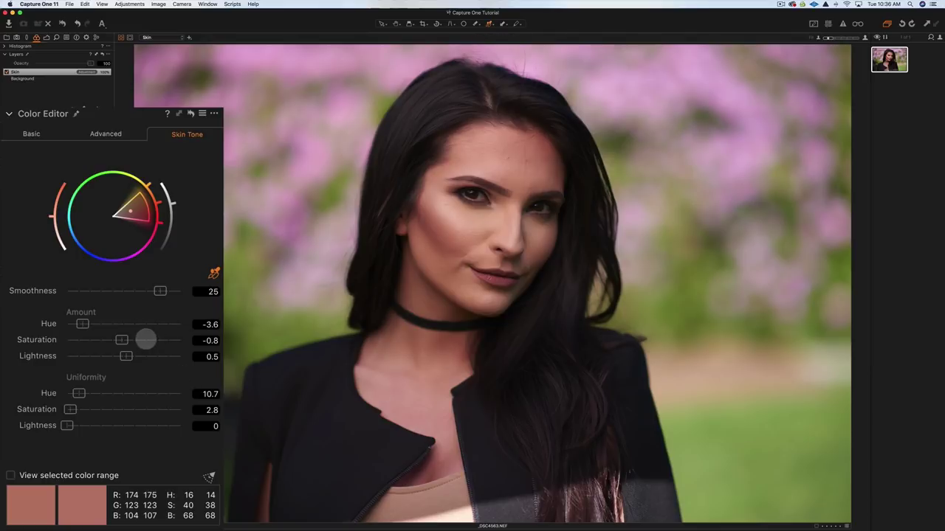
- Set Amount Hue to -3.1, Saturation to -1.7 and Lightness to 0, and Uniformity Hue to 15.9, comparing against the portrait without the edit
mouse_move(82, 323)
left_mouse_down()
mouse_move(135, 323)
mouse_move(101, 323)
left_mouse_up()
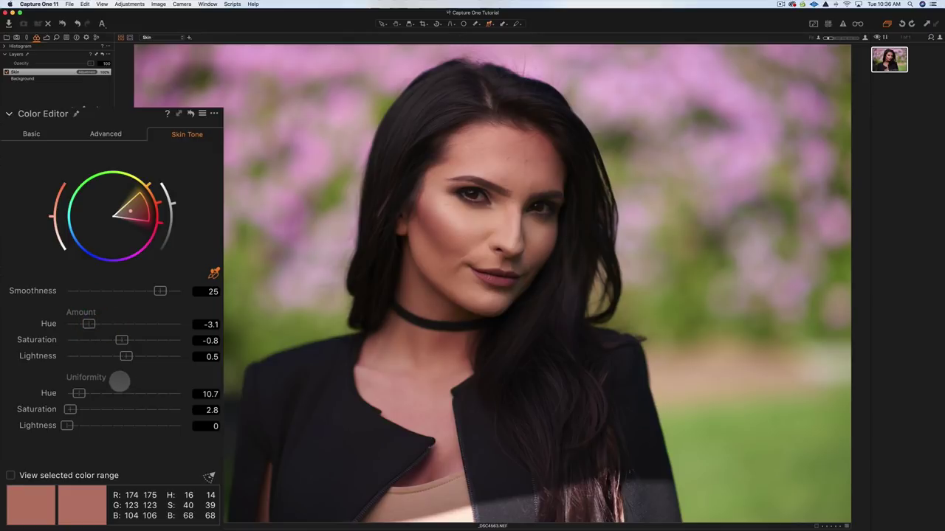
left_click_drag(121, 340, 120, 339)
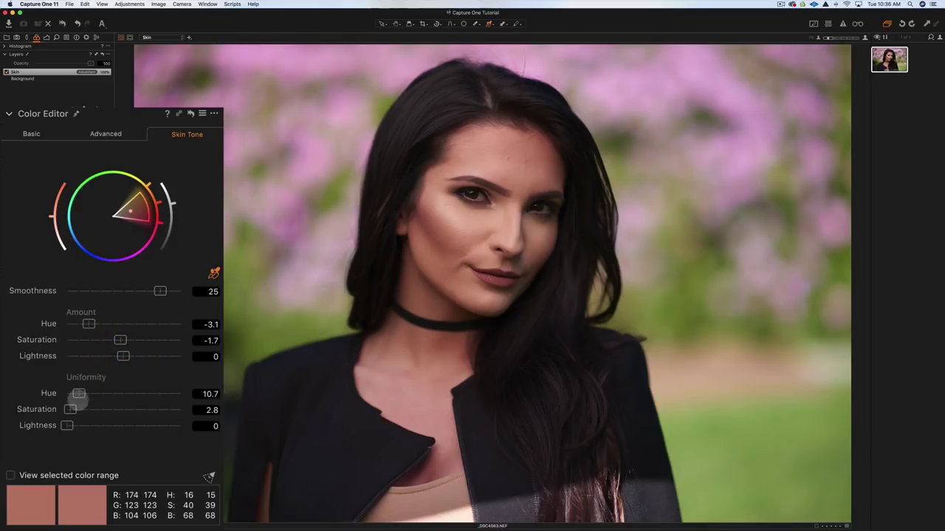
left_click_drag(78, 393, 110, 395)
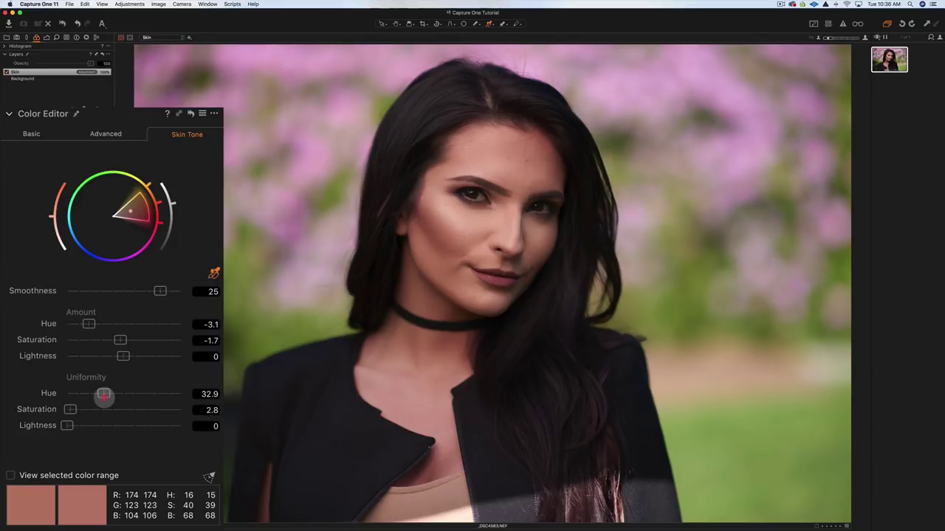
left_click_drag(102, 394, 97, 395)
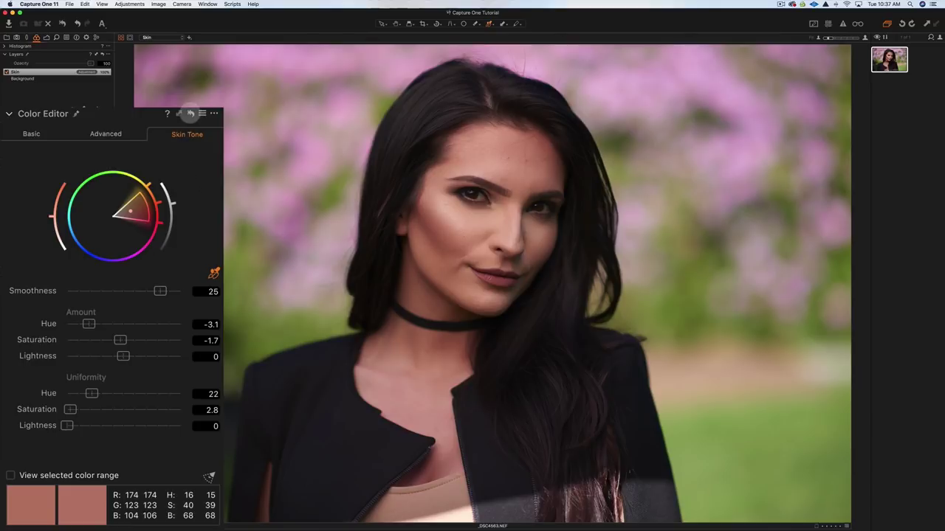
left_click(190, 113)
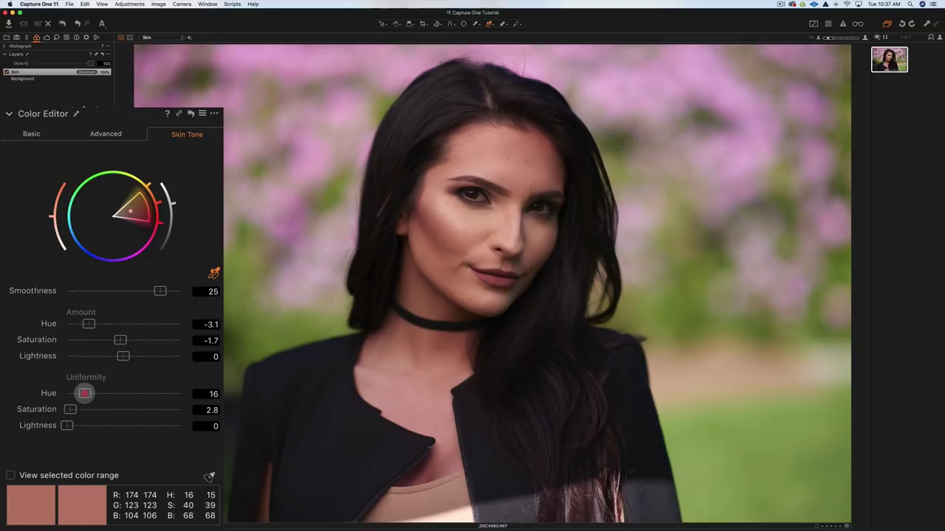
left_click_drag(85, 393, 84, 393)
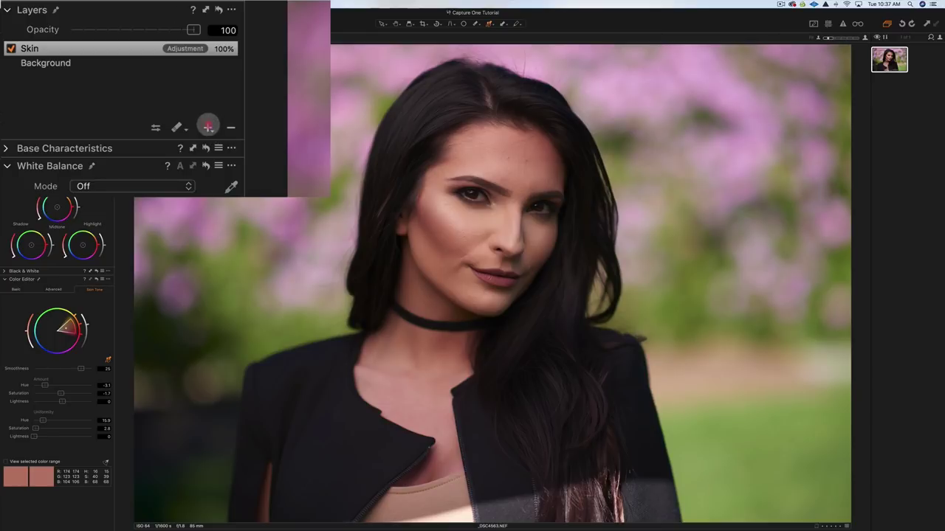
- Add a new empty layer and paint its mask with an enlarged brush over the background on the portrait's left side
left_click(208, 127)
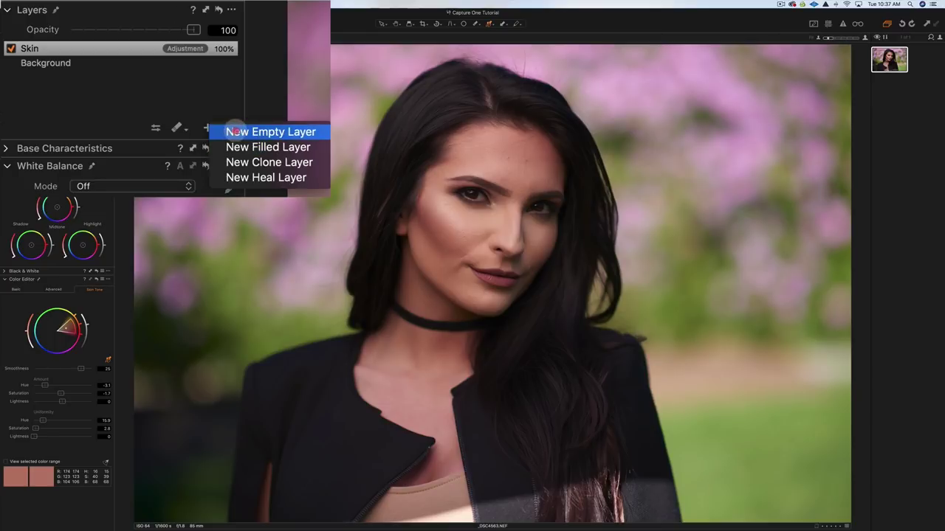
left_click(234, 132)
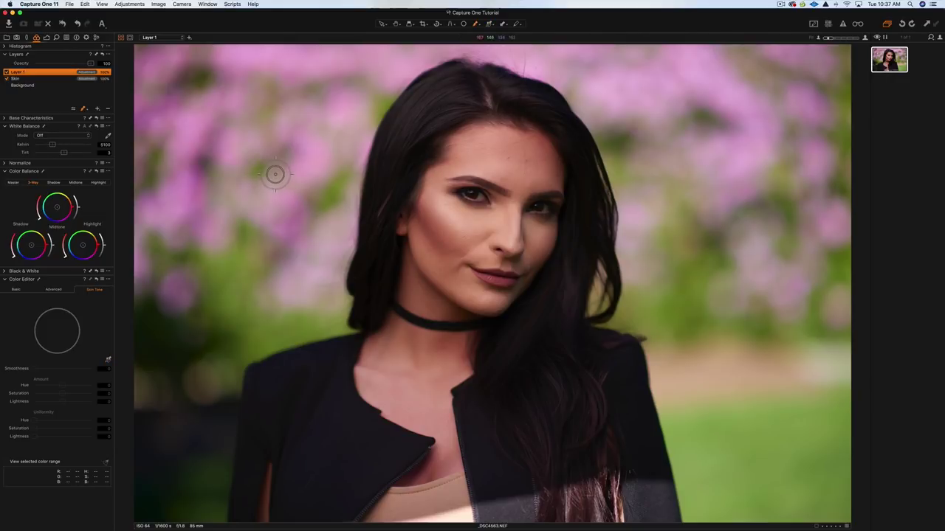
key("]")
key("]")
key("]")
key("]")
key("]")
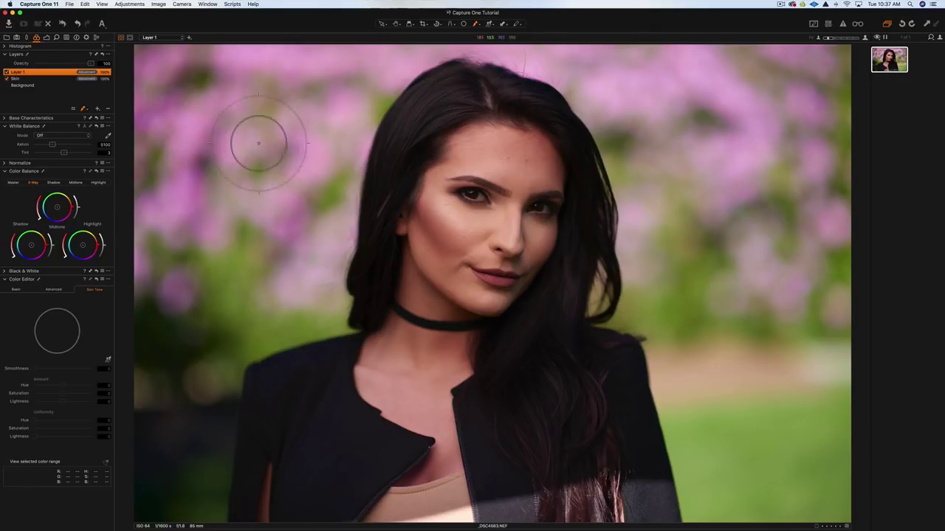
mouse_move(193, 74)
left_mouse_down()
mouse_move(163, 74)
mouse_move(131, 46)
mouse_move(290, 62)
mouse_move(376, 42)
mouse_move(365, 62)
mouse_move(389, 47)
mouse_move(301, 121)
mouse_move(257, 99)
mouse_move(169, 131)
mouse_move(147, 123)
mouse_move(137, 98)
mouse_move(159, 141)
mouse_move(159, 256)
mouse_move(199, 175)
mouse_move(221, 174)
mouse_move(241, 190)
mouse_move(271, 182)
mouse_move(301, 142)
mouse_move(338, 119)
mouse_move(340, 128)
mouse_move(313, 197)
mouse_move(305, 260)
mouse_move(281, 308)
mouse_move(211, 343)
mouse_move(250, 279)
mouse_move(166, 294)
mouse_move(164, 281)
mouse_move(149, 299)
mouse_move(162, 369)
mouse_move(185, 392)
mouse_move(197, 378)
mouse_move(178, 507)
mouse_move(142, 468)
mouse_move(111, 494)
left_mouse_up()
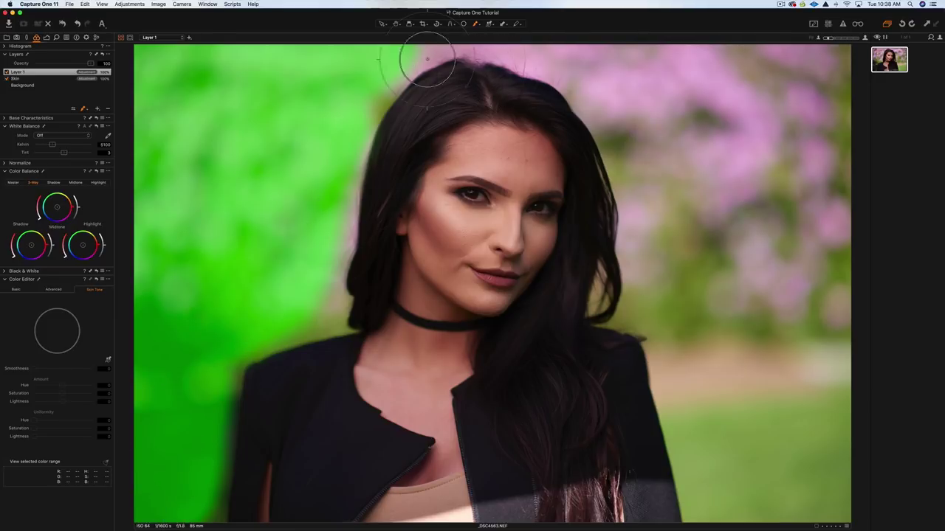
- Extend the mask with a larger brush over the background above and right of the woman, and closely around her hair
mouse_move(426, 59)
left_mouse_down()
mouse_move(413, 53)
mouse_move(430, 61)
mouse_move(422, 40)
mouse_move(591, 46)
mouse_move(618, 51)
mouse_move(644, 93)
left_mouse_up()
key("bracketright")
key("bracketright")
key("bracketright")
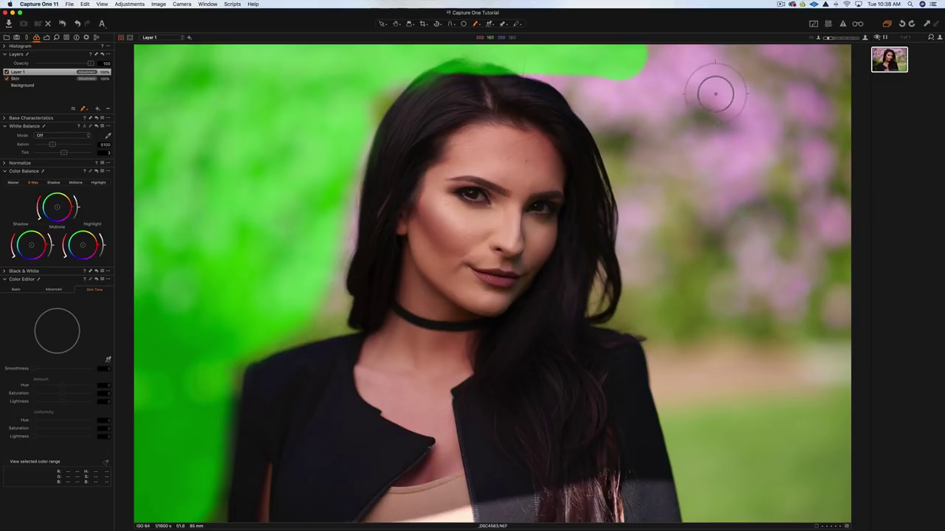
key("bracketright")
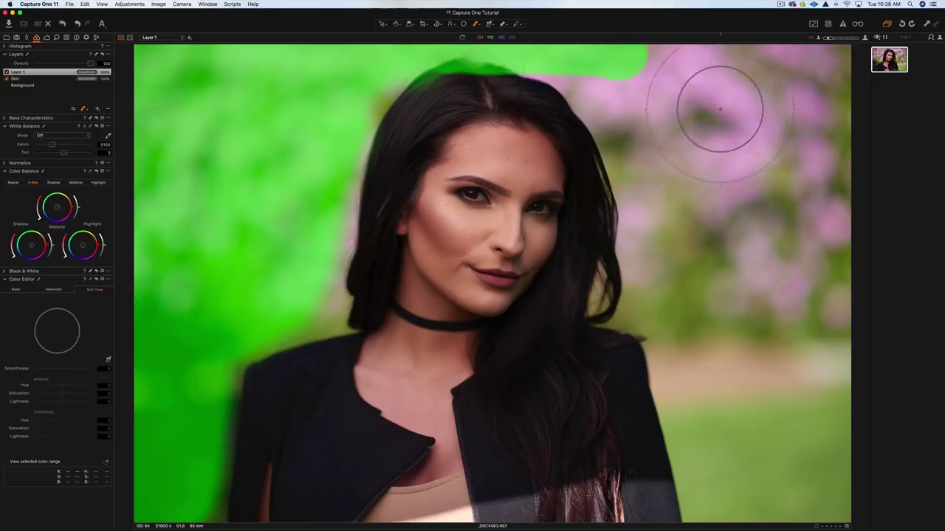
mouse_move(717, 109)
left_mouse_down()
mouse_move(666, 51)
mouse_move(638, 46)
mouse_move(667, 65)
mouse_move(726, 75)
mouse_move(749, 54)
mouse_move(790, 68)
mouse_move(829, 59)
mouse_move(806, 111)
mouse_move(829, 109)
mouse_move(833, 118)
mouse_move(808, 138)
mouse_move(760, 95)
mouse_move(708, 111)
mouse_move(640, 56)
mouse_move(747, 194)
mouse_move(781, 174)
mouse_move(800, 177)
mouse_move(830, 229)
mouse_move(814, 251)
mouse_move(841, 232)
mouse_move(828, 258)
mouse_move(843, 294)
mouse_move(829, 314)
mouse_move(775, 272)
mouse_move(744, 219)
mouse_move(731, 225)
mouse_move(725, 290)
mouse_move(771, 348)
mouse_move(835, 373)
mouse_move(842, 515)
mouse_move(849, 381)
mouse_move(830, 298)
mouse_move(793, 295)
mouse_move(763, 354)
mouse_move(744, 365)
mouse_move(721, 355)
mouse_move(739, 510)
mouse_move(774, 505)
mouse_move(730, 330)
mouse_move(723, 344)
mouse_move(704, 329)
mouse_move(695, 223)
mouse_move(670, 127)
mouse_move(652, 93)
mouse_move(595, 41)
mouse_move(567, 30)
left_mouse_up()
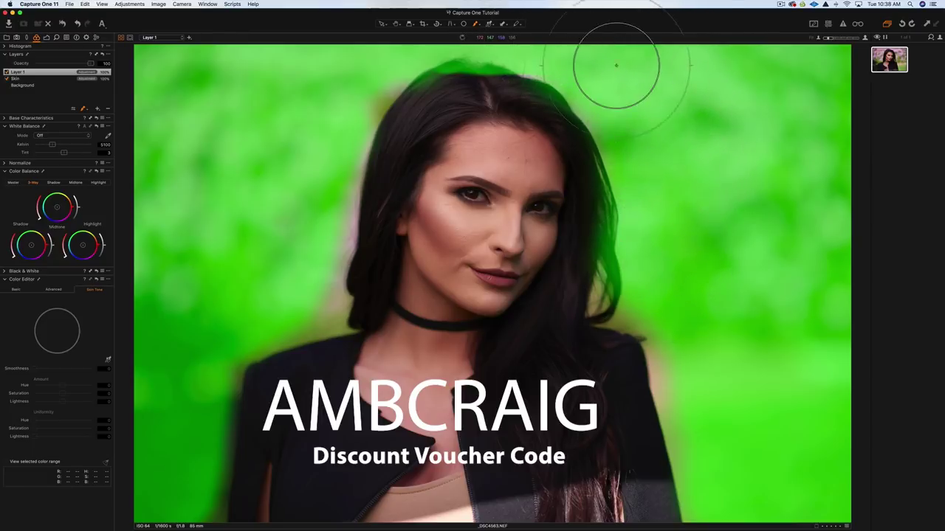
mouse_move(539, 54)
left_mouse_down()
mouse_move(481, 42)
mouse_move(369, 74)
left_mouse_up()
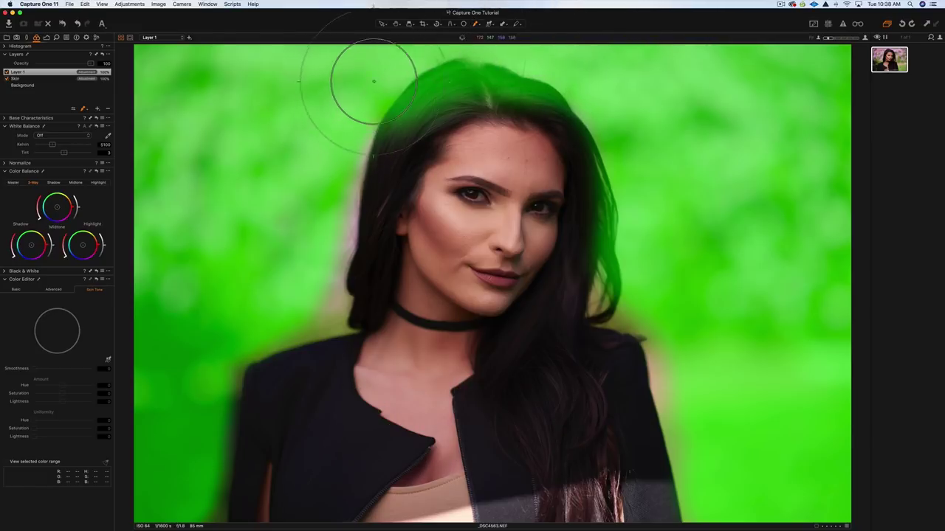
mouse_move(343, 197)
left_mouse_down()
mouse_move(327, 270)
mouse_move(302, 302)
left_mouse_up()
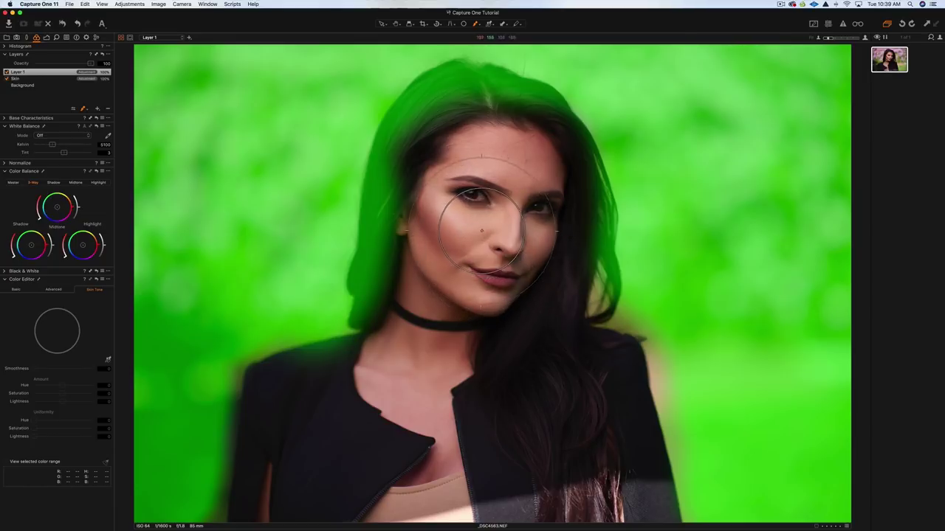
- Increase the hardness in the brush settings and erase the mask spill from the woman's hair and both sides of her jacket
right_click(483, 214)
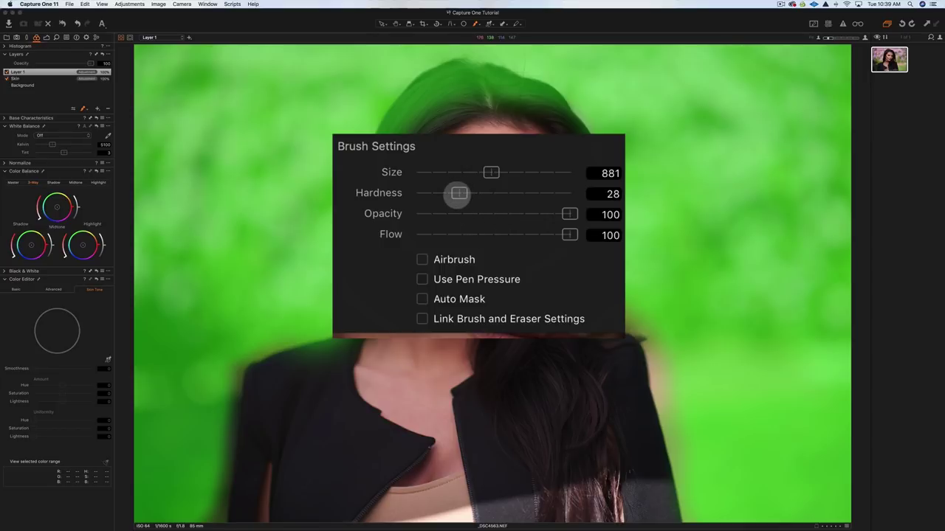
mouse_move(459, 193)
left_mouse_down()
mouse_move(448, 192)
mouse_move(504, 193)
left_mouse_up()
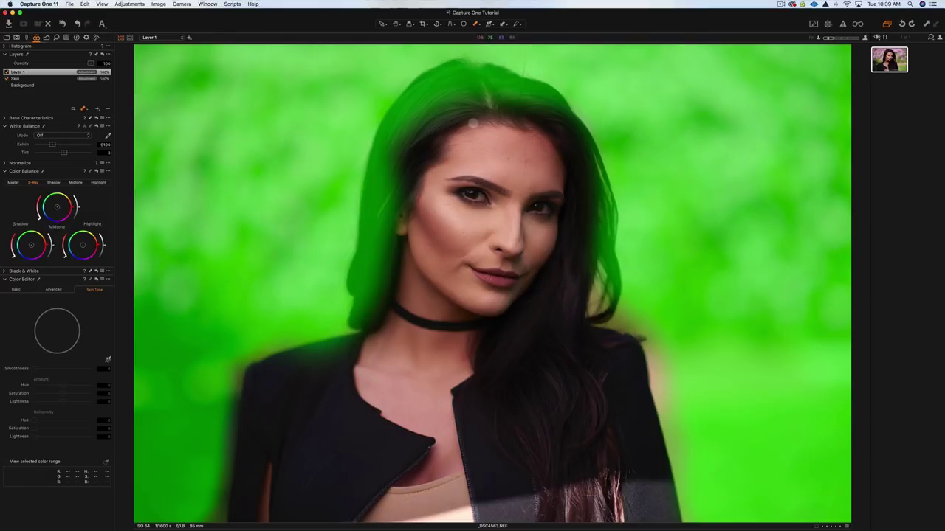
left_click(474, 81)
mouse_move(457, 85)
left_mouse_down()
mouse_move(474, 65)
mouse_move(484, 97)
left_mouse_up()
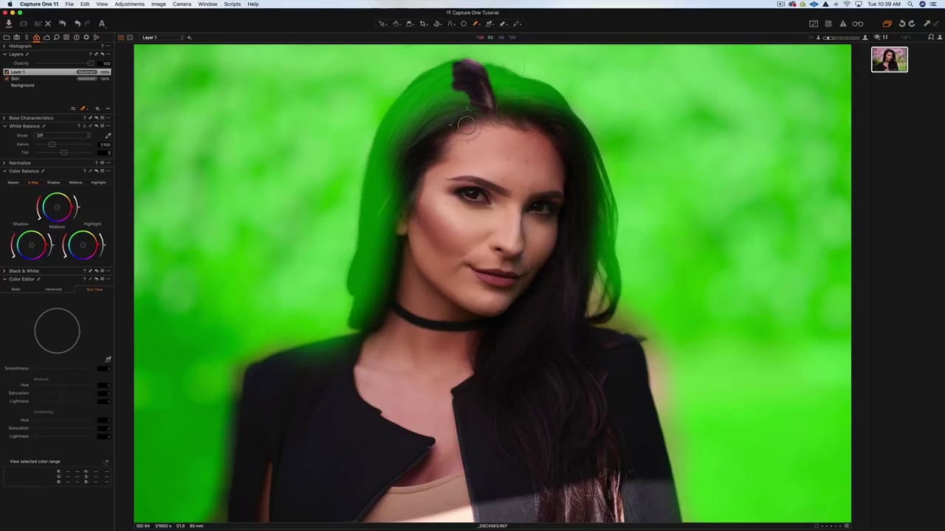
mouse_move(443, 102)
left_mouse_down()
mouse_move(448, 71)
mouse_move(407, 98)
mouse_move(388, 130)
mouse_move(351, 338)
mouse_move(365, 296)
mouse_move(372, 319)
mouse_move(393, 192)
mouse_move(379, 221)
mouse_move(415, 116)
mouse_move(430, 96)
mouse_move(419, 111)
mouse_move(437, 121)
mouse_move(428, 134)
mouse_move(483, 69)
mouse_move(562, 96)
mouse_move(578, 118)
mouse_move(611, 213)
mouse_move(604, 328)
mouse_move(592, 260)
mouse_move(598, 189)
mouse_move(579, 140)
mouse_move(552, 108)
mouse_move(521, 92)
mouse_move(467, 90)
mouse_move(536, 125)
left_mouse_up()
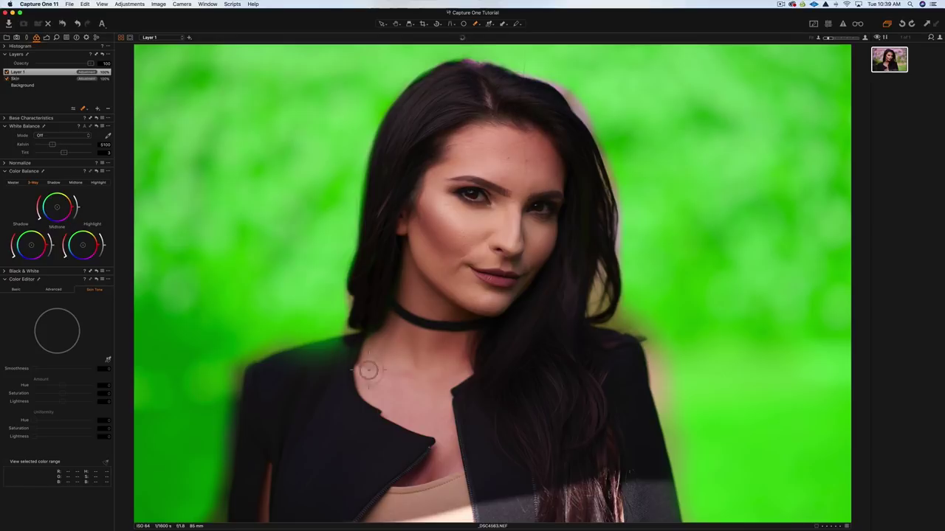
mouse_move(342, 350)
left_mouse_down()
mouse_move(325, 349)
mouse_move(348, 341)
mouse_move(255, 376)
mouse_move(322, 369)
mouse_move(253, 399)
mouse_move(234, 511)
left_mouse_up()
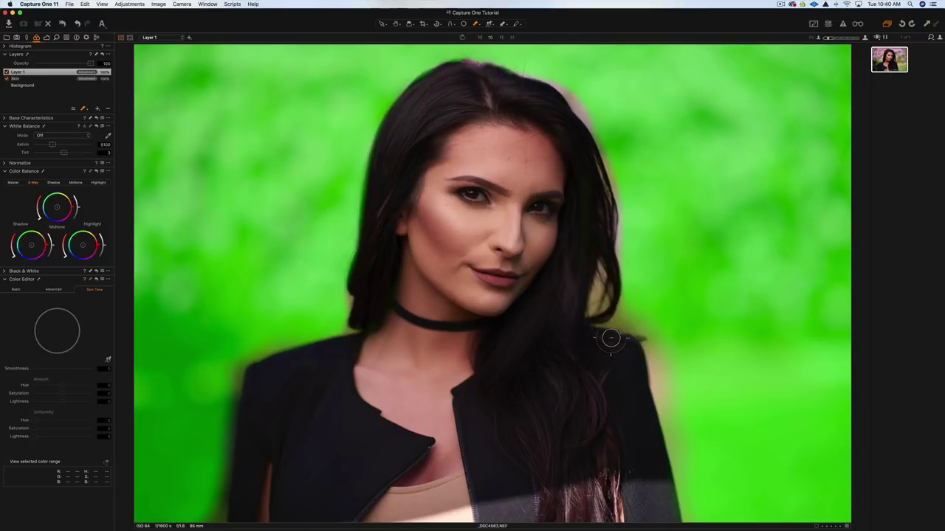
left_click_drag(632, 341, 682, 525)
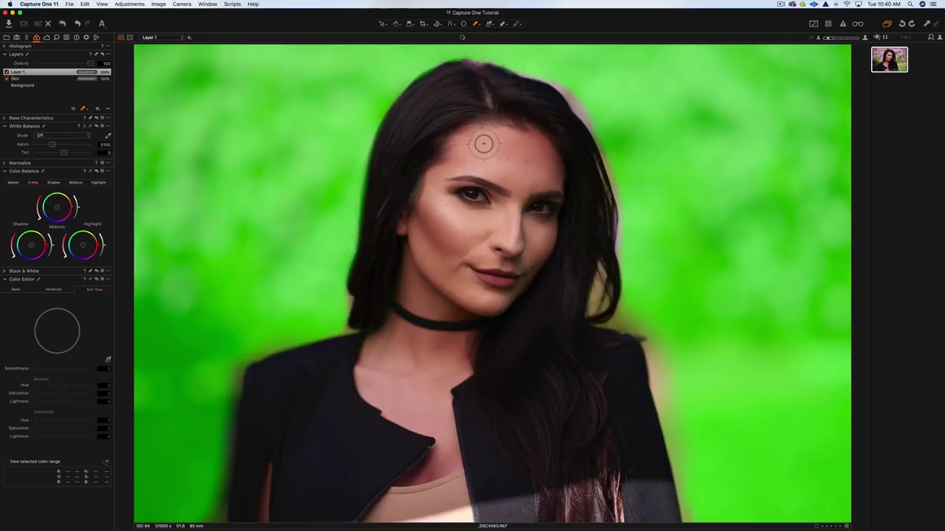
- Hide the mask overlay and rename the new layer as background
key("m")
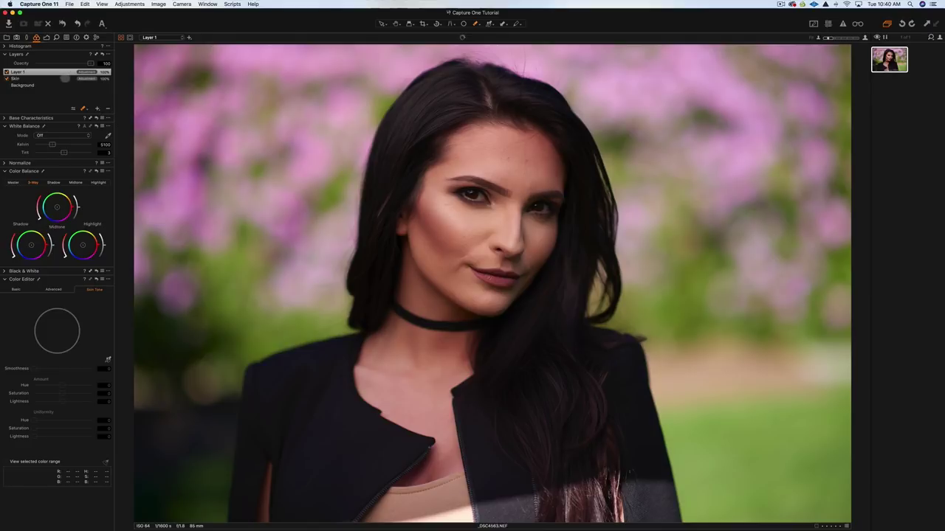
double_click(17, 72)
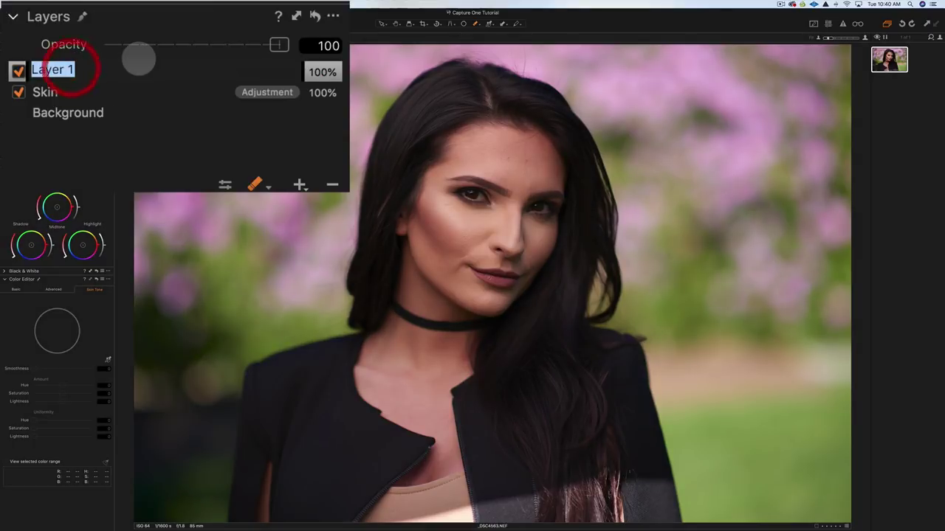
type("background")
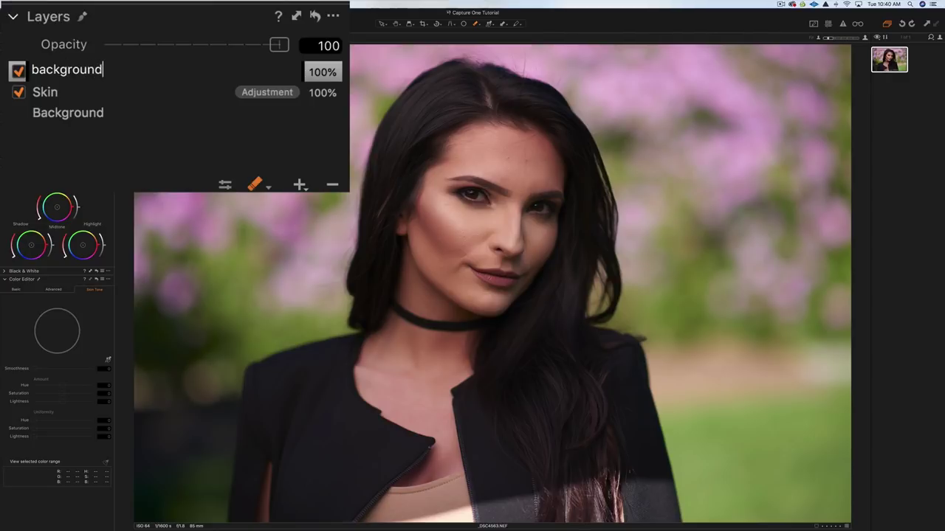
key("Return")
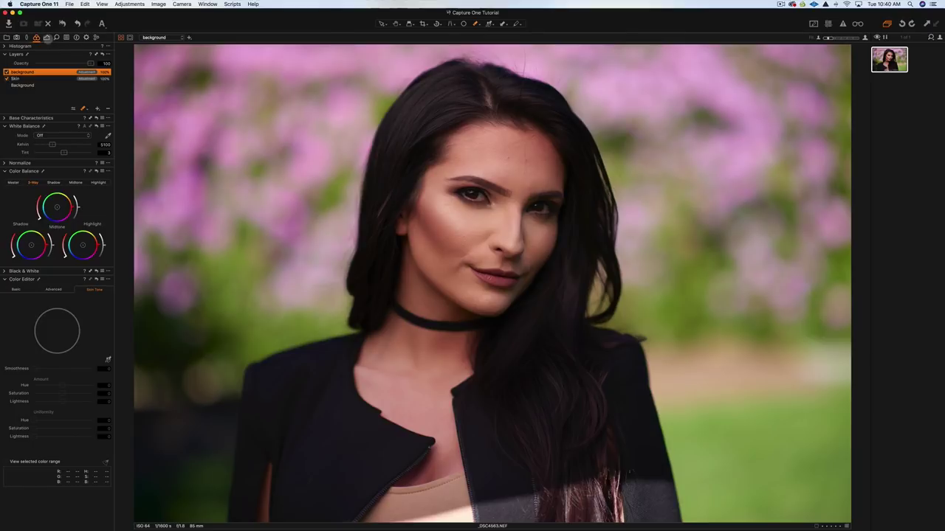
- Darken the masked background by setting the layer's Exposure to -1.17
left_click(47, 37)
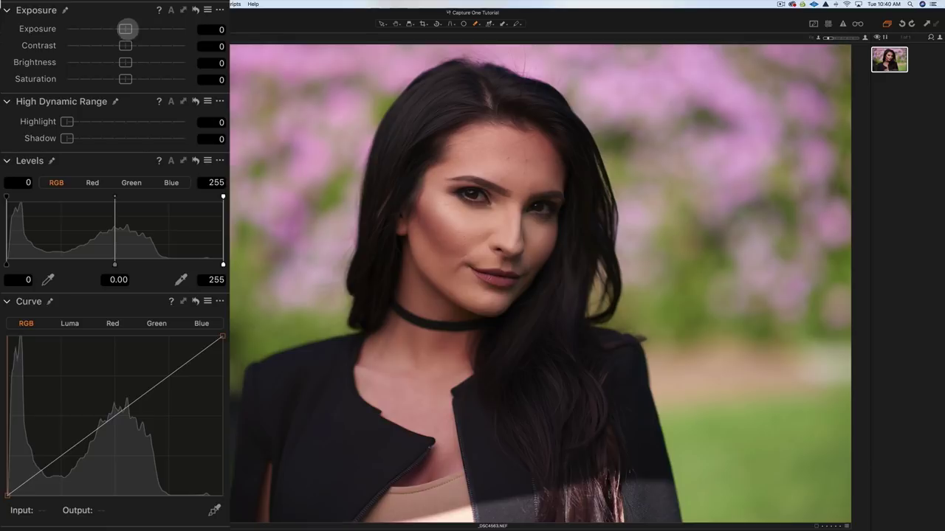
left_click_drag(122, 28, 107, 28)
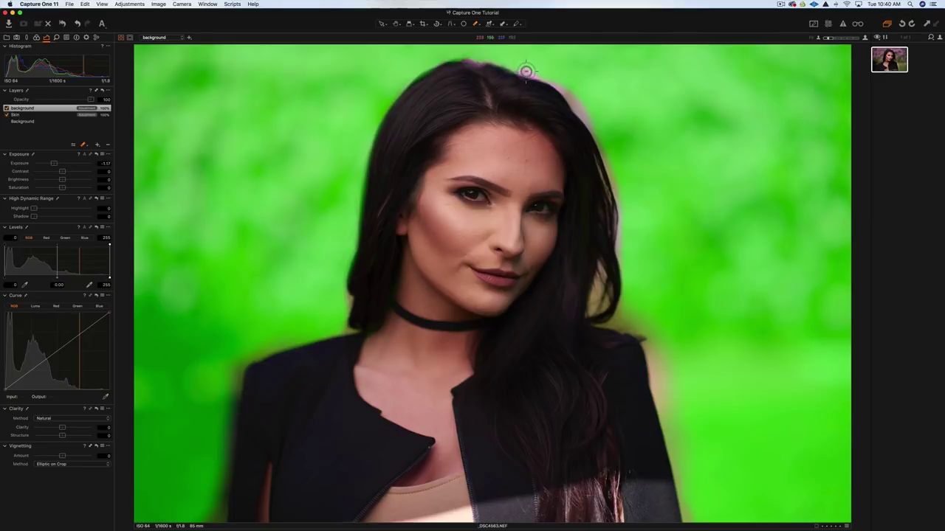
- Extend the background mask right up to the top and sides of the woman's hair and along the jacket edges
left_click_drag(526, 72, 541, 77)
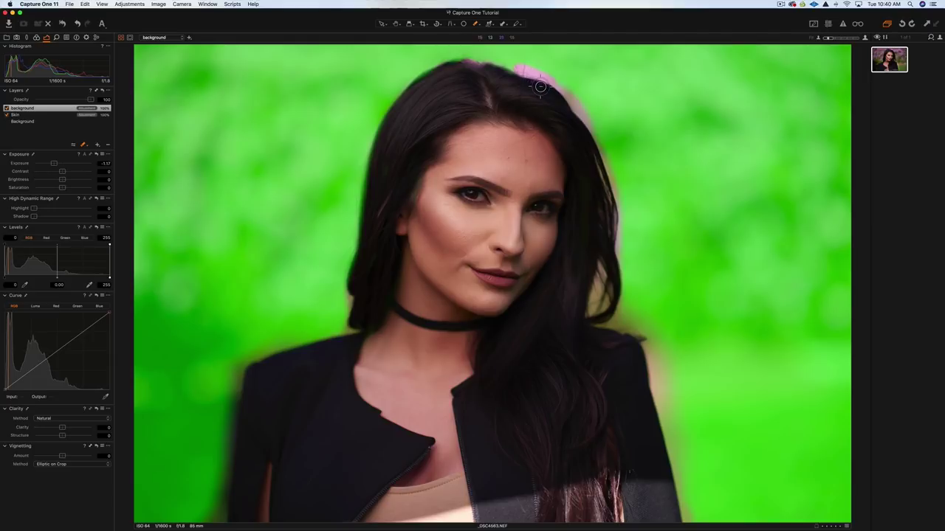
mouse_move(523, 67)
left_mouse_down()
mouse_move(597, 129)
mouse_move(618, 180)
mouse_move(620, 254)
mouse_move(606, 302)
mouse_move(652, 338)
mouse_move(660, 398)
mouse_move(704, 520)
mouse_move(676, 474)
mouse_move(689, 518)
mouse_move(685, 474)
mouse_move(657, 468)
mouse_move(673, 494)
left_mouse_up()
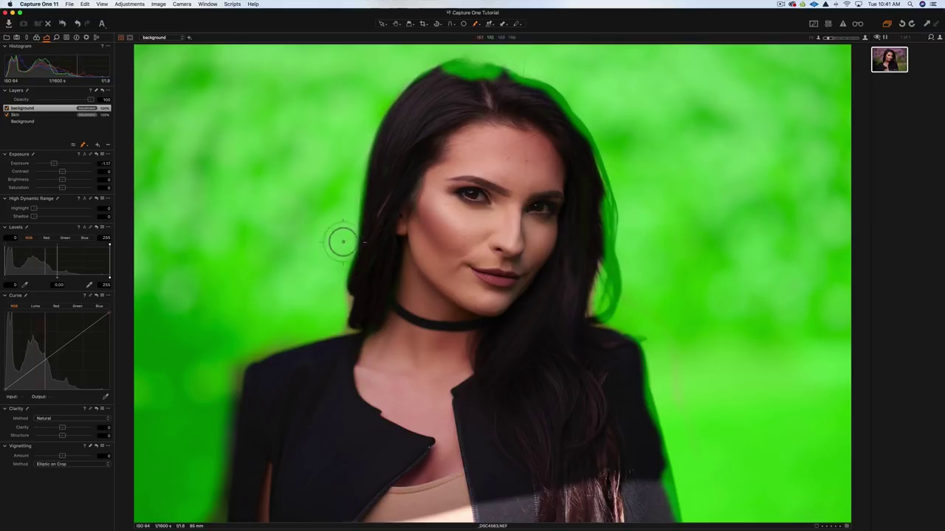
mouse_move(344, 285)
left_mouse_down()
mouse_move(354, 329)
mouse_move(299, 352)
left_mouse_up()
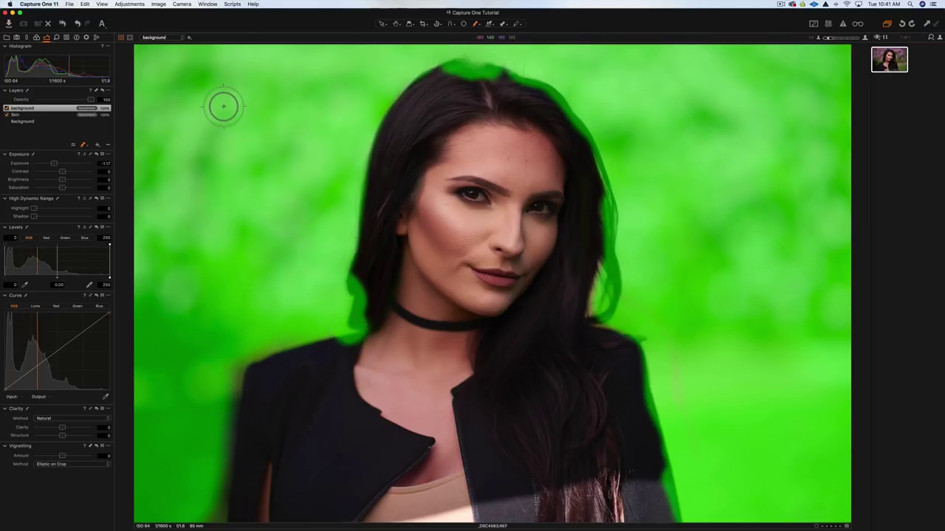
- Refine the background layer's mask with a radius of 285
right_click(49, 108)
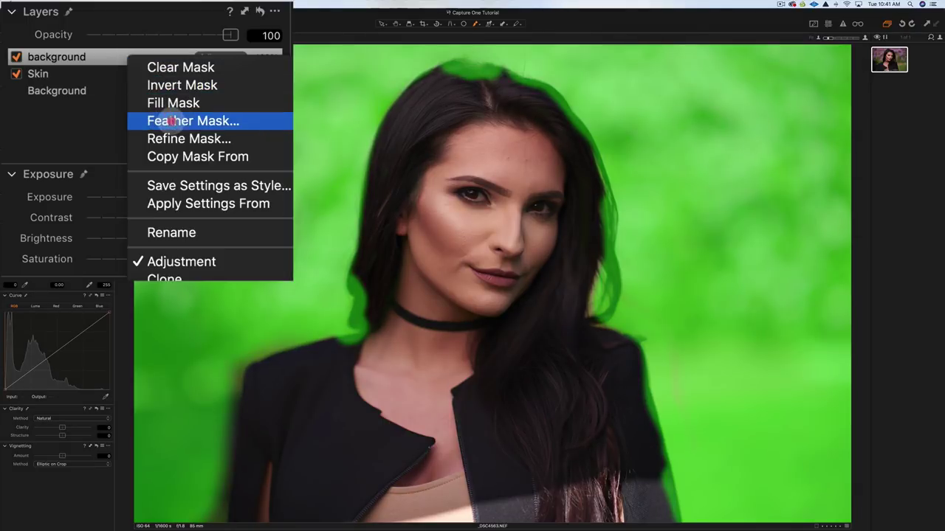
left_click(171, 139)
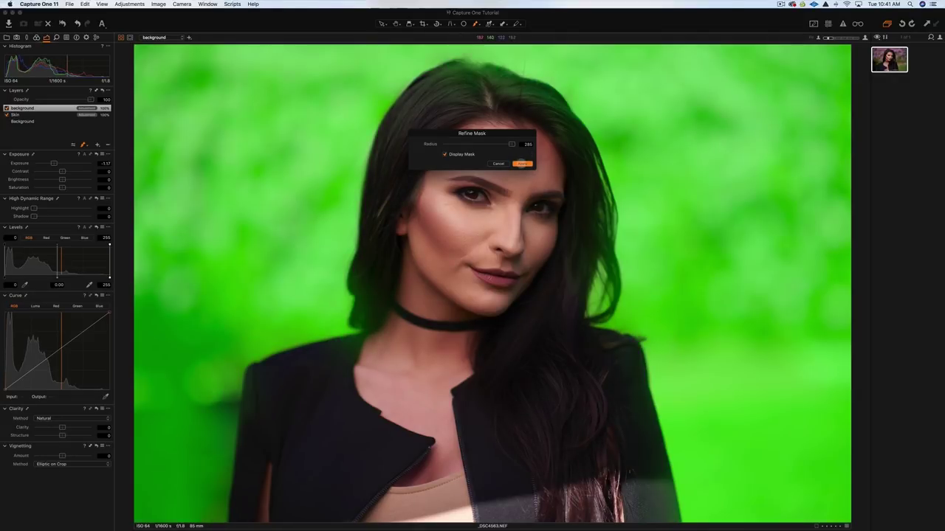
left_click(522, 164)
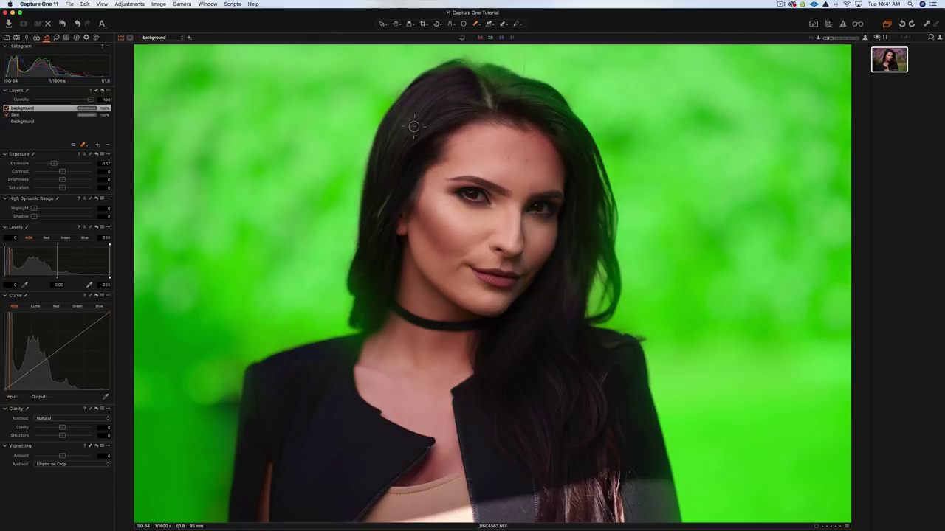
- Erase the remaining mask spill from the woman's hair on both sides and from her neck and jacket shoulder
mouse_move(388, 131)
left_mouse_down()
mouse_move(373, 161)
mouse_move(378, 224)
left_mouse_up()
mouse_move(365, 264)
left_mouse_down()
mouse_move(358, 320)
mouse_move(381, 281)
left_mouse_up()
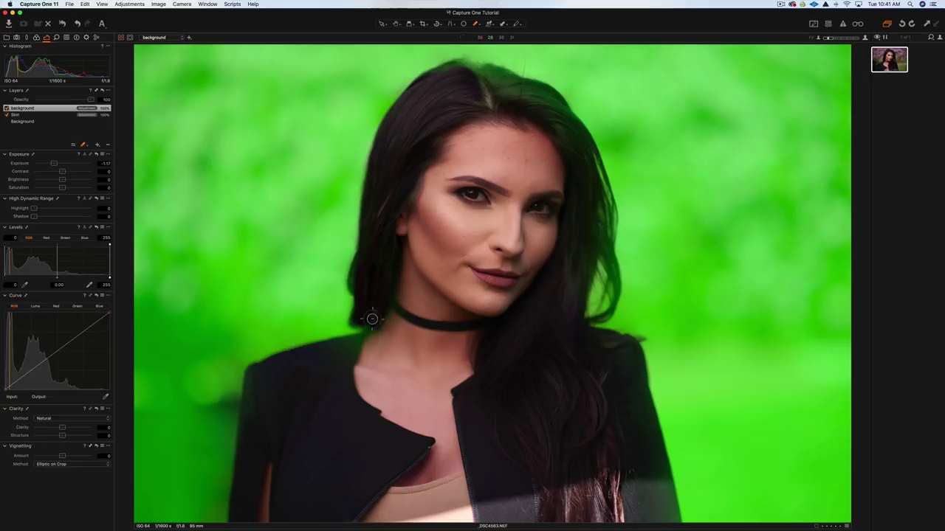
left_click_drag(372, 319, 382, 328)
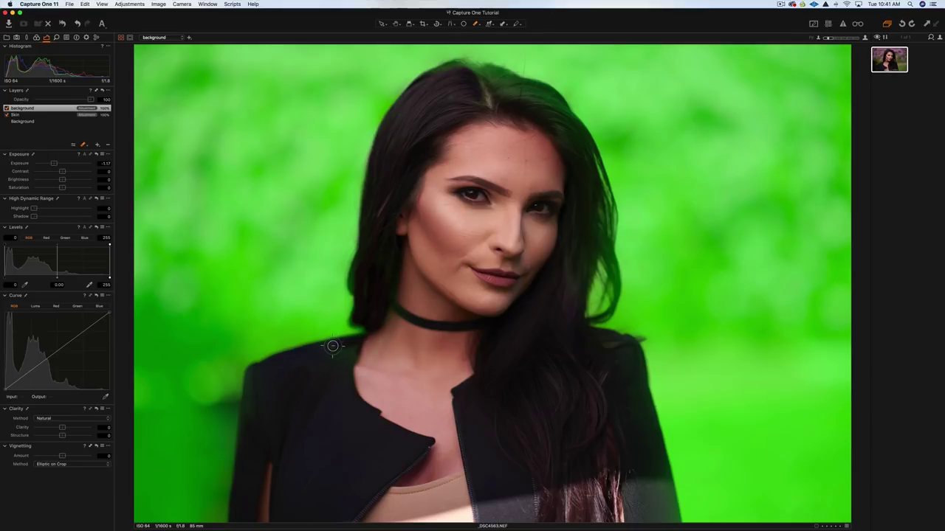
left_click_drag(345, 366, 323, 349)
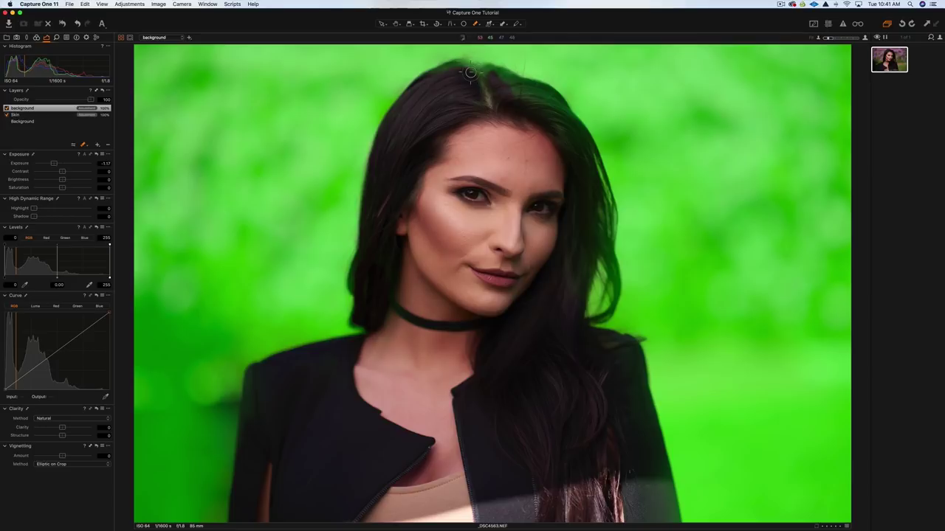
mouse_move(540, 91)
left_mouse_down()
mouse_move(579, 162)
mouse_move(546, 112)
left_mouse_up()
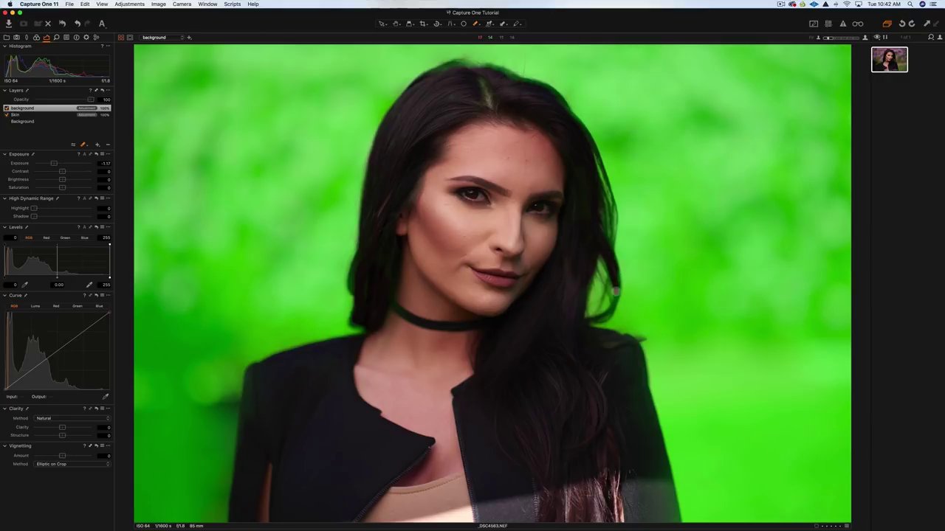
left_click_drag(582, 326, 588, 337)
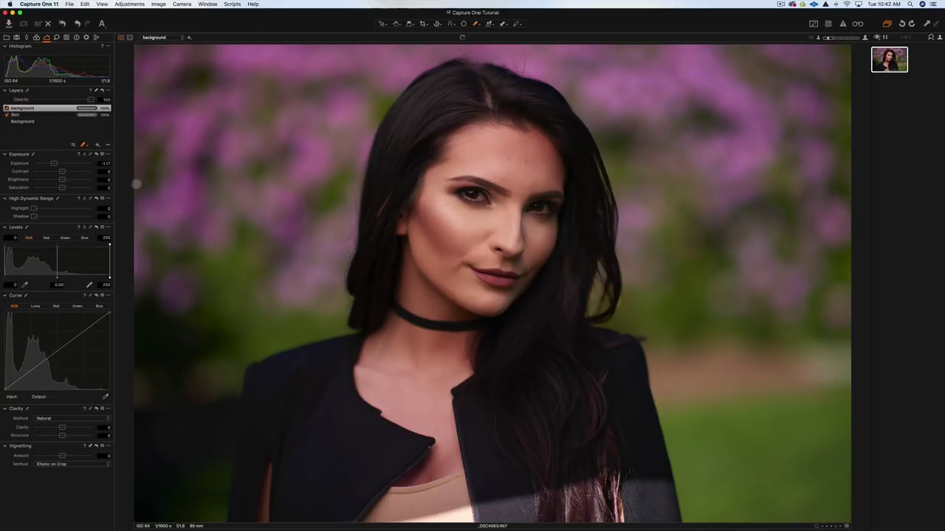
- Set the background layer's Exposure to 0
left_click_drag(52, 162, 59, 161)
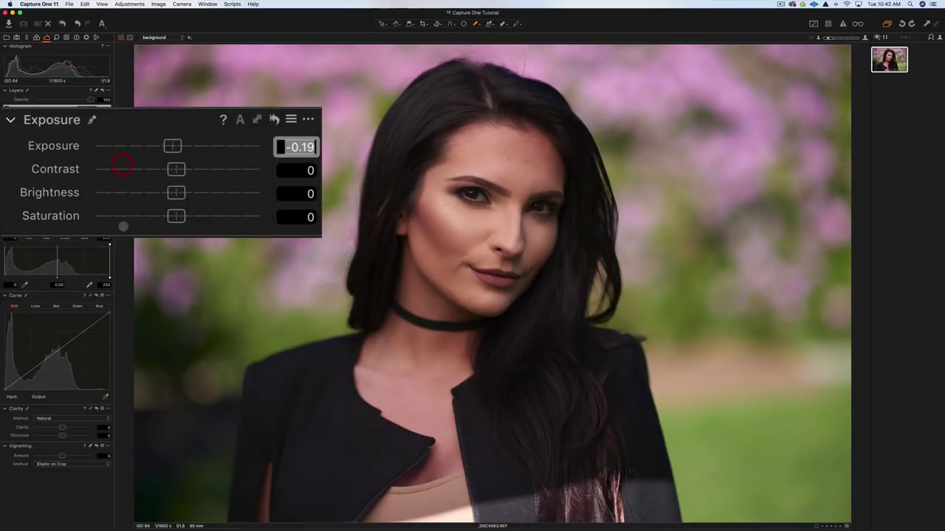
type("0")
key("Return")
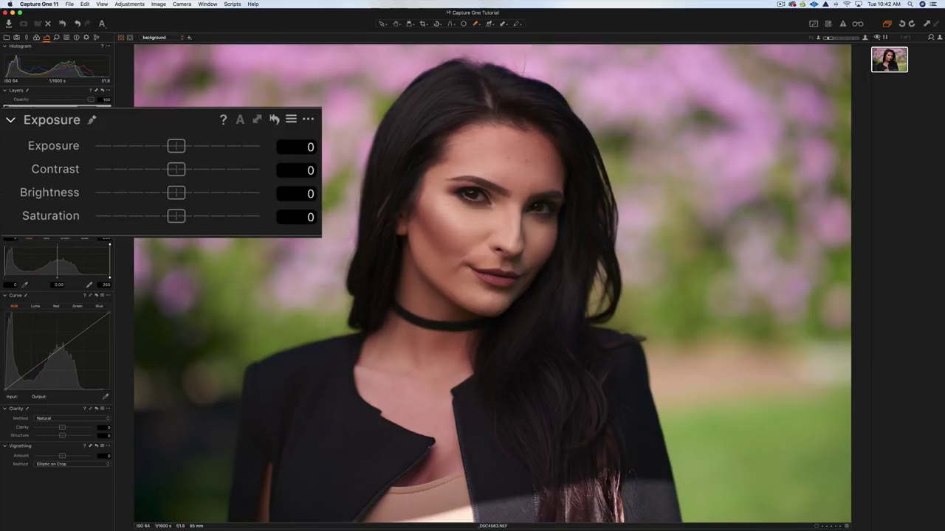
- Try a Brightness of -13 and a lowered shadow point on the Luma curve for the background, reverting both
left_click_drag(176, 193, 156, 193)
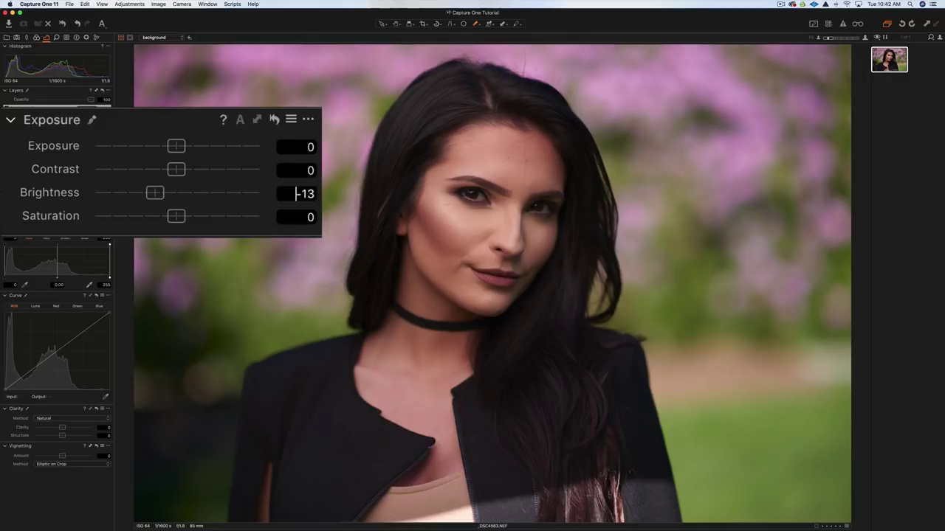
left_click(296, 193)
type("0")
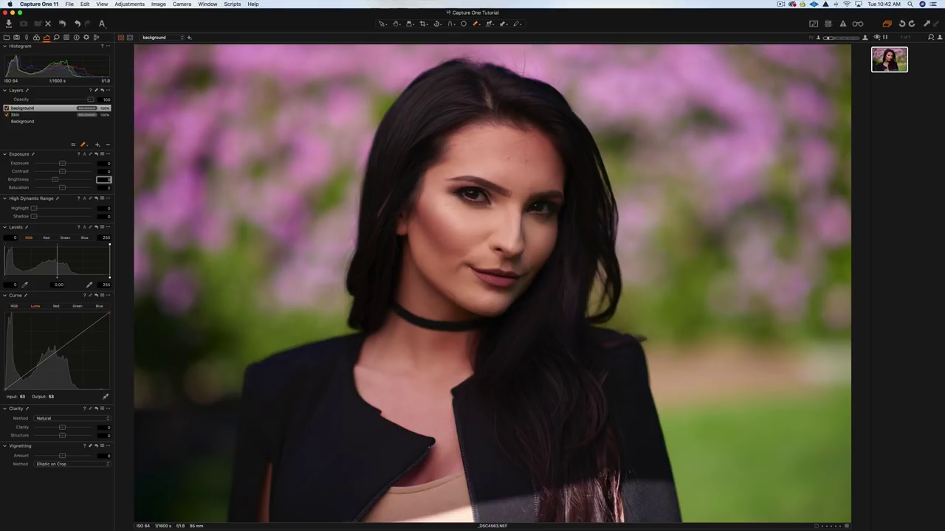
left_click_drag(31, 371, 31, 375)
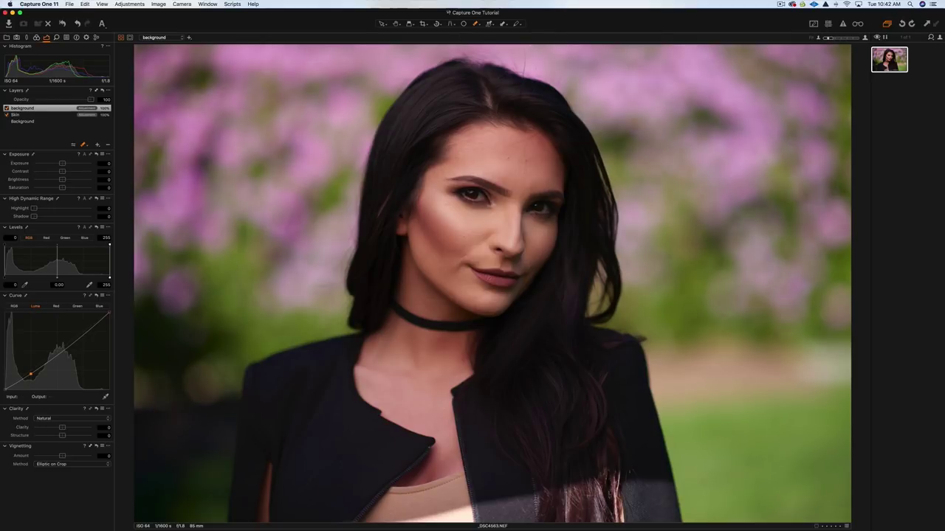
key("super+z")
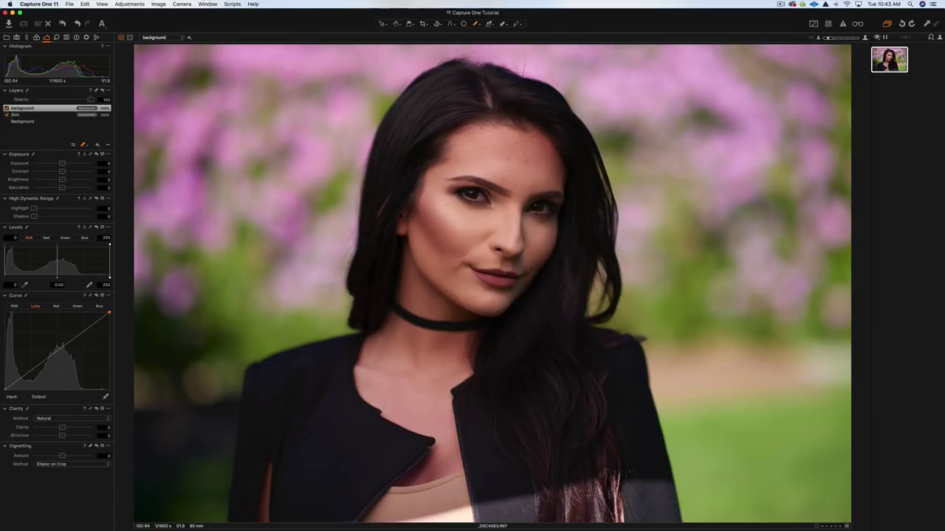
- Lower the background layer's Brightness to -15, compare it with the reset value, and settle on -12
mouse_move(62, 179)
left_mouse_down()
mouse_move(35, 179)
mouse_move(53, 179)
left_mouse_up()
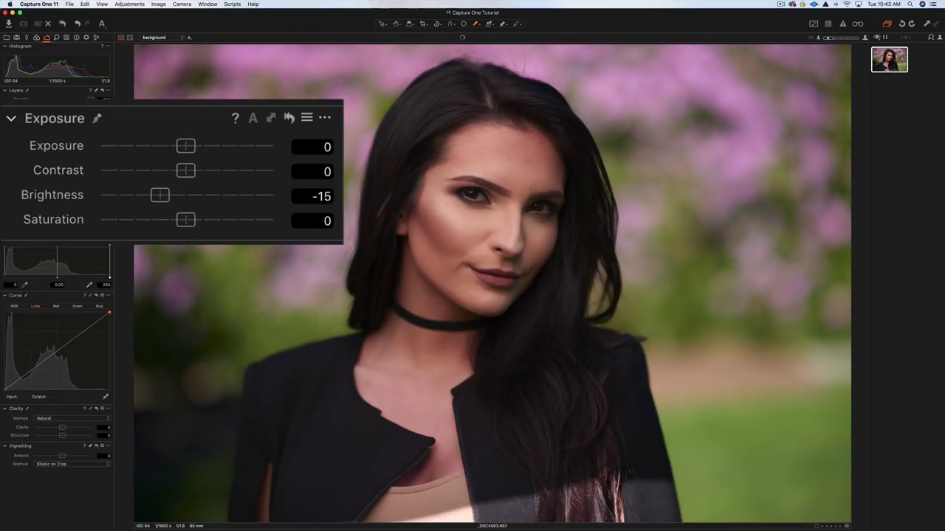
double_click(54, 180)
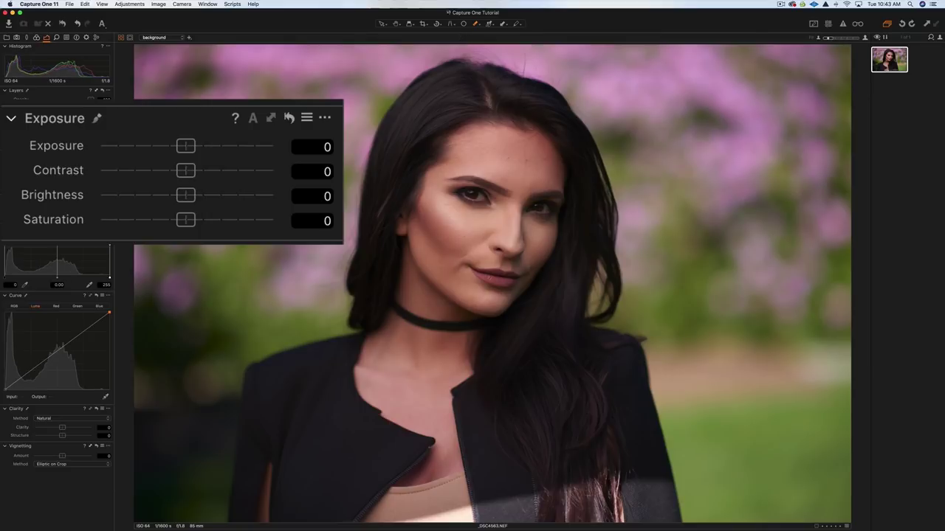
key("super+z")
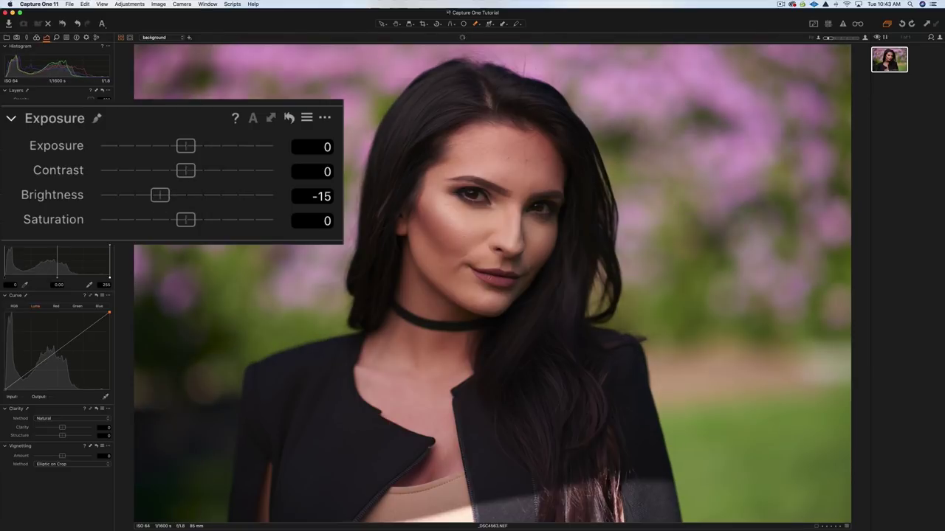
key("super+shift+z")
key("super+z")
key("Up")
key("Up")
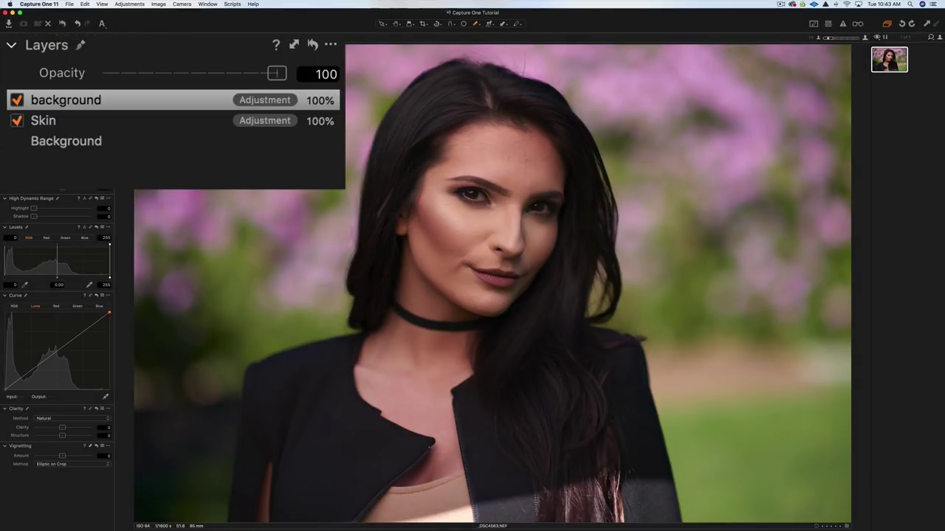
- Switch the background layer off and on twice to compare the photo with and without its darkening
left_click(17, 100)
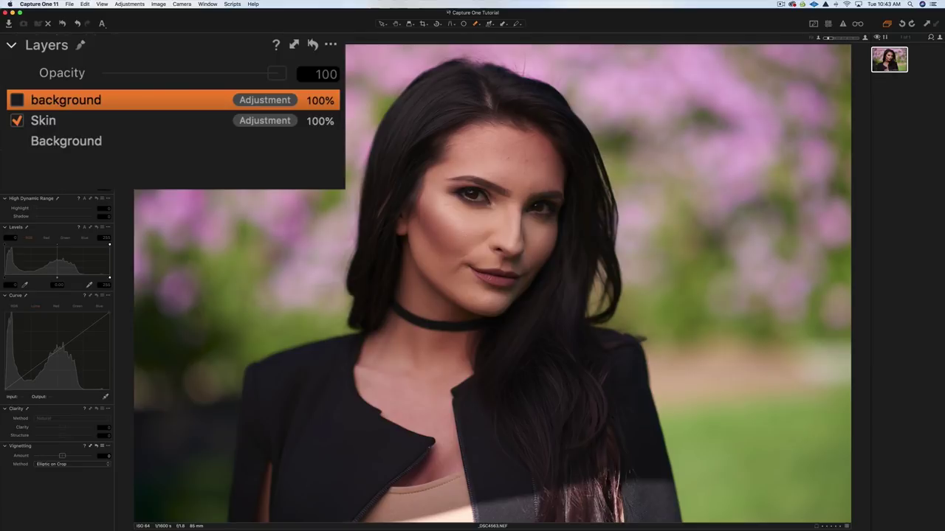
left_click(16, 99)
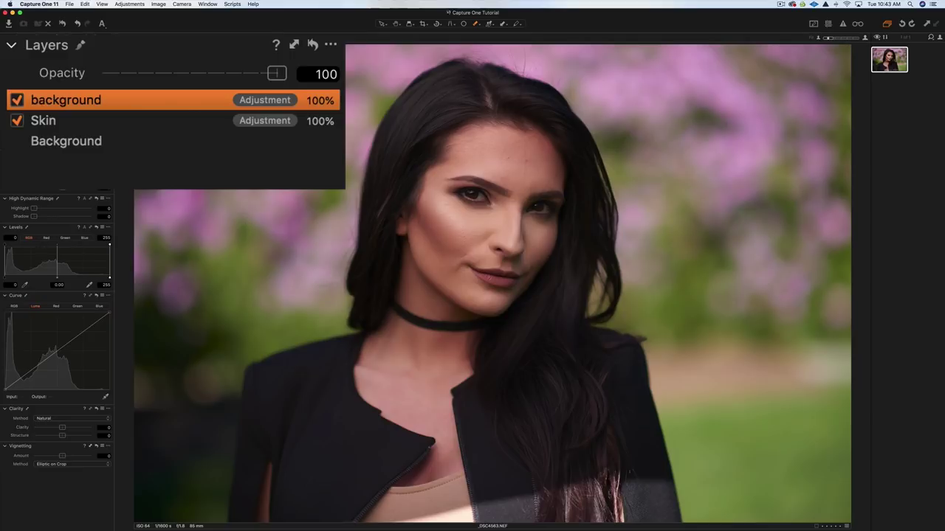
mouse_move(277, 73)
left_mouse_down()
mouse_move(174, 74)
mouse_move(277, 73)
left_mouse_up()
left_click(16, 99)
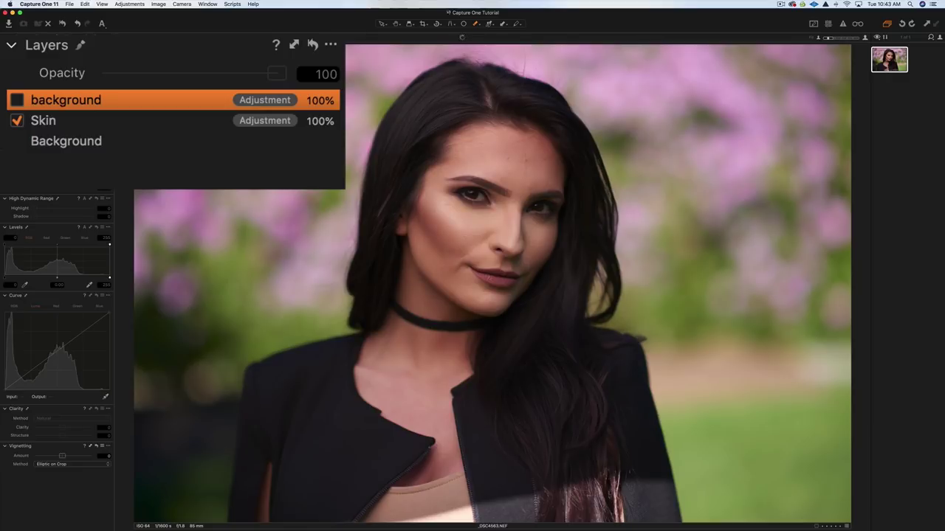
left_click(16, 99)
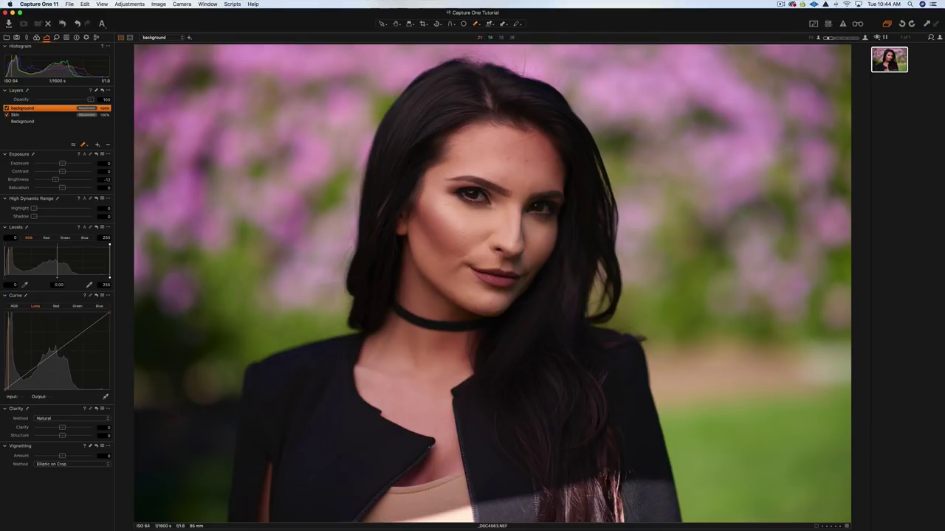
- Set the mask brush's hardness to 14 and reduce its size
right_click(502, 350)
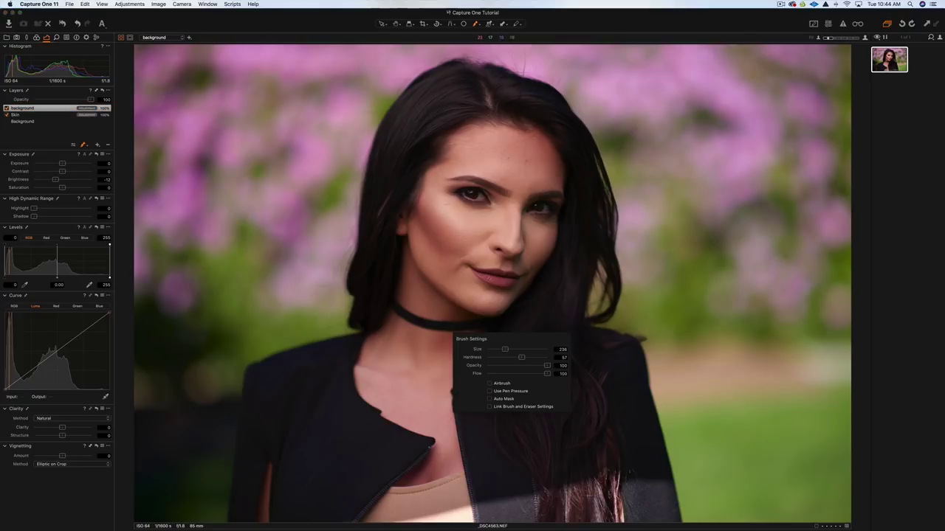
left_click_drag(520, 357, 499, 357)
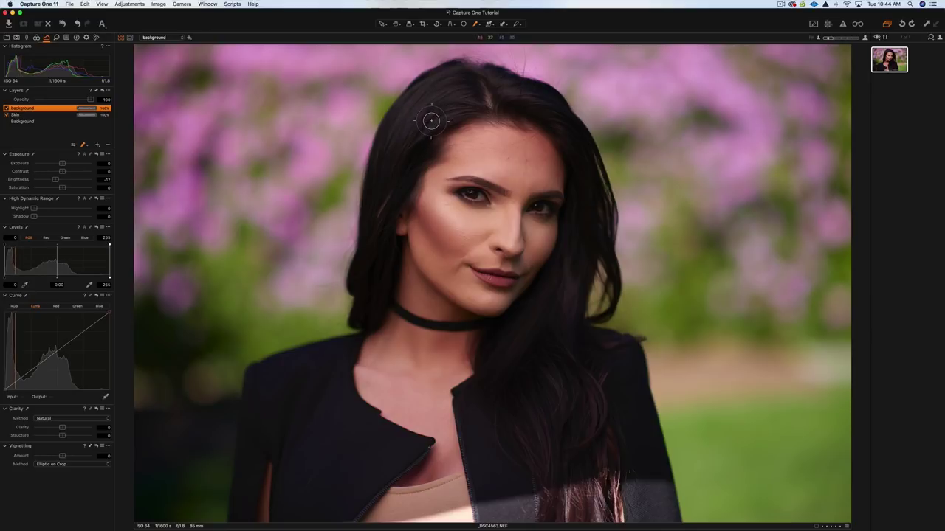
right_click(432, 121)
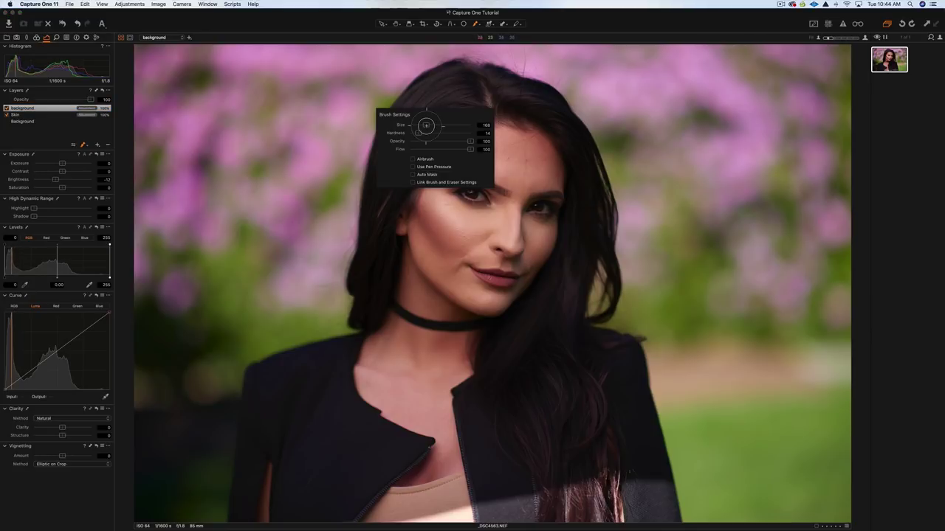
left_click_drag(426, 126, 423, 126)
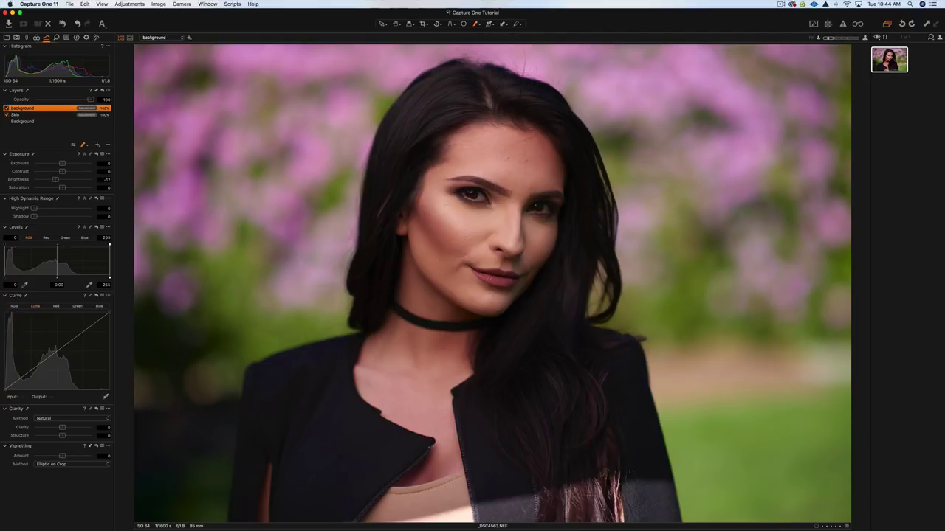
- Add a new empty adjustment layer and name it Hair
left_click(98, 145)
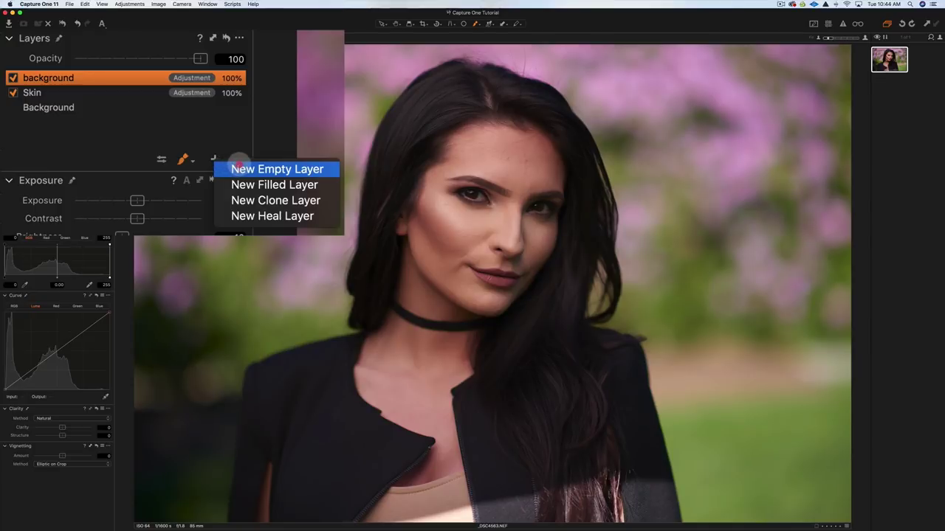
left_click(241, 169)
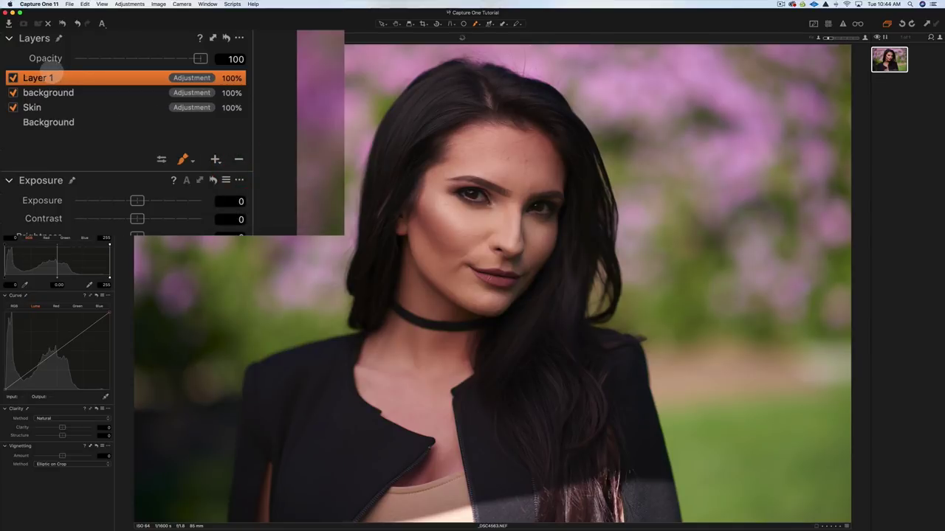
double_click(41, 76)
type("Hair")
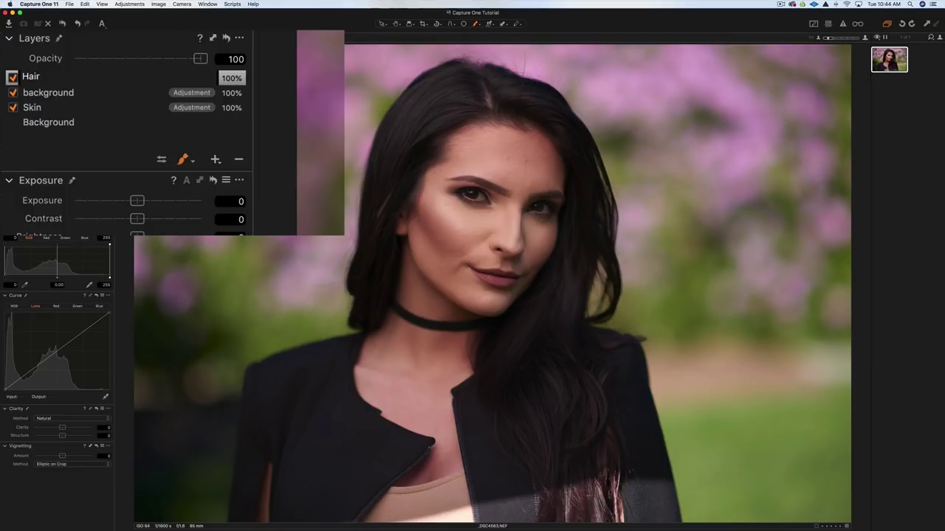
key("Return")
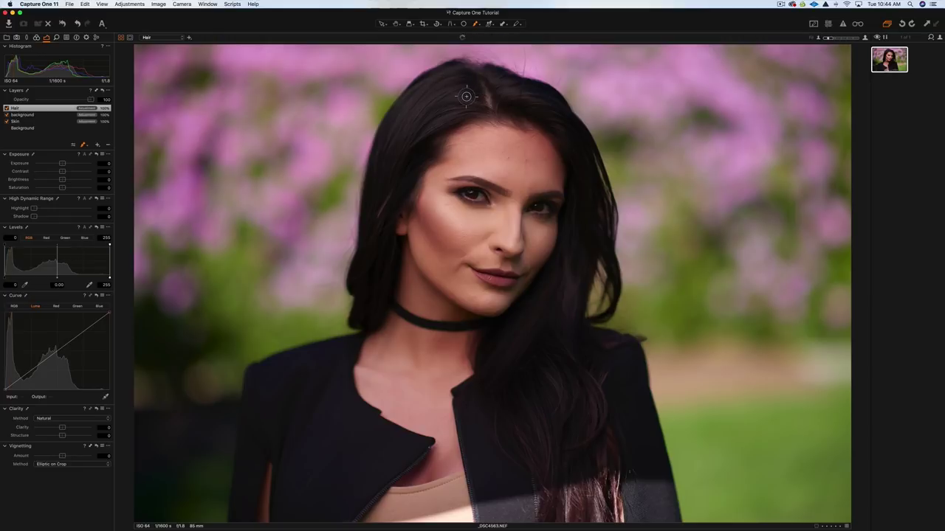
- Brush a closed outline around the hair on the Hair layer, fill the mask, and paint in the loose curl above the shoulder
left_click_drag(468, 104, 472, 79)
mouse_move(454, 67)
left_mouse_down()
mouse_move(443, 63)
mouse_move(417, 83)
mouse_move(380, 145)
mouse_move(352, 291)
mouse_move(355, 331)
mouse_move(375, 329)
mouse_move(393, 274)
mouse_move(389, 223)
mouse_move(434, 145)
mouse_move(476, 118)
mouse_move(510, 113)
mouse_move(558, 133)
mouse_move(572, 193)
mouse_move(563, 237)
mouse_move(541, 279)
mouse_move(491, 328)
mouse_move(477, 377)
mouse_move(498, 437)
mouse_move(548, 493)
mouse_move(550, 512)
mouse_move(607, 516)
mouse_move(618, 509)
mouse_move(618, 473)
mouse_move(578, 291)
mouse_move(581, 267)
mouse_move(602, 247)
mouse_move(603, 189)
mouse_move(580, 131)
mouse_move(545, 89)
mouse_move(481, 69)
left_mouse_up()
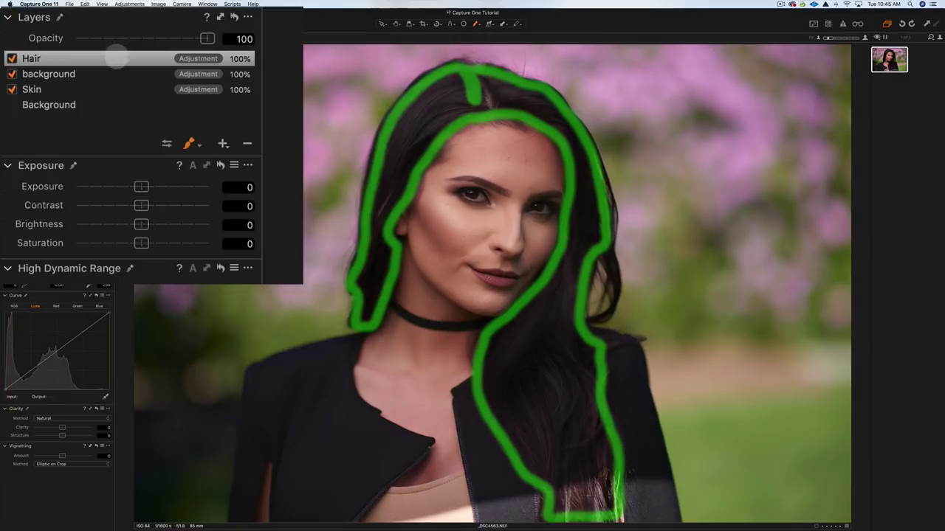
right_click(58, 107)
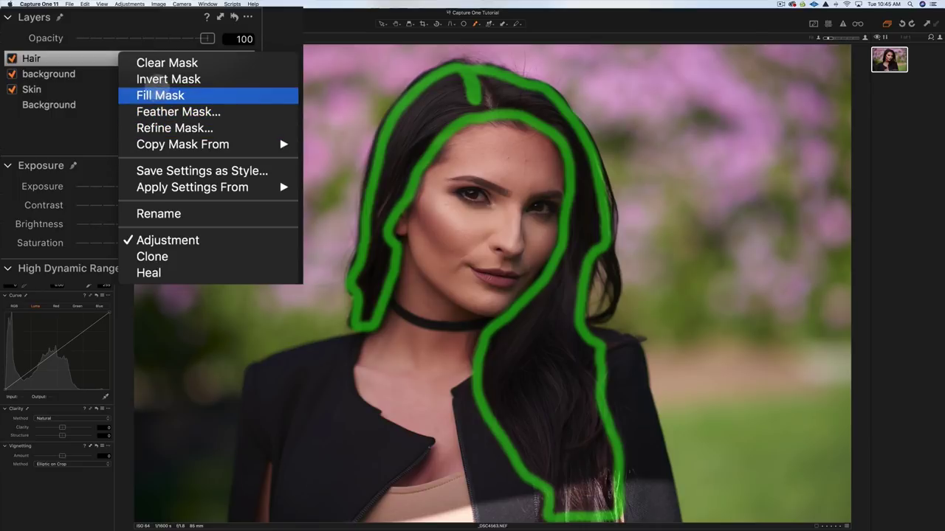
left_click(160, 96)
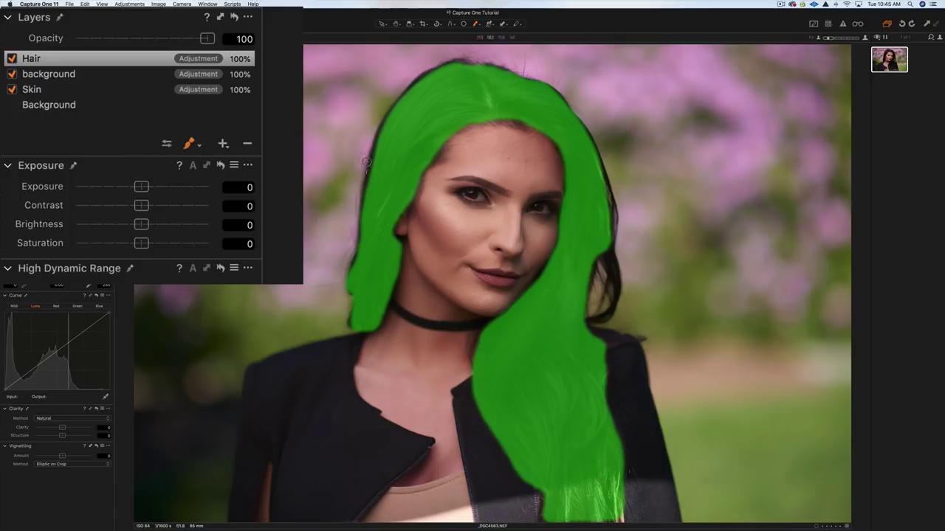
mouse_move(609, 257)
left_mouse_down()
mouse_move(612, 309)
mouse_move(585, 327)
left_mouse_up()
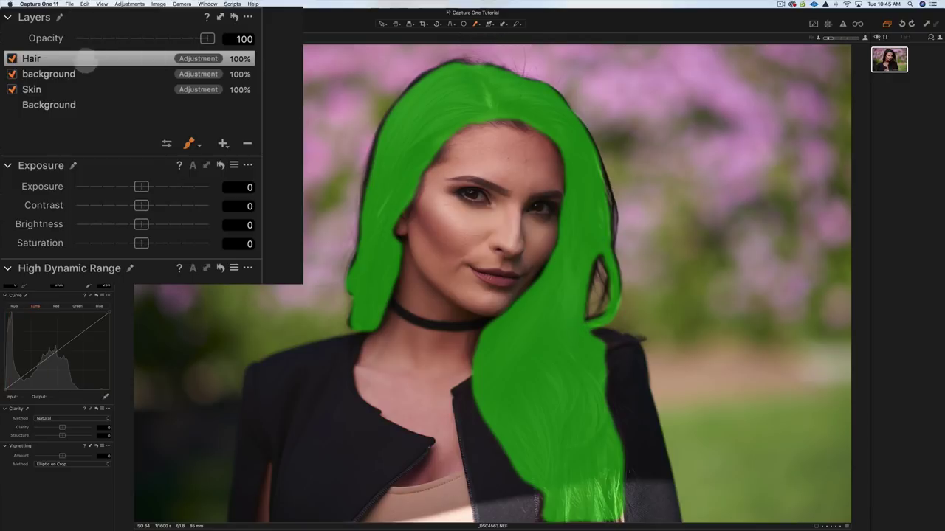
- Refine the Hair layer's mask with a radius of 286 and the mask displayed
right_click(96, 56)
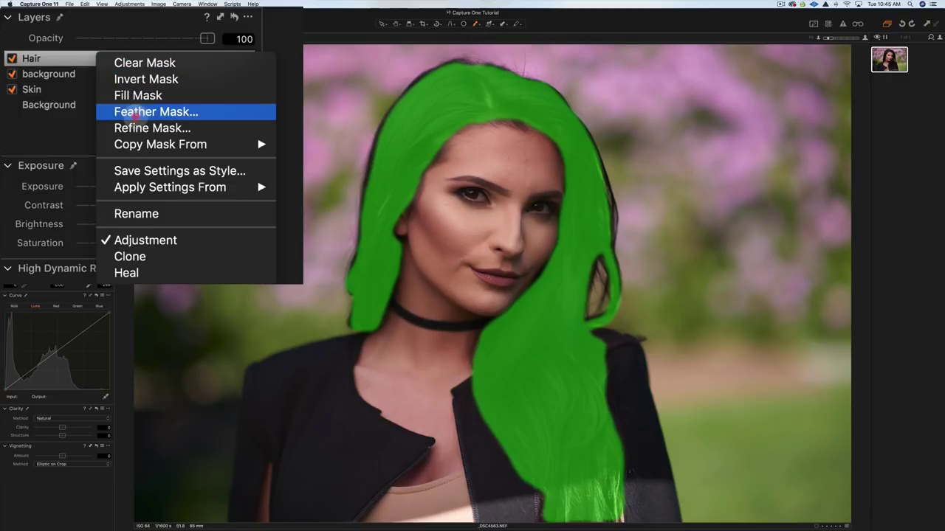
left_click(139, 130)
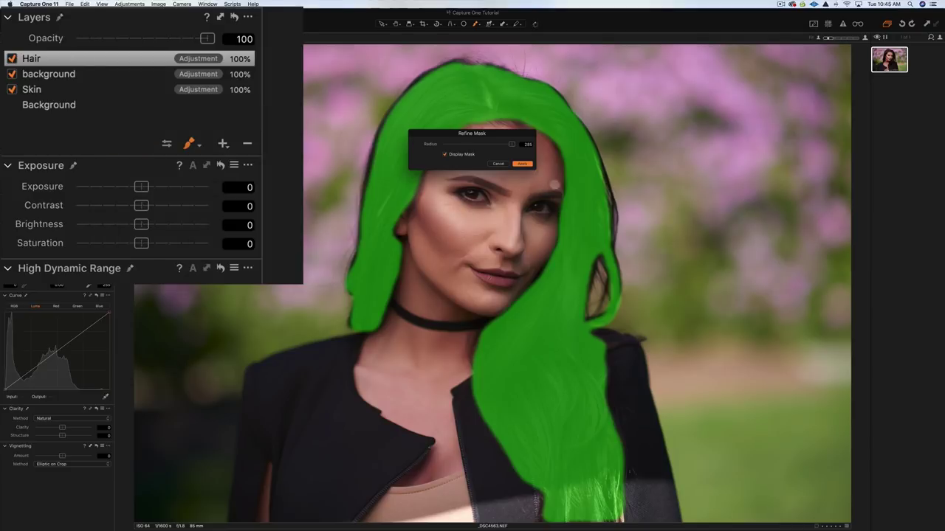
left_click(523, 164)
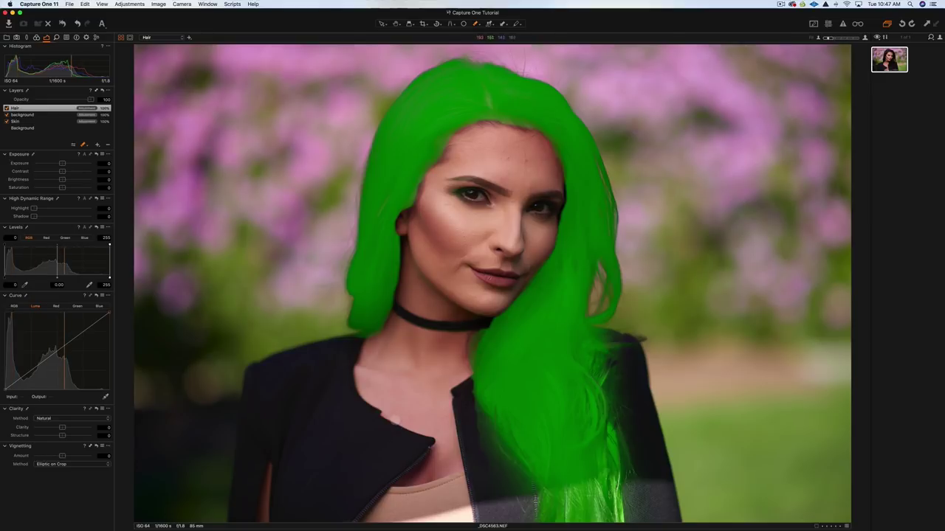
- Hide the mask, try the hair's Shadow recovery at 54 and 13, compare it with the reset value, and settle on 11
key("m")
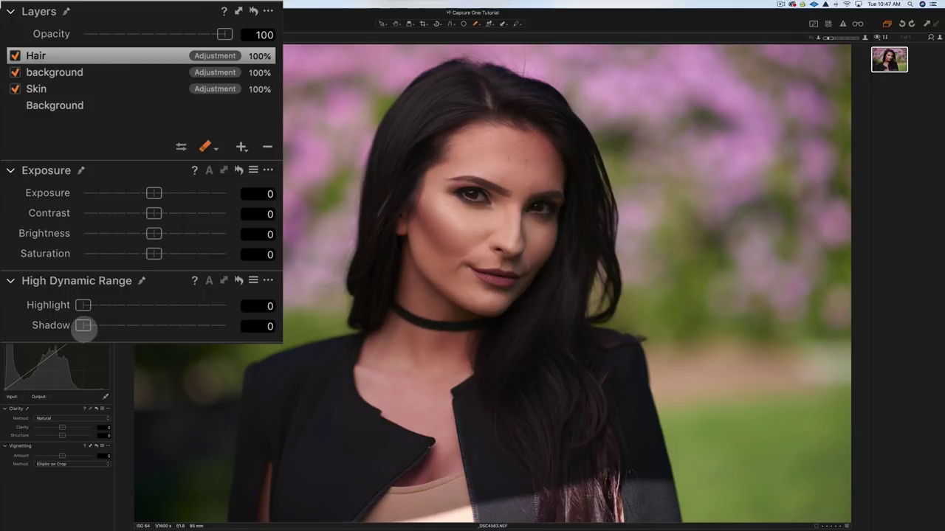
left_click_drag(83, 326, 140, 336)
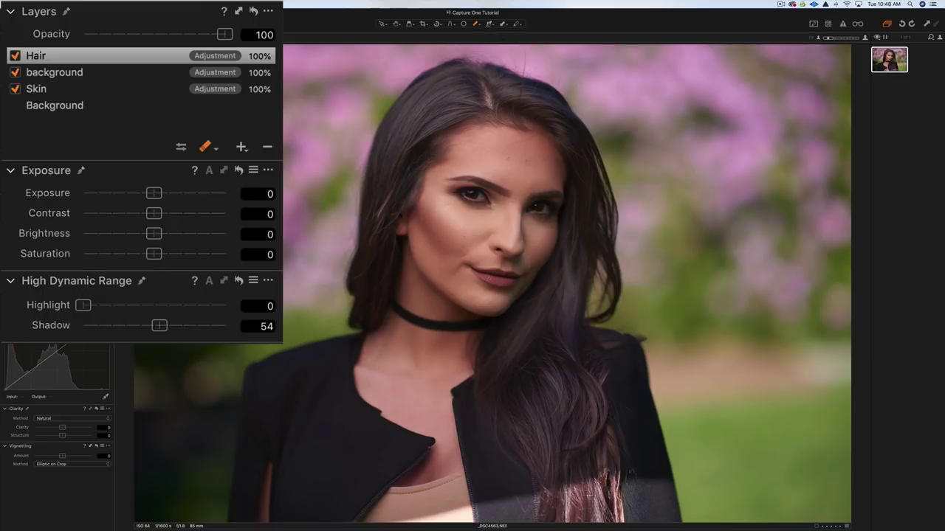
left_click_drag(155, 326, 94, 330)
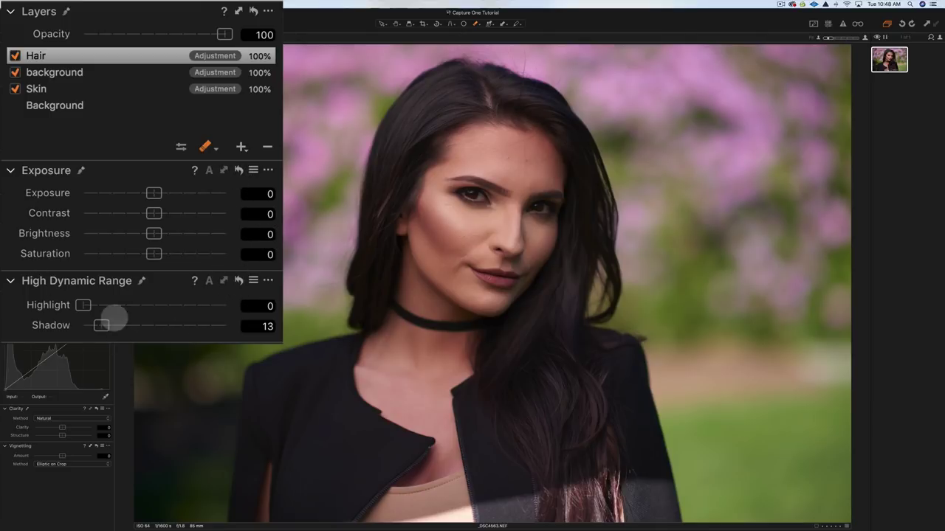
left_click(238, 280)
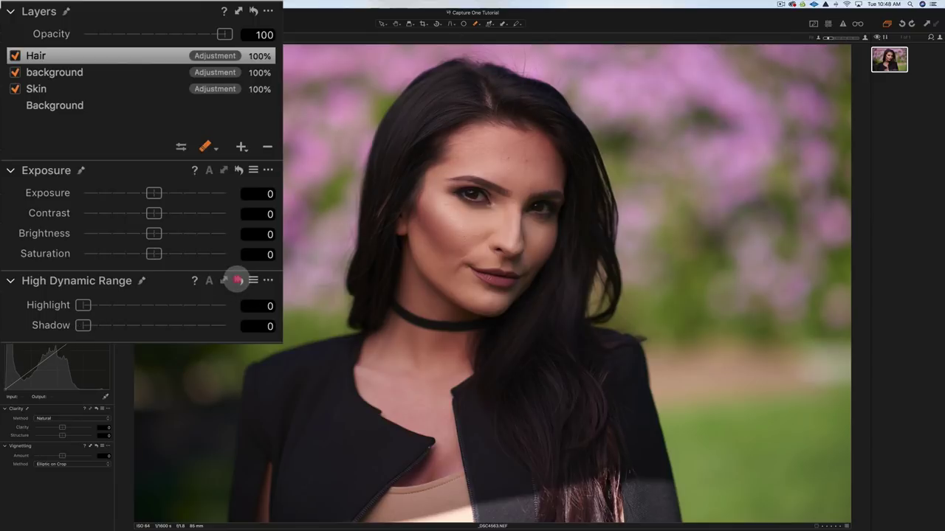
left_click(237, 280)
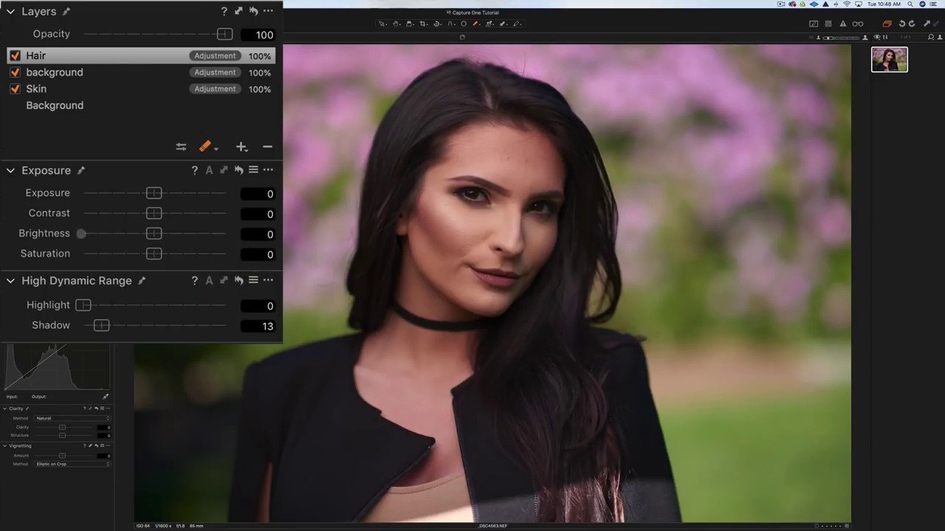
left_click_drag(98, 330, 98, 326)
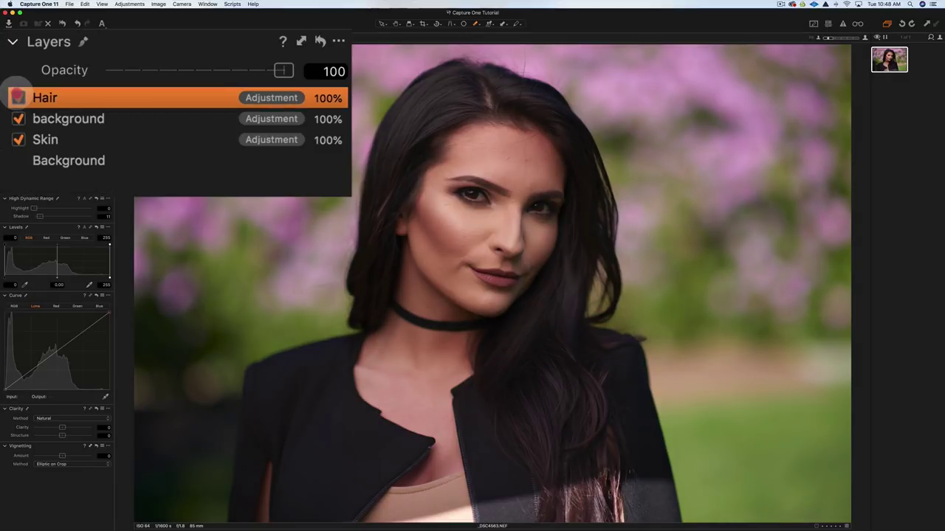
- Switch the Hair, background and Skin layers off and back on to compare the portrait with and without the adjustments
left_click(6, 108)
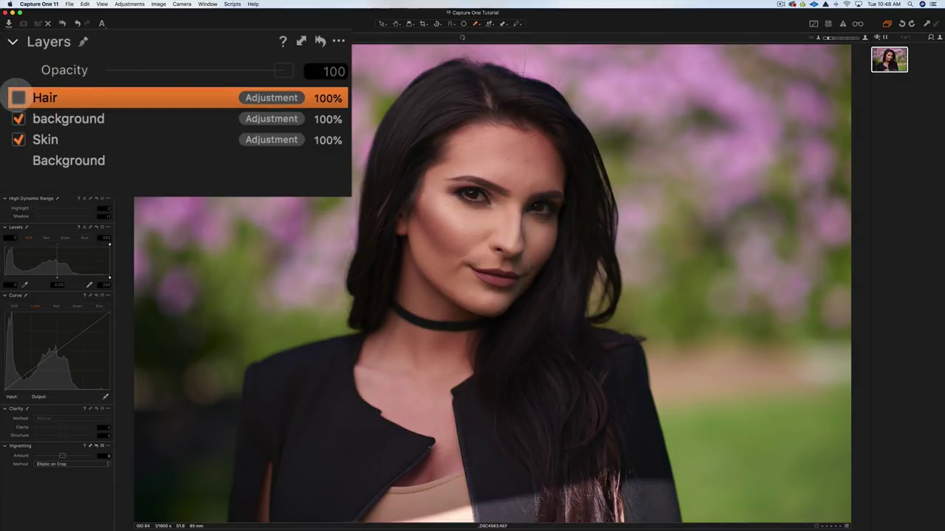
left_click(18, 97)
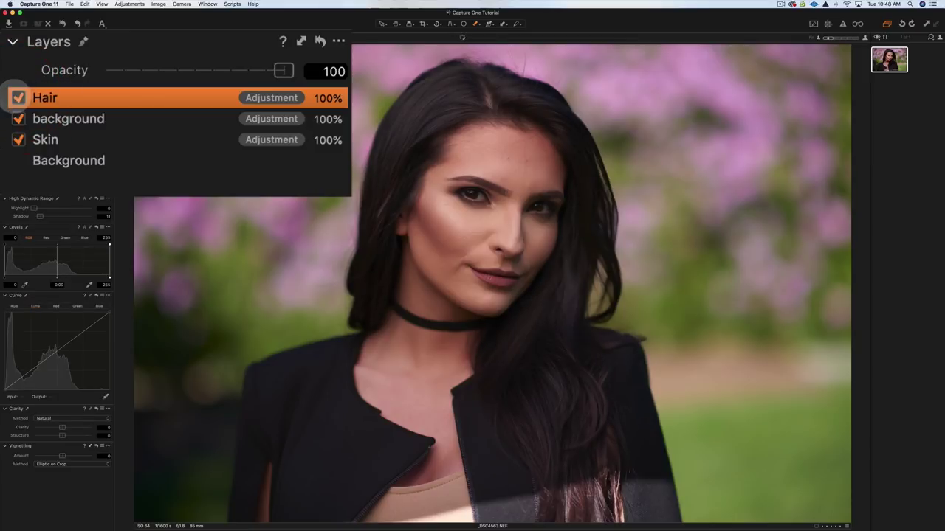
left_click(19, 119)
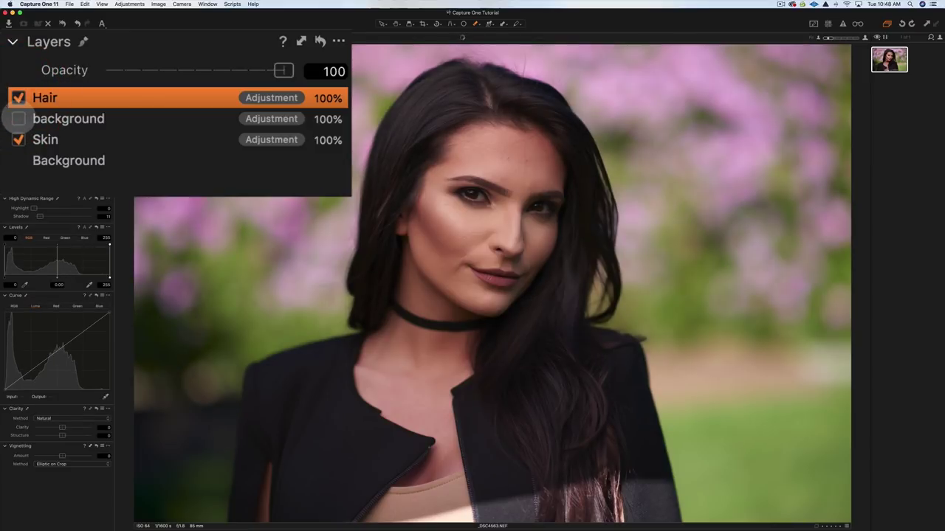
left_click(19, 140)
left_click(19, 98)
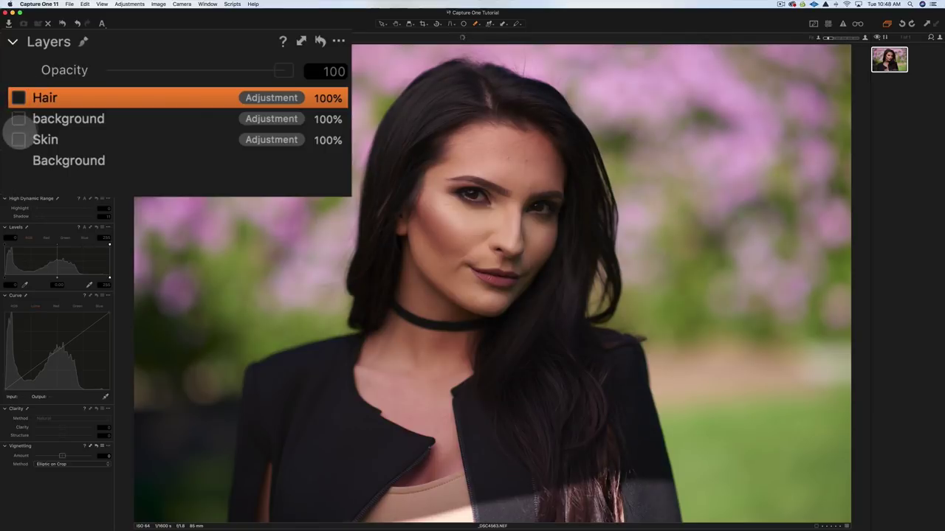
left_click(18, 140)
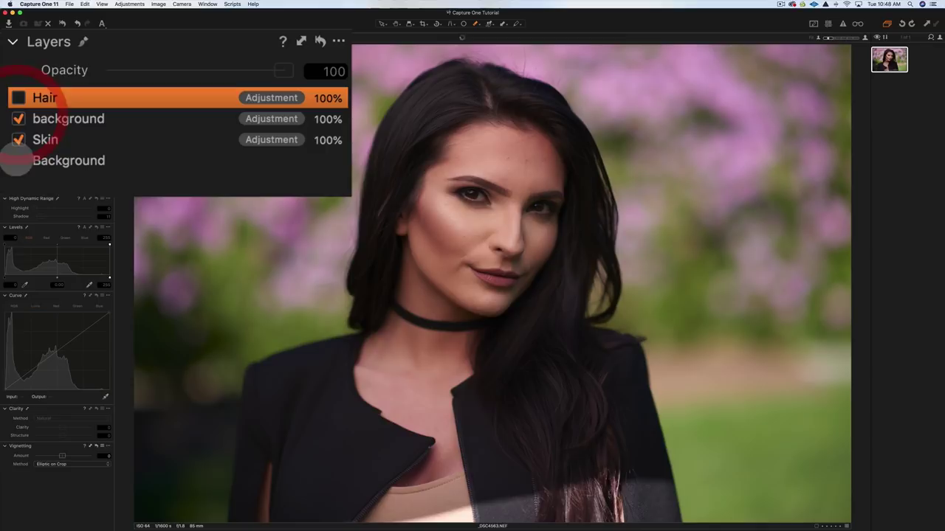
left_click(18, 119)
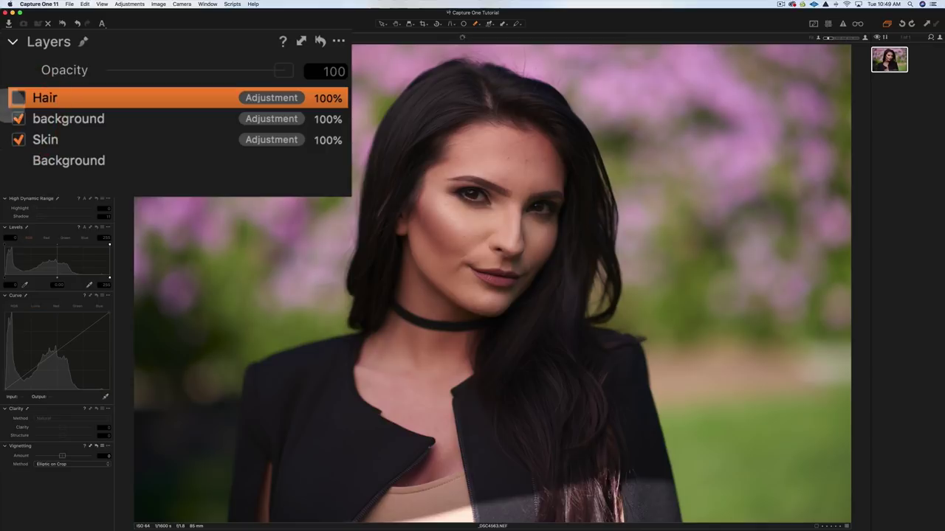
left_click(18, 97)
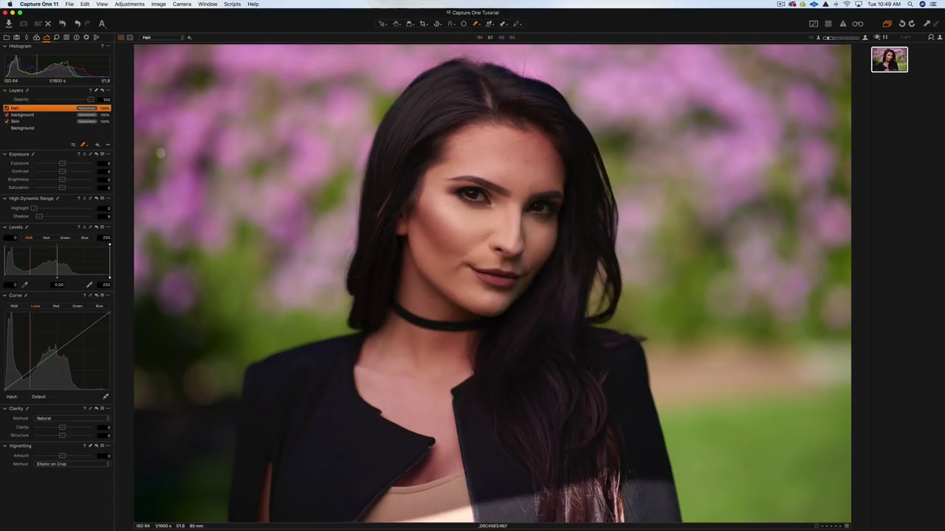
- Add a new empty adjustment layer and name it eyes
left_click(99, 144)
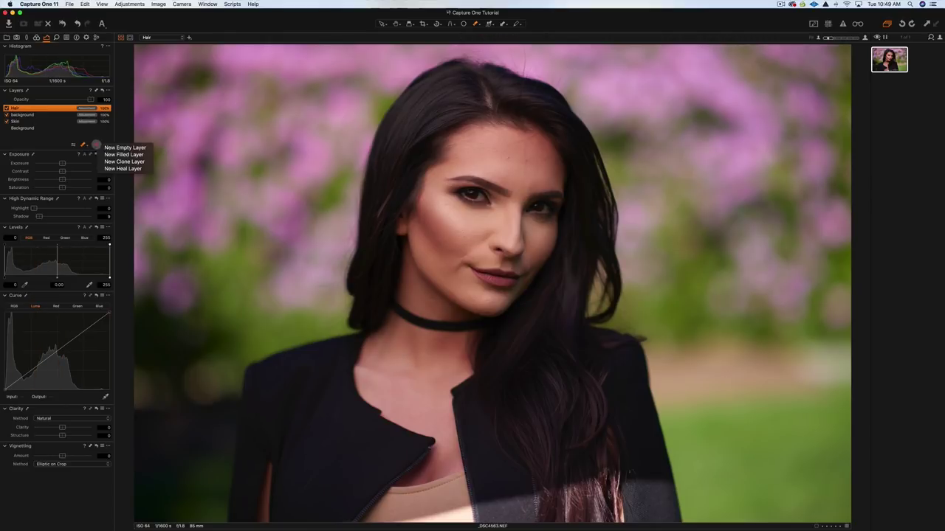
left_click(219, 161)
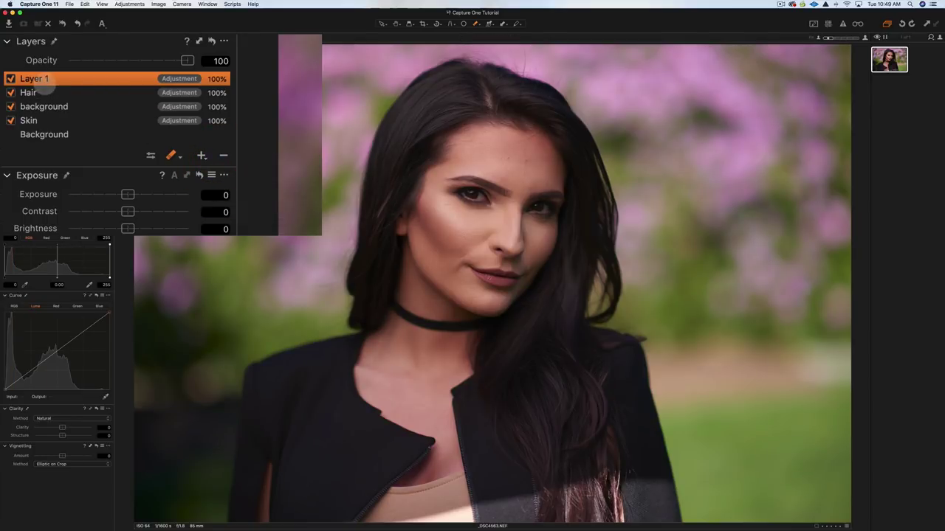
double_click(37, 78)
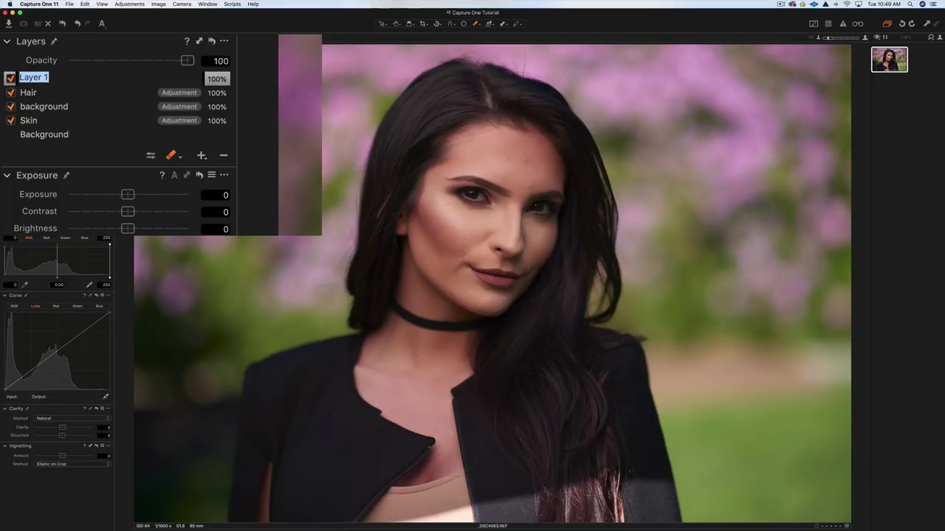
type("eyes")
key("Return")
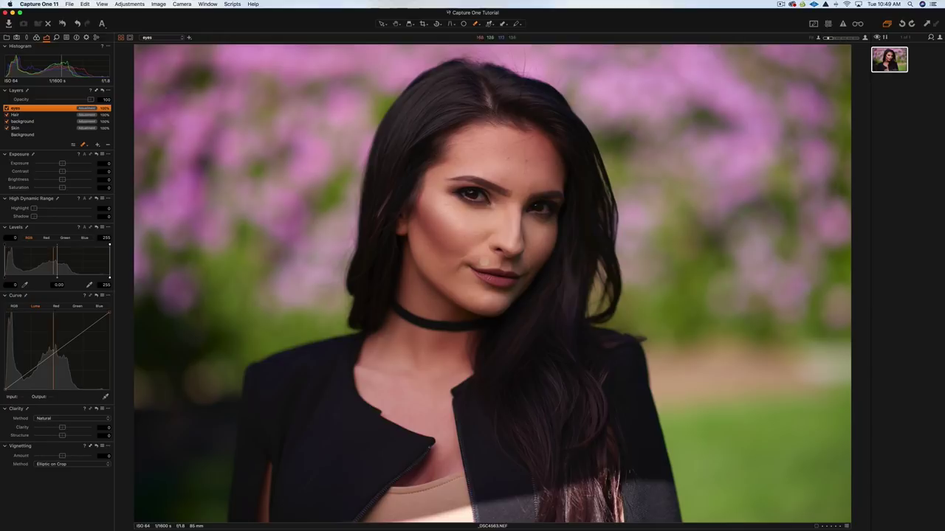
- Paint a mask over the irises of both eyes on the eyes layer, using a brush about the size of an iris
key("super+plus")
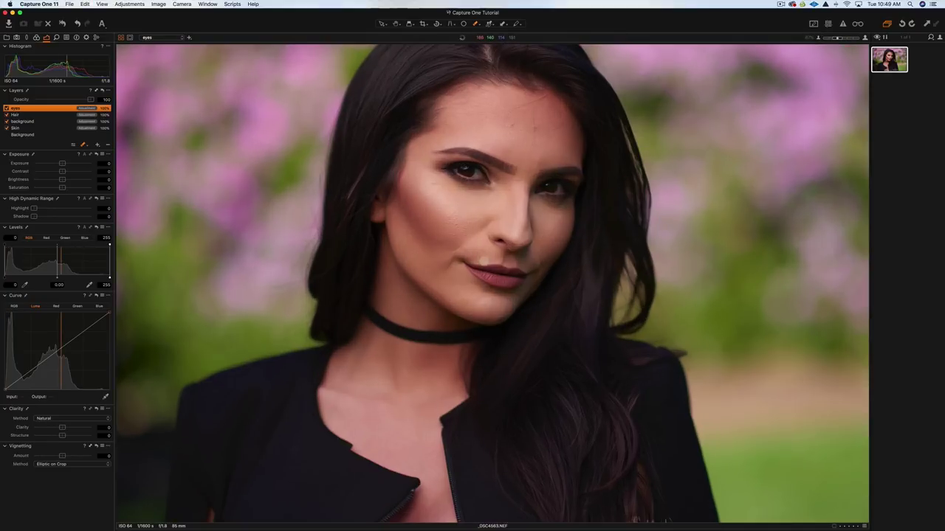
key("super+plus")
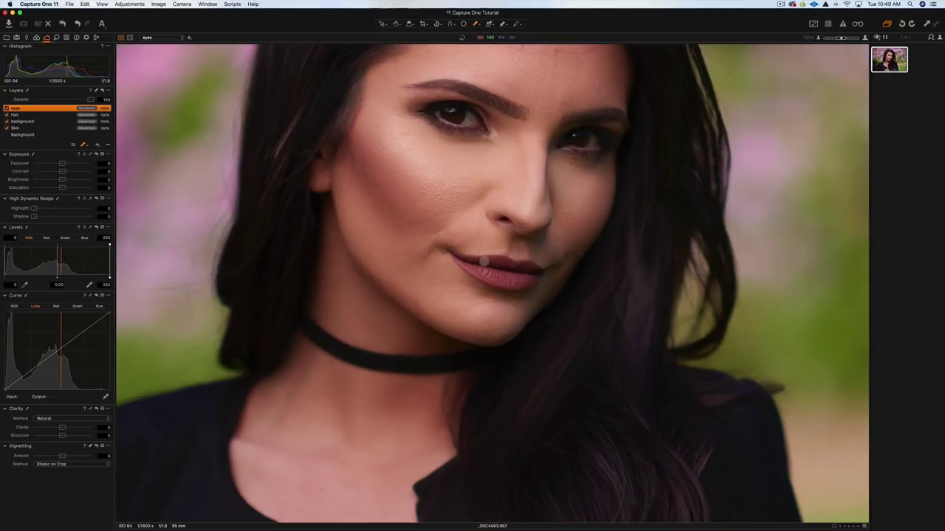
key("super+plus")
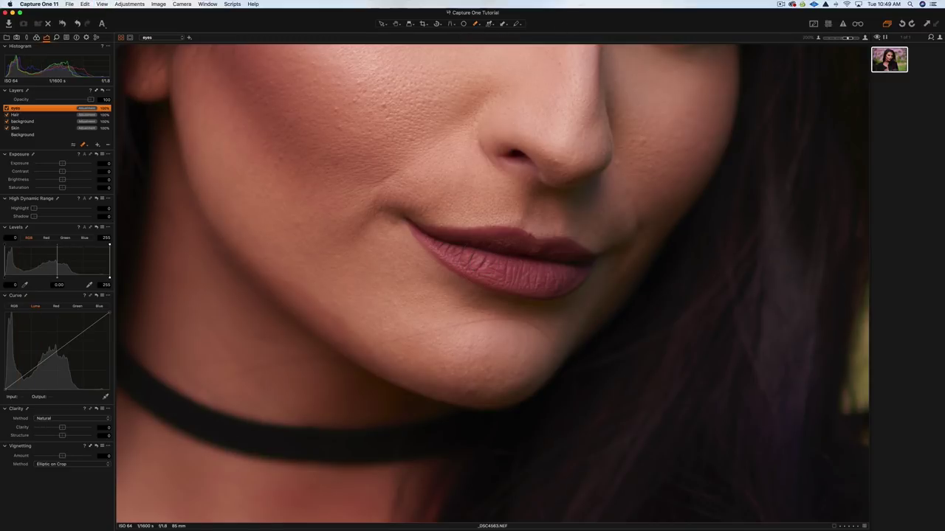
scroll(468, 344, "up", 5)
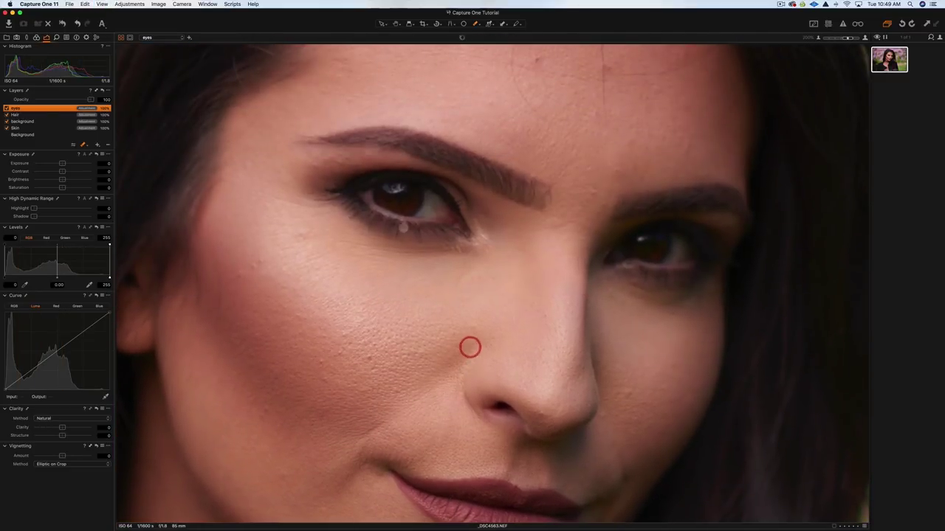
mouse_move(417, 193)
left_mouse_down()
mouse_move(398, 201)
mouse_move(410, 194)
left_mouse_up()
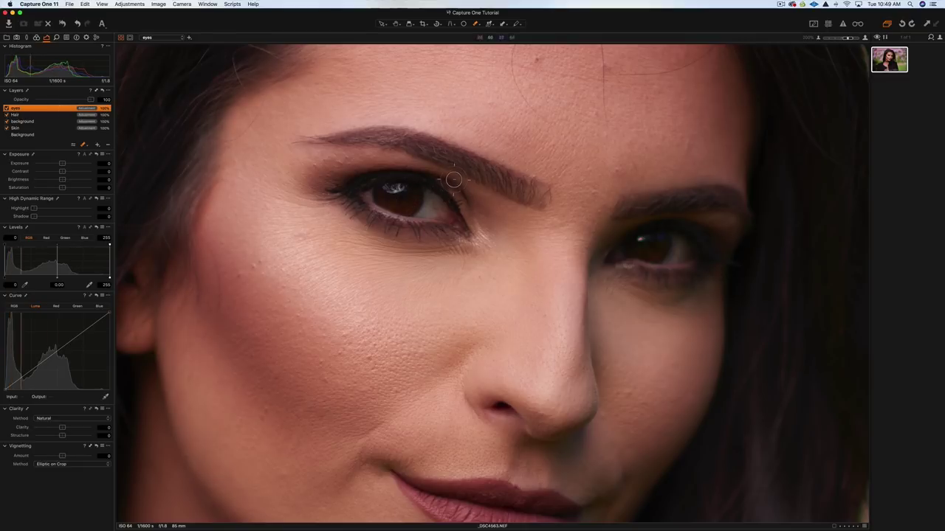
left_click(381, 191)
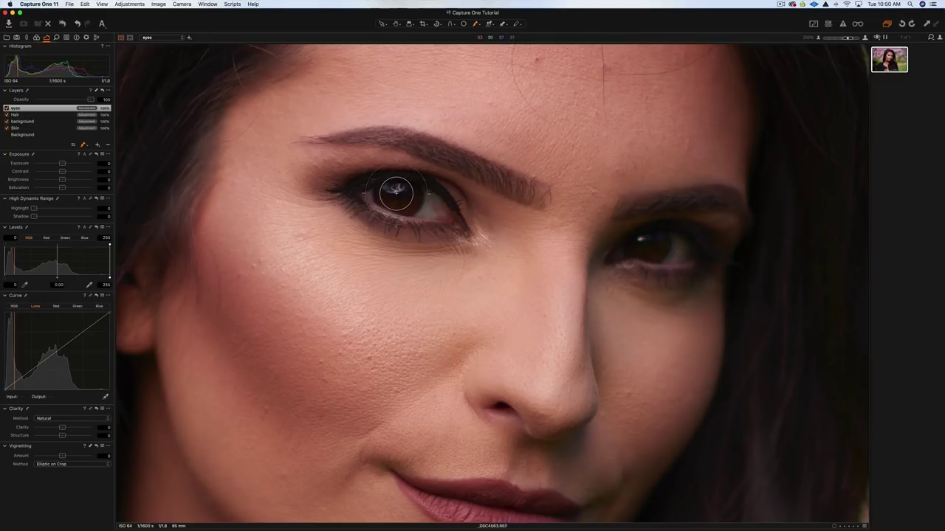
mouse_move(395, 193)
left_mouse_down()
mouse_move(407, 184)
mouse_move(415, 193)
mouse_move(405, 208)
mouse_move(374, 195)
left_mouse_up()
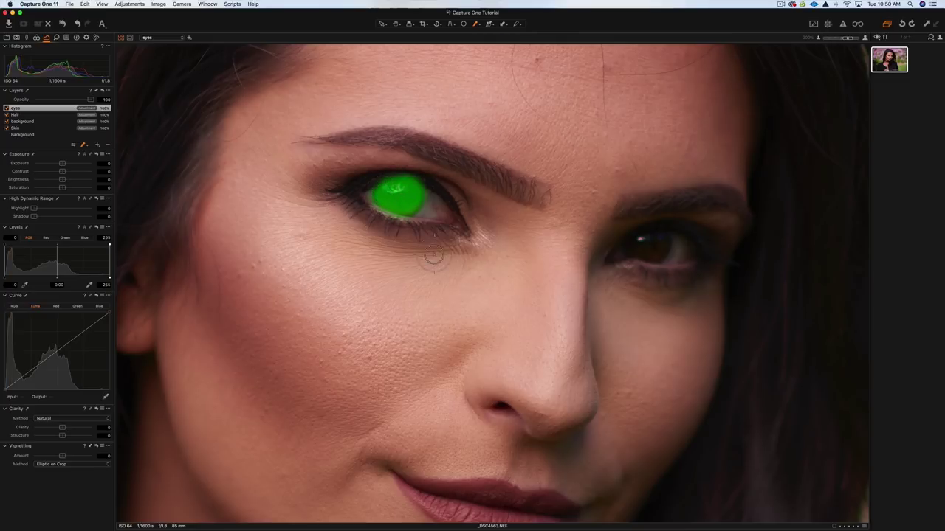
mouse_move(652, 242)
left_mouse_down()
mouse_move(652, 252)
mouse_move(623, 240)
mouse_move(640, 240)
left_mouse_up()
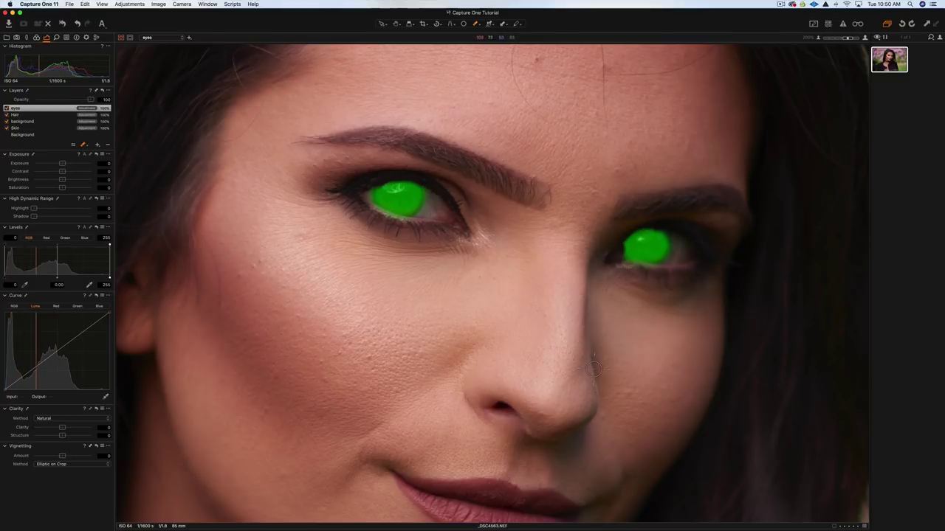
- Hide the eye mask, try an Exposure of 0.81, return Exposure to 0, and raise the eyes' Brightness to 6
key("m")
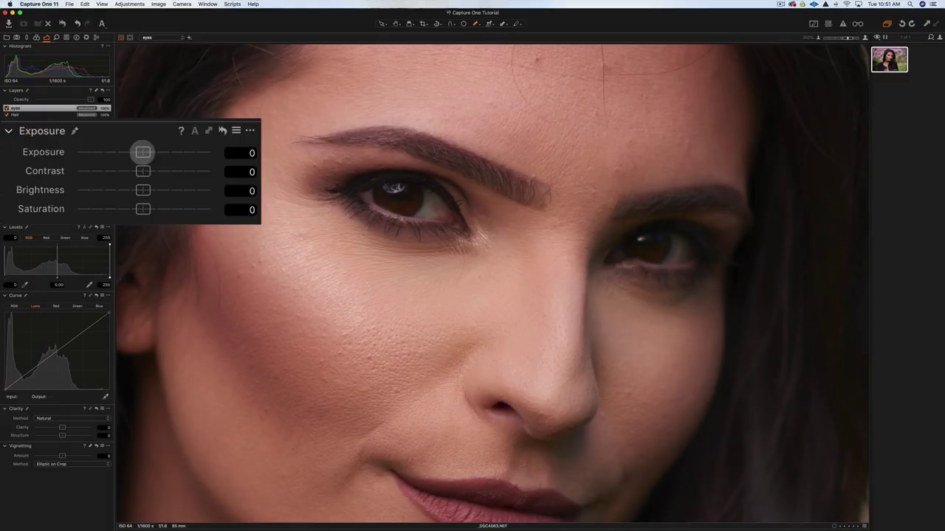
left_click_drag(62, 163, 64, 163)
left_click_drag(148, 152, 156, 152)
left_click(237, 153)
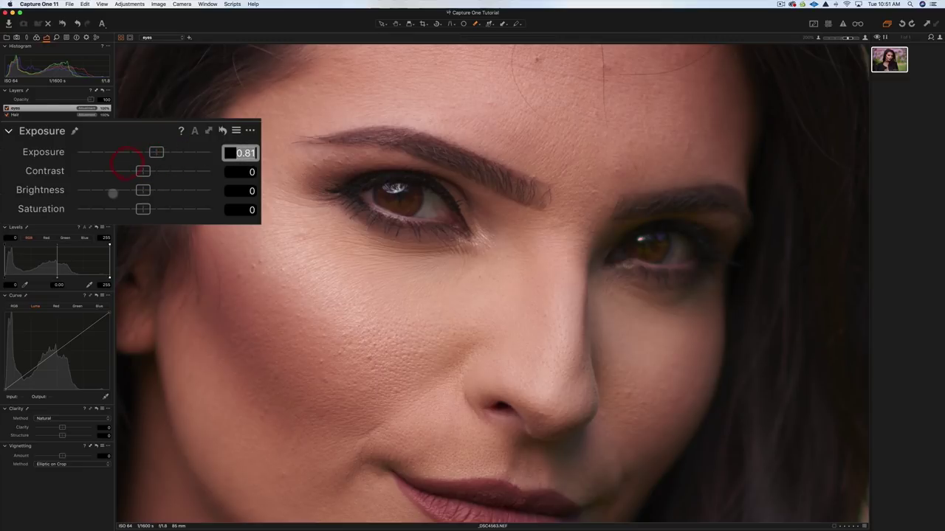
type("0")
left_click_drag(144, 190, 152, 191)
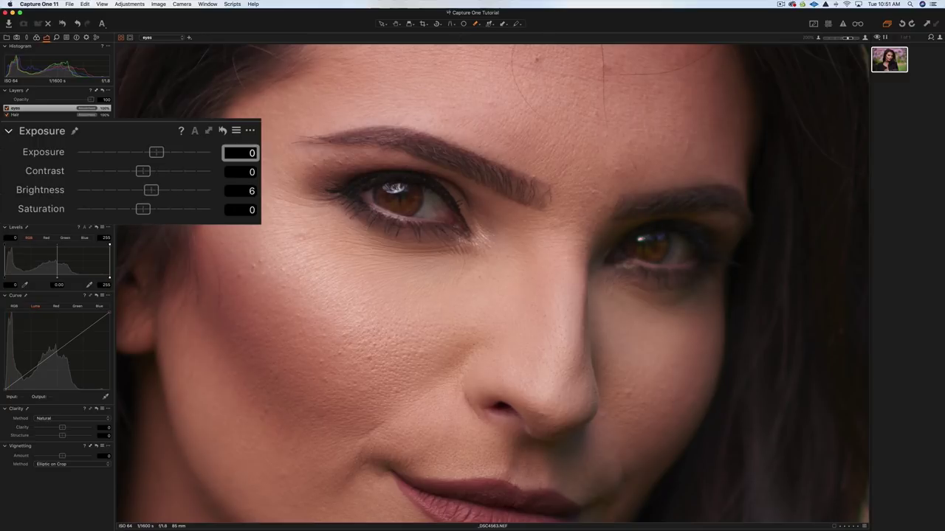
- Try a Brightness of 19 on the eyes layer, compare it with lower values, and return it to 0
left_click_drag(150, 190, 168, 191)
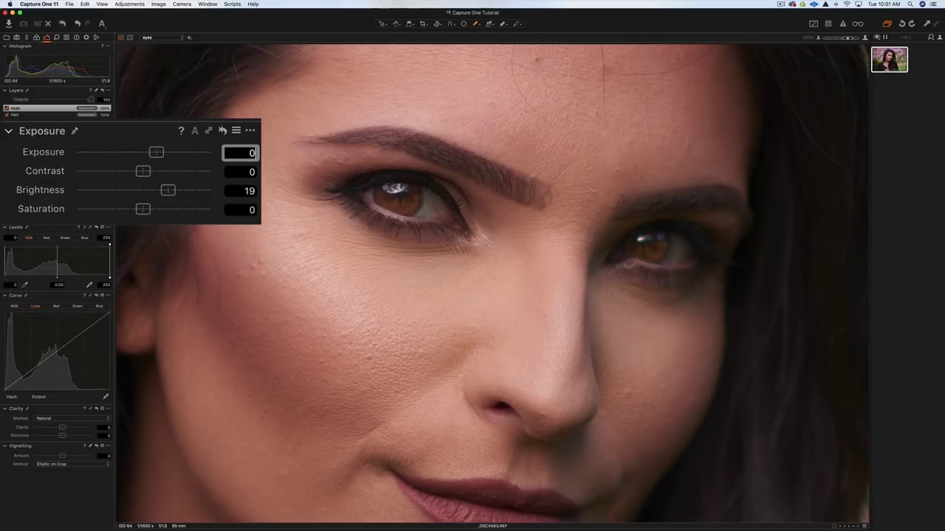
key("Return")
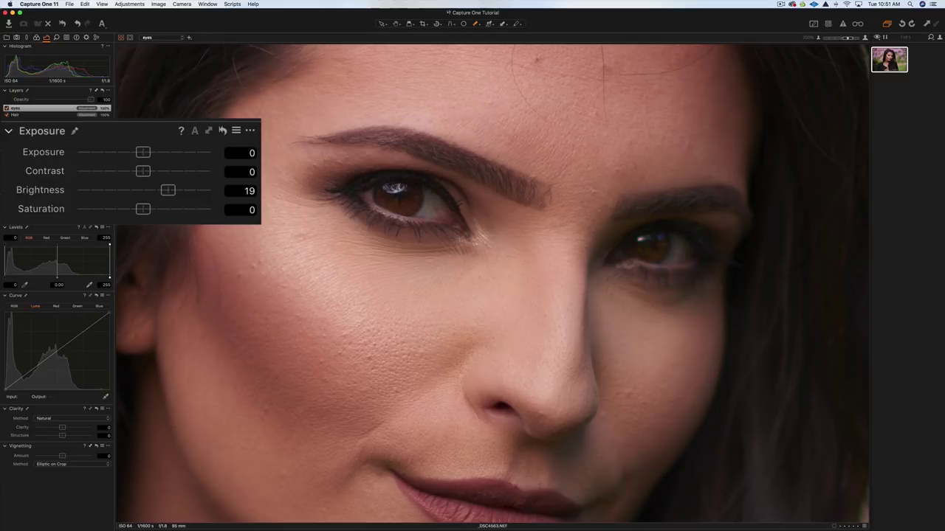
double_click(167, 191)
key("super+z")
left_click_drag(168, 191, 144, 191)
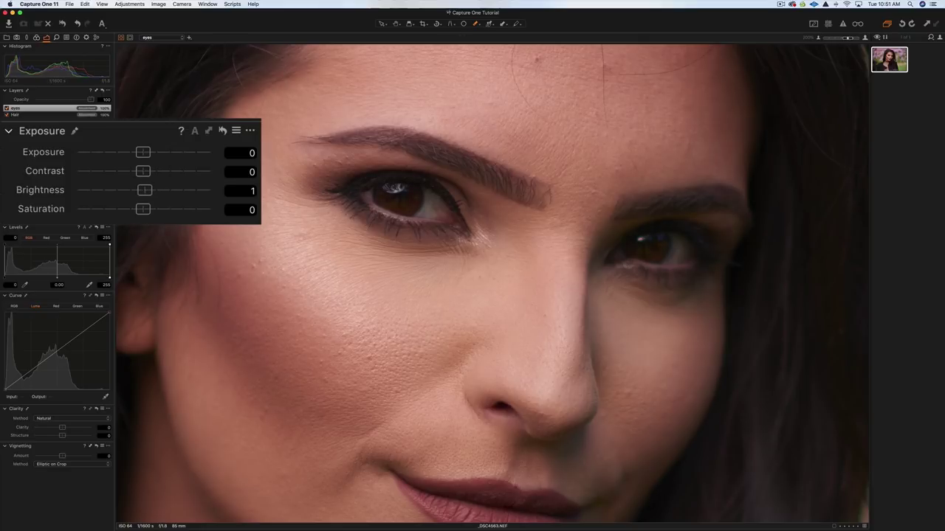
left_click(240, 190)
type("0")
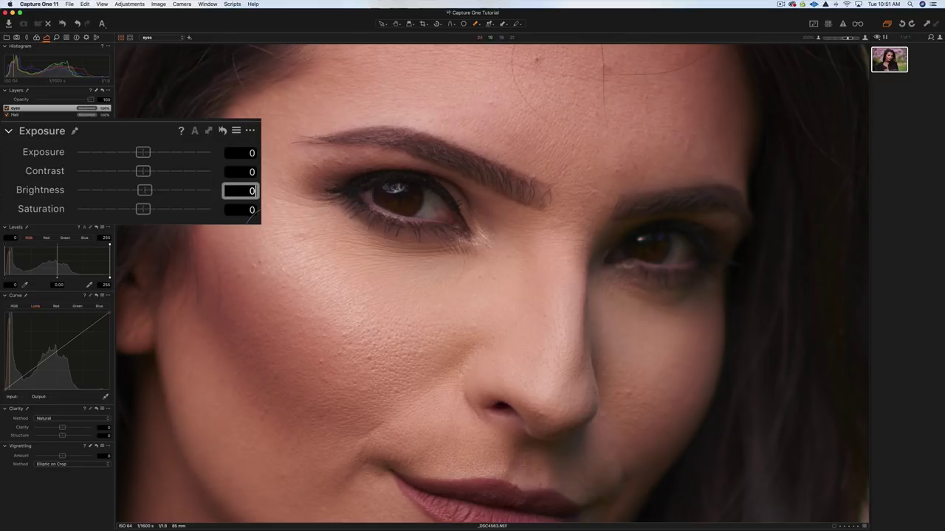
key("Return")
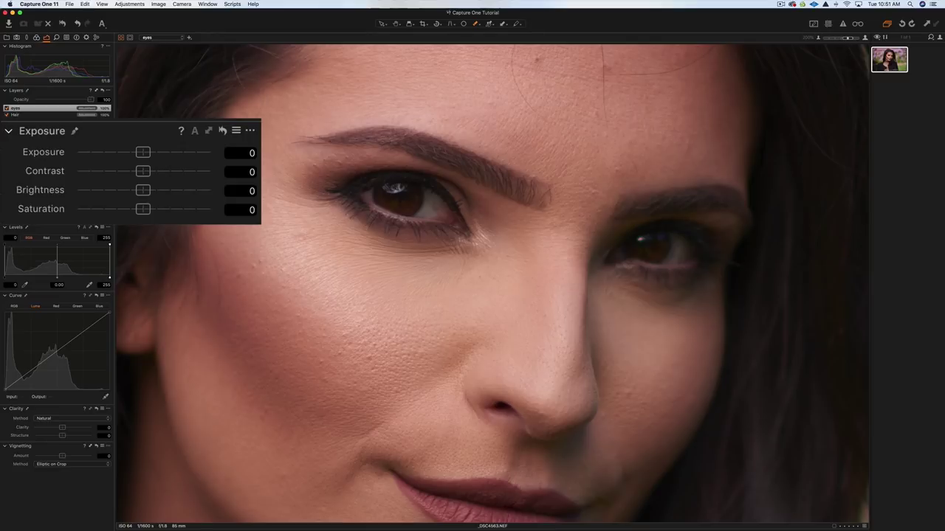
- Try an Exposure of 1.12 on the eyes layer and return it to 0
left_click_drag(144, 152, 162, 152)
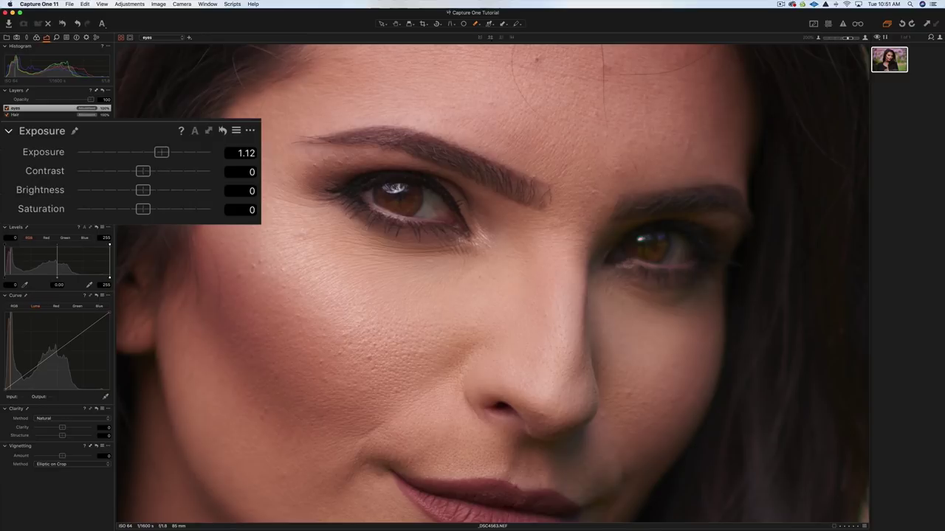
left_click(240, 152)
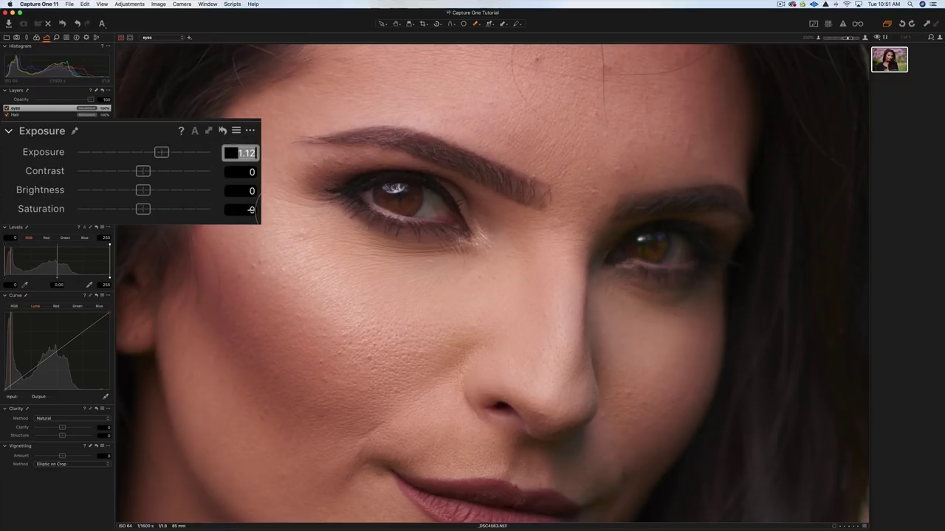
type("0")
key("Return")
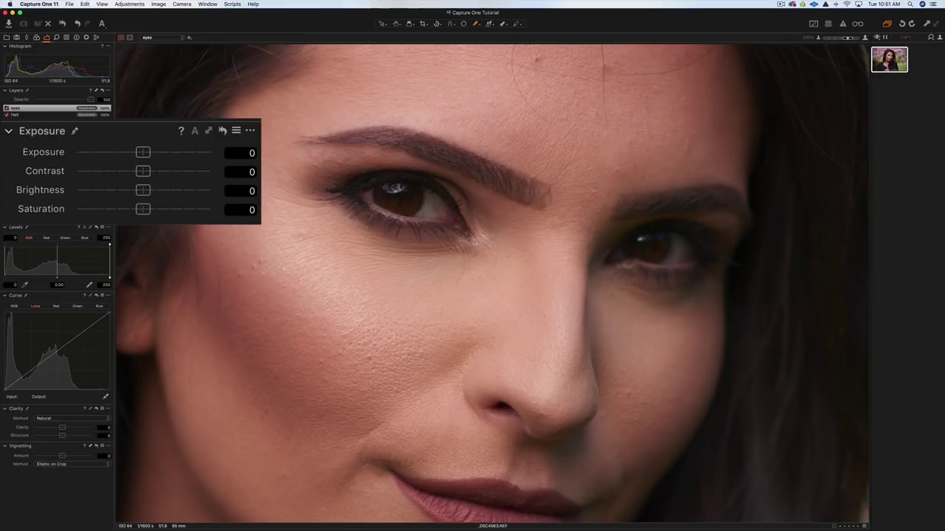
- Set the eyes layer's Brightness to 10 and check the effect on the whole portrait
left_click_drag(143, 190, 169, 189)
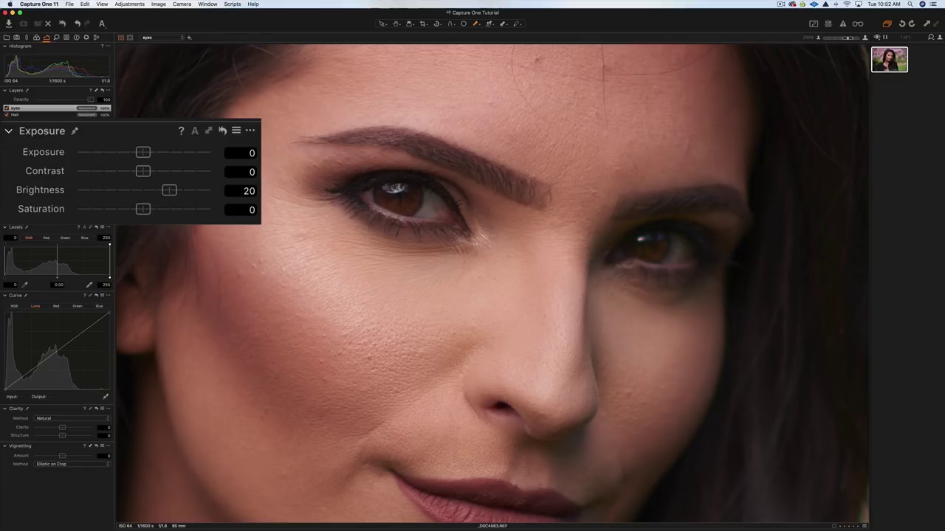
left_click_drag(168, 190, 162, 190)
key("super+0")
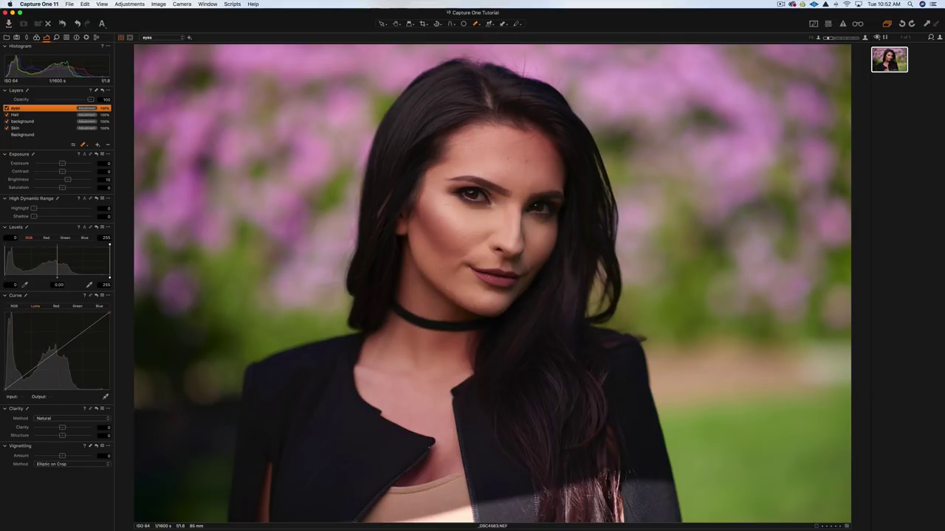
- Add a new heal layer and heal the small blemish in the middle of the forehead with a brush slightly larger than it
left_click(95, 145)
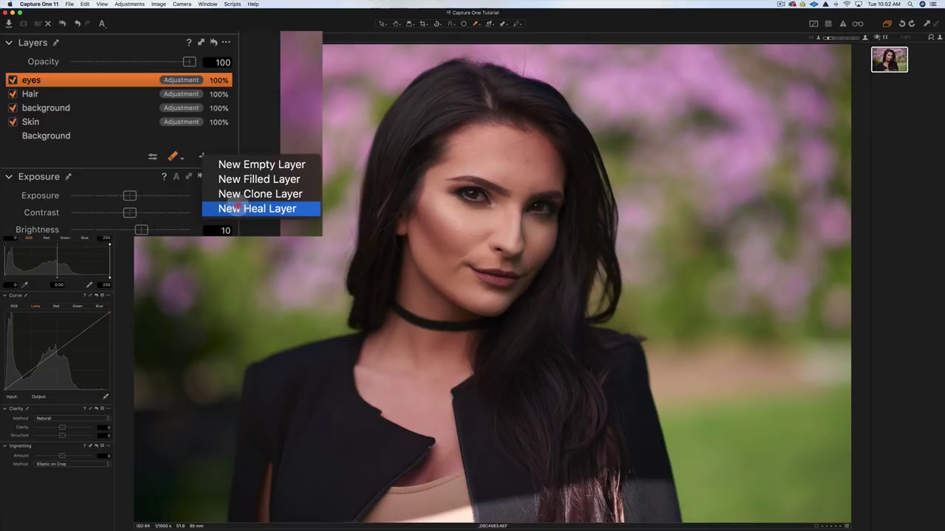
left_click(114, 169)
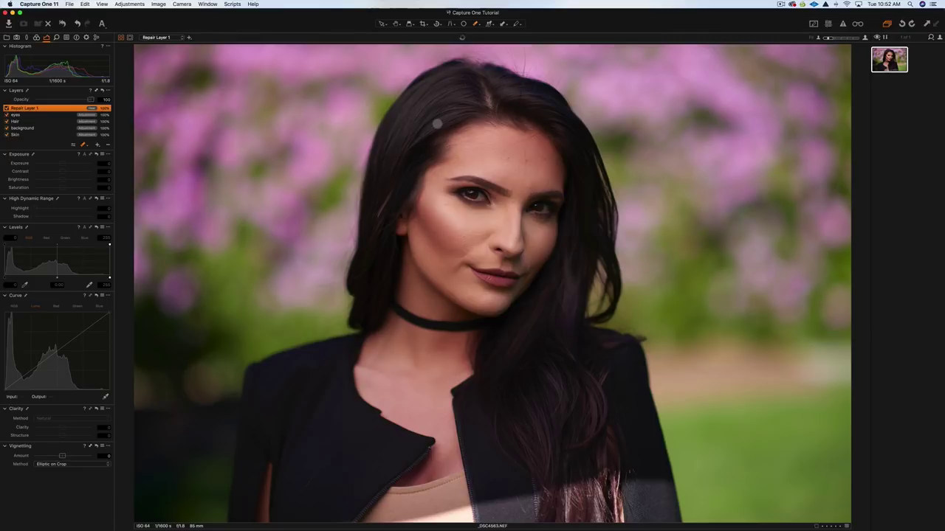
key("super+equal")
key("super+equal")
key("super+equal")
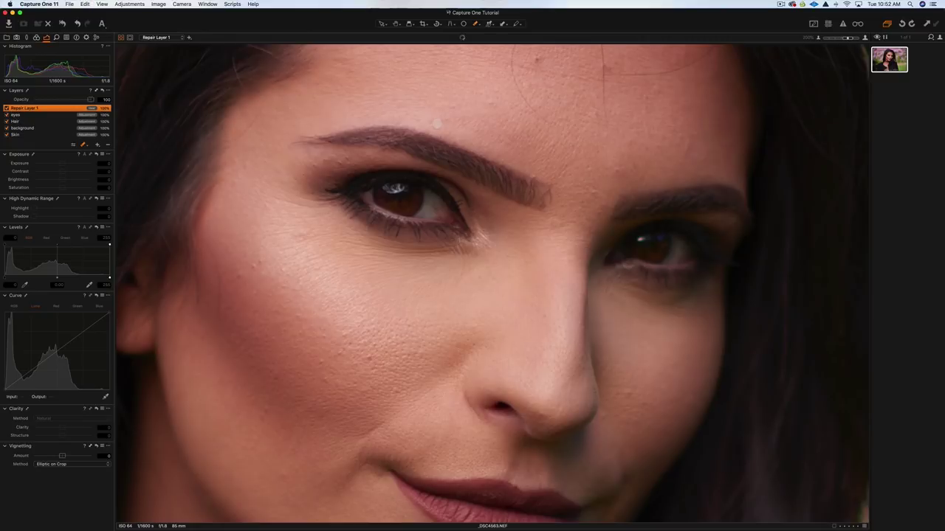
left_click_drag(569, 133, 506, 245)
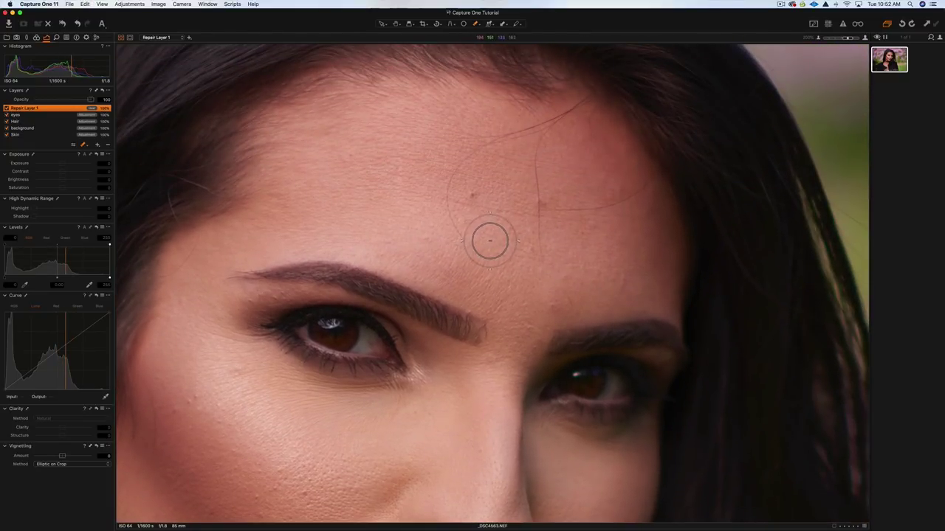
key("bracketleft")
key("bracketleft")
key("bracketleft")
key("bracketleft")
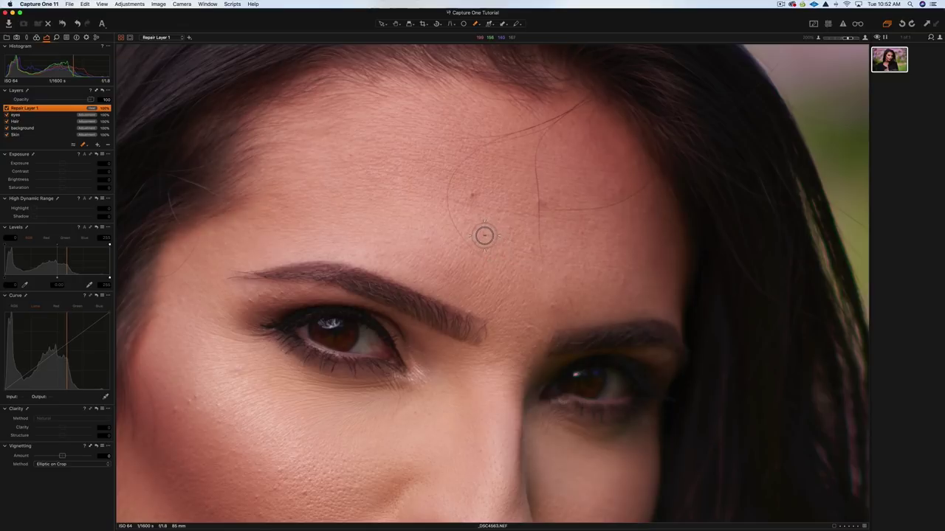
left_click(485, 235)
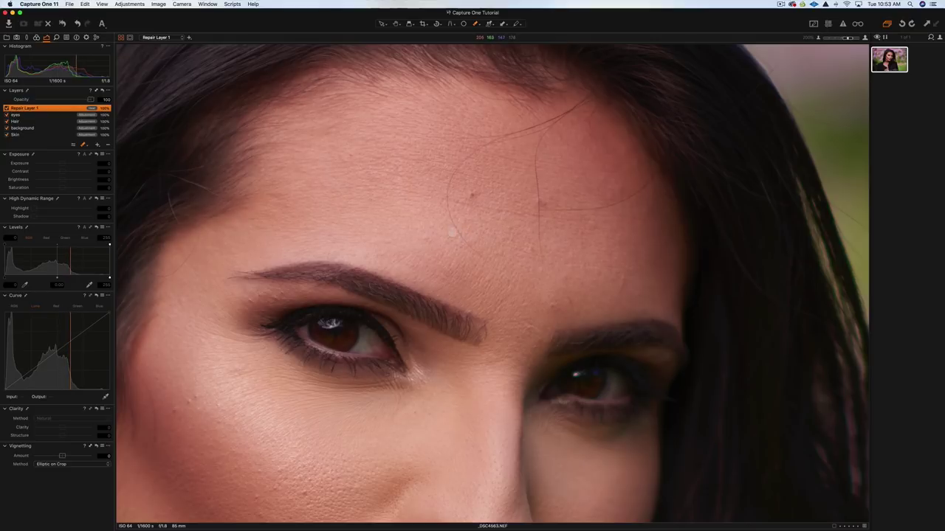
- Try healing the thin stray hair on the forehead with a small brush, and undo the last healing stroke
left_click(450, 229)
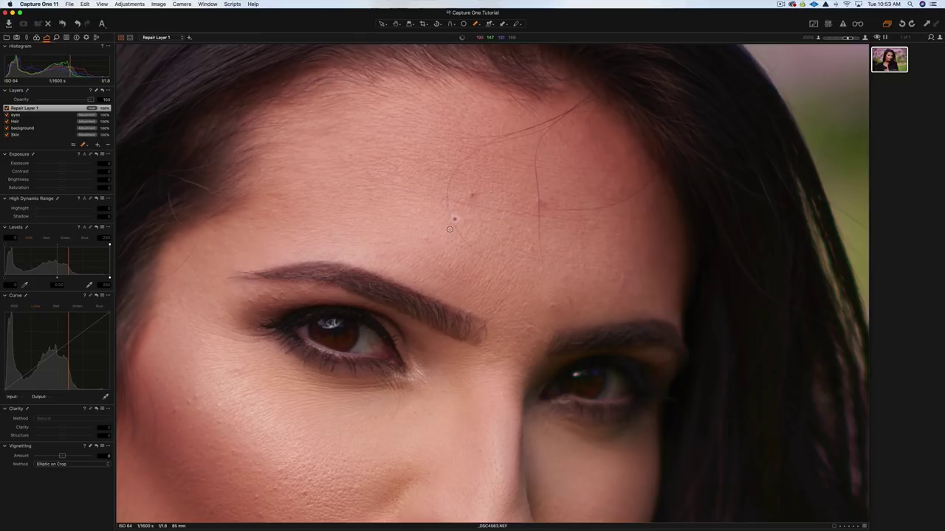
left_click_drag(488, 263, 506, 275)
left_click(443, 219)
left_click_drag(483, 262, 480, 260)
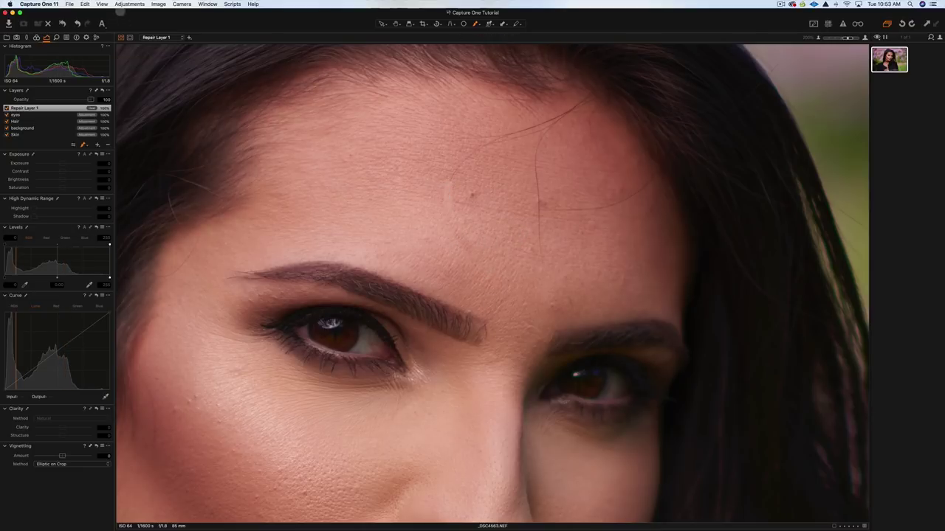
left_click(85, 3)
left_click(90, 13)
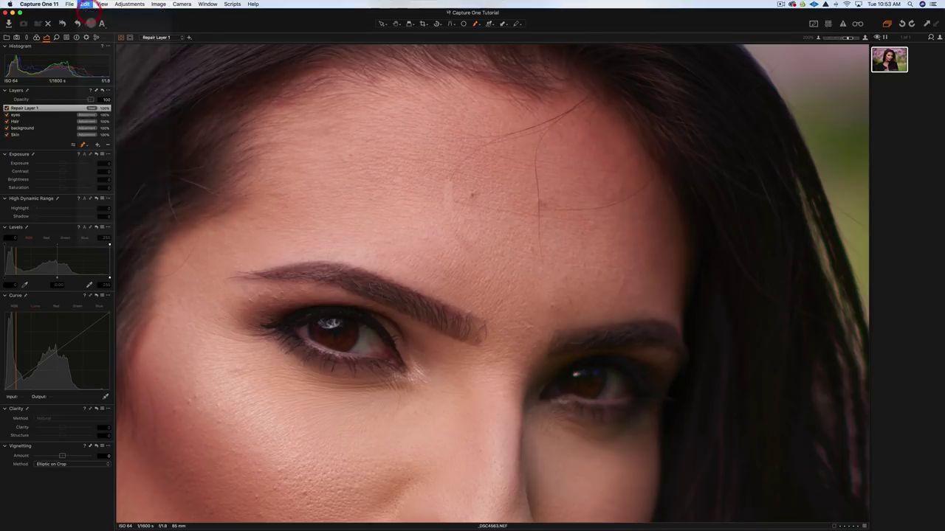
- Heal the forehead skin around the lower end of the thin stray hair and check the result on the wider portrait
left_click(459, 219)
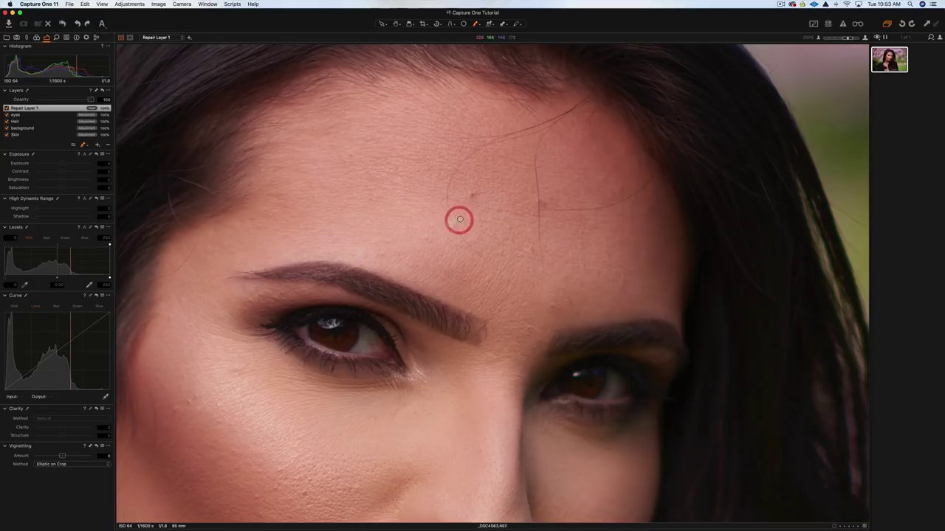
left_click_drag(460, 218, 493, 270)
scroll(455, 218, "down", 3)
scroll(473, 251, "down", 2)
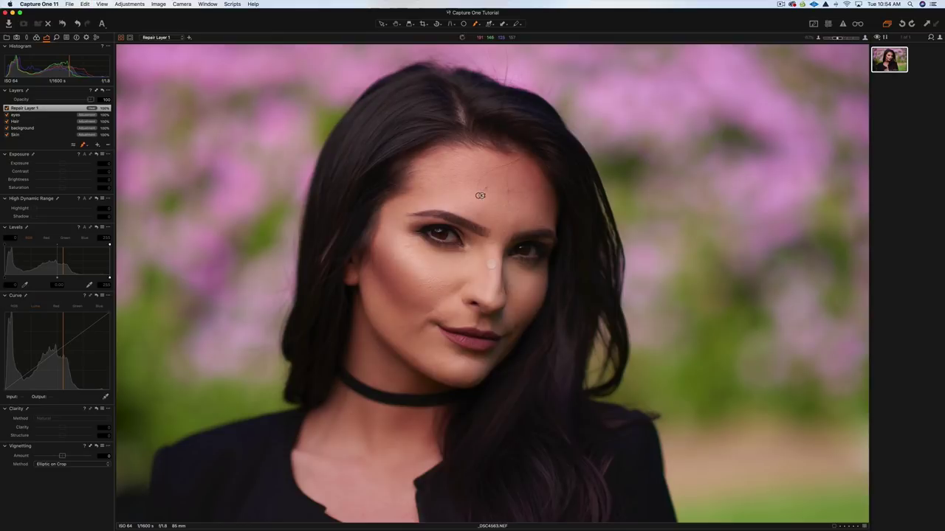